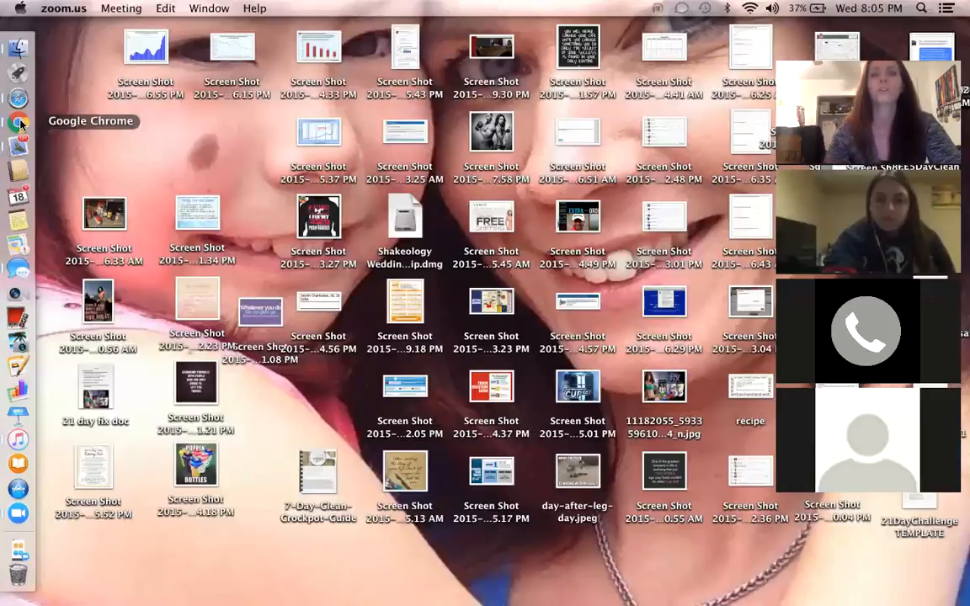
# - Switch to Google Chrome, load facebook.com and open Ads Manager
pyautogui.click(21, 123)
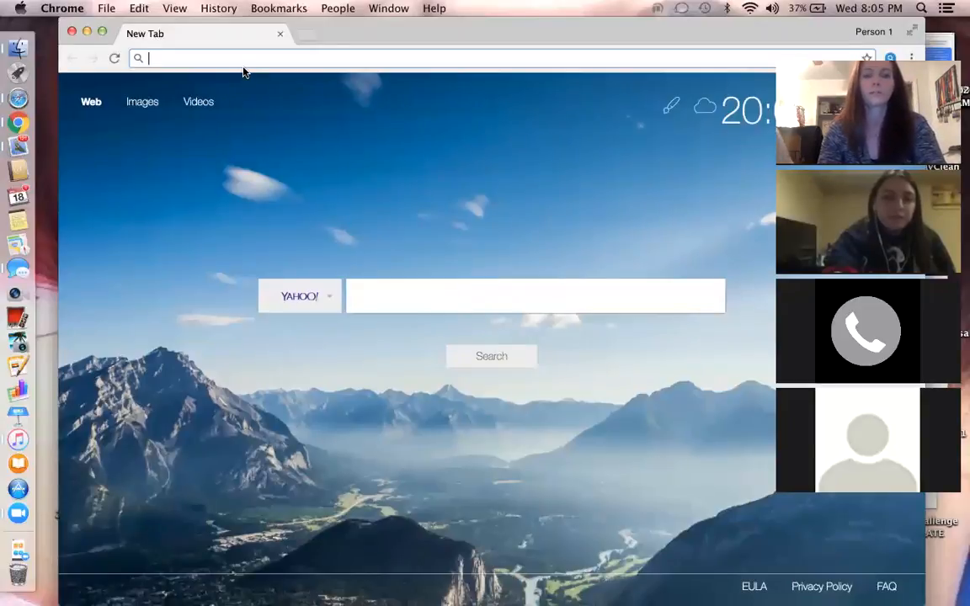
pyautogui.write('facebook.com')
pyautogui.press('Return')
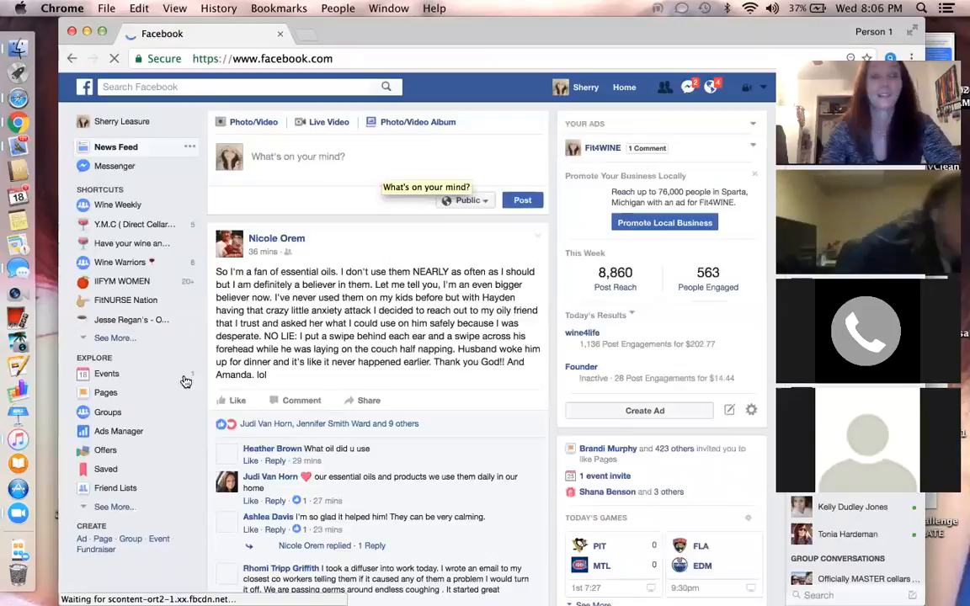
pyautogui.scroll(-1, 160, 396)
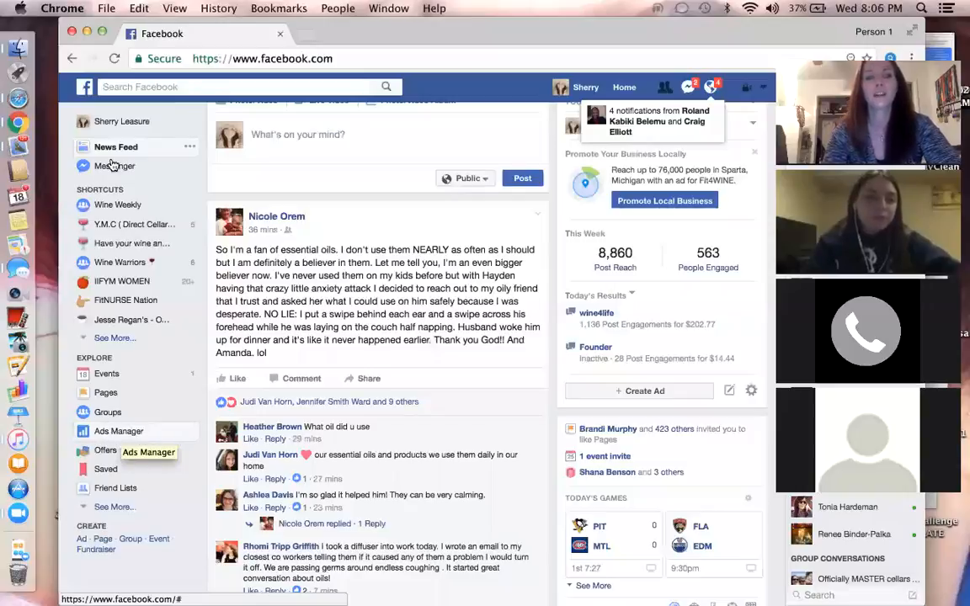
pyautogui.click(118, 431)
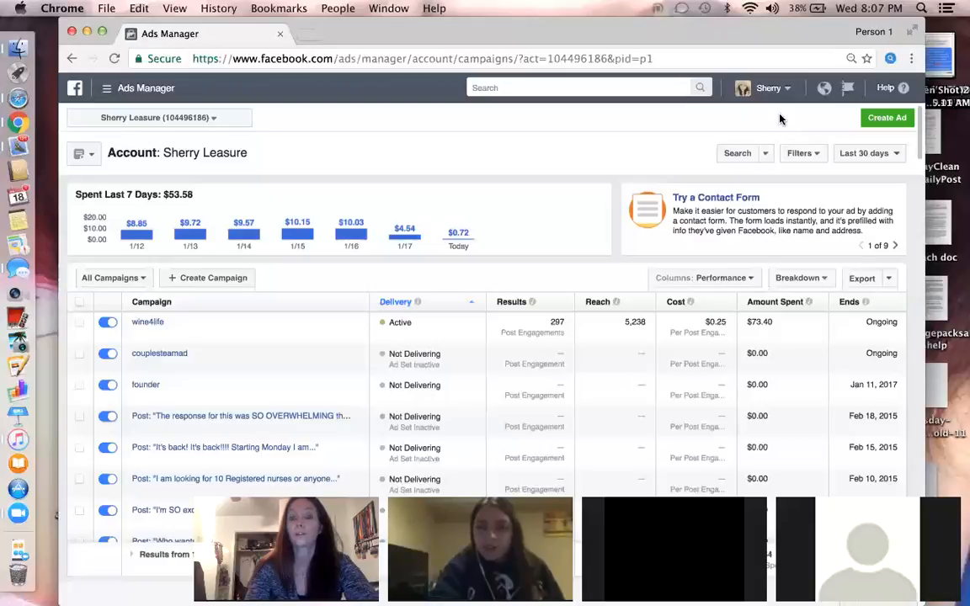
# - Start creating a new ad from the account's campaign overview
pyautogui.moveTo(775, 35); pyautogui.dragTo(711, 32)
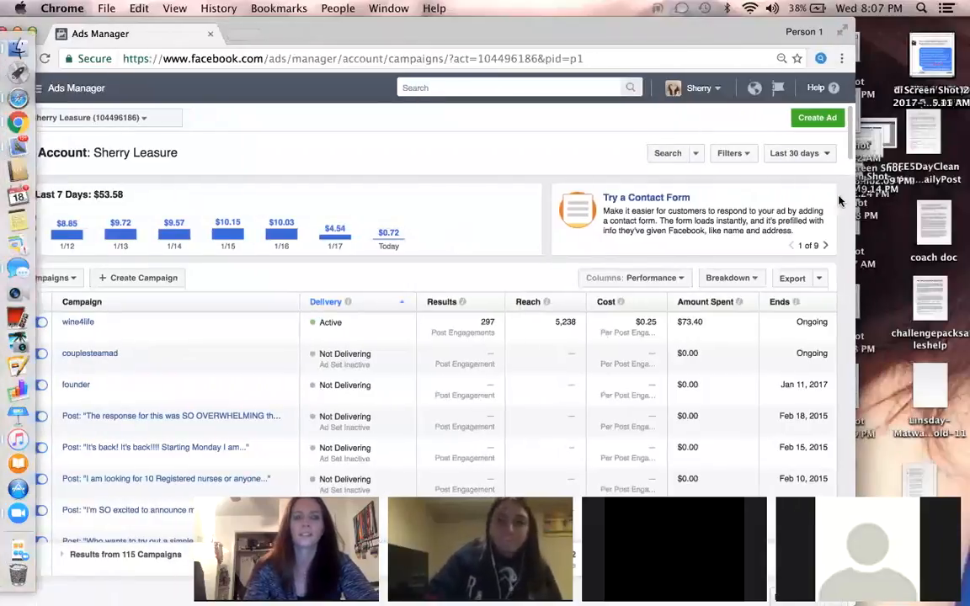
pyautogui.click(812, 121)
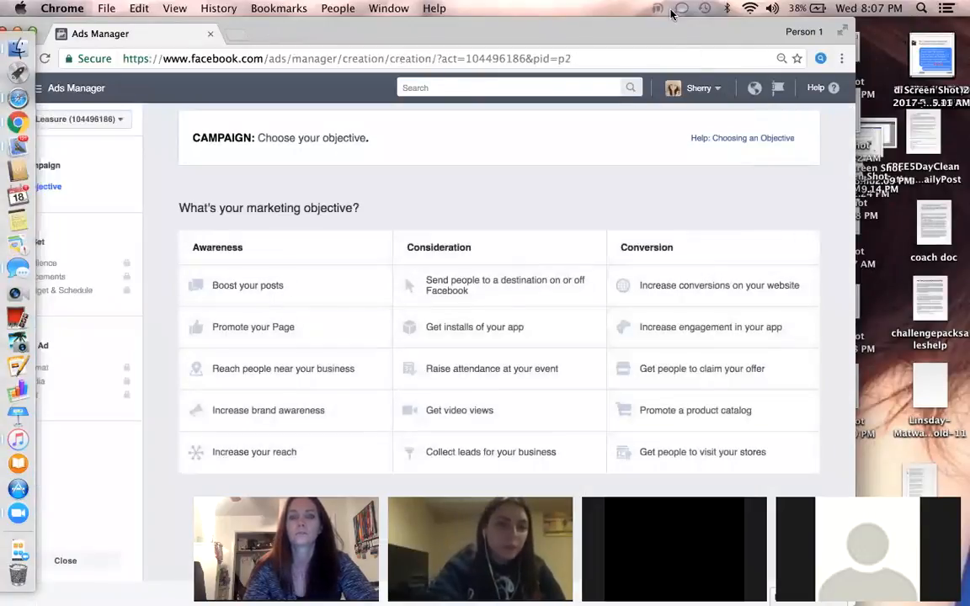
pyautogui.moveTo(713, 37); pyautogui.dragTo(750, 37)
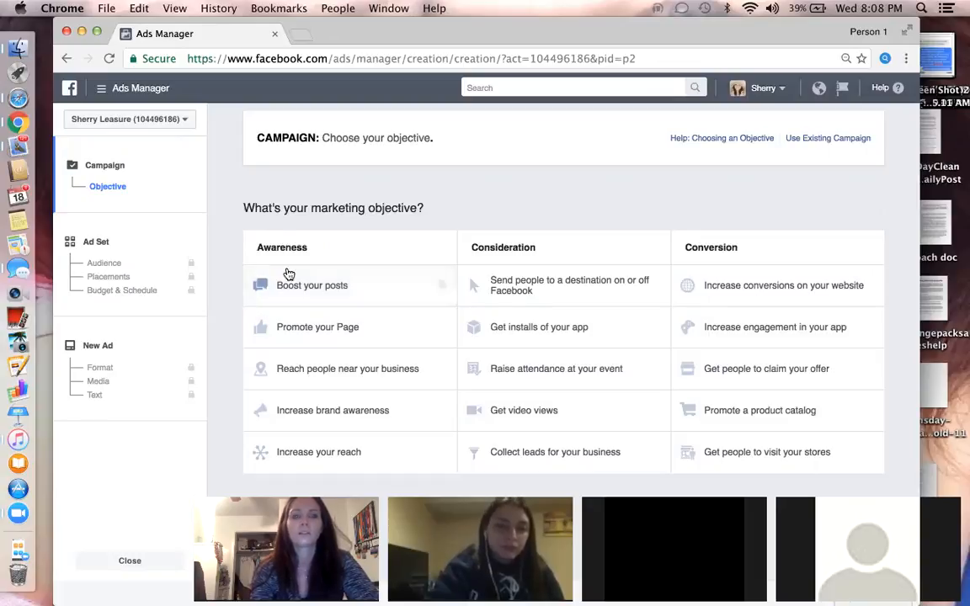
# - Choose Boost your posts as the campaign's marketing objective
pyautogui.click(331, 291)
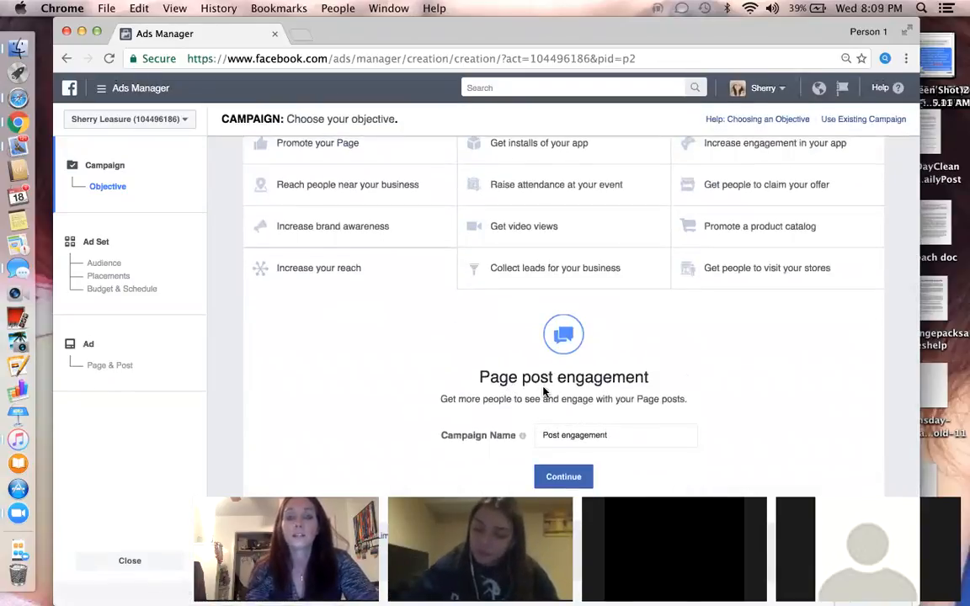
pyautogui.scroll(3, 707, 383)
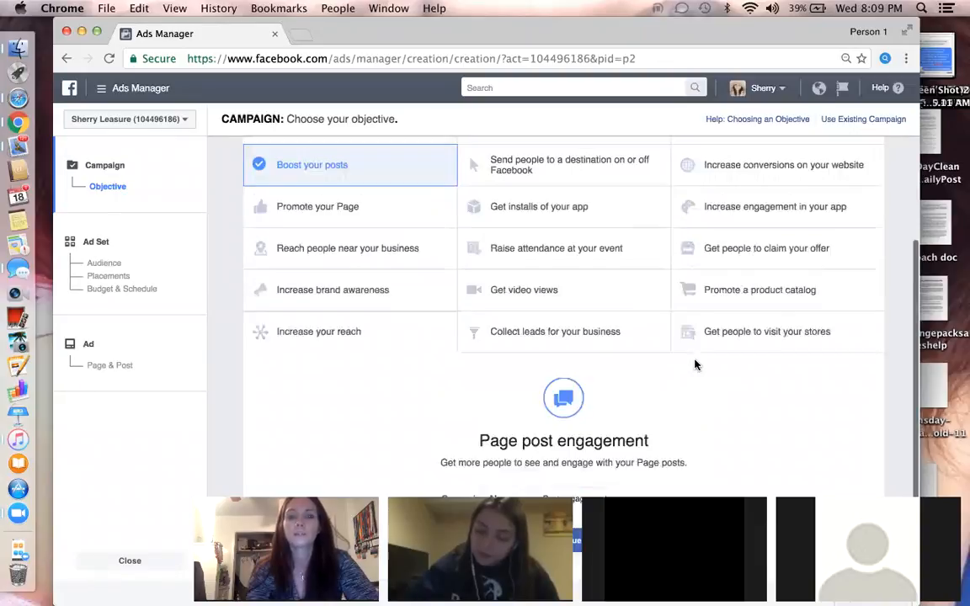
pyautogui.scroll(-3, 697, 433)
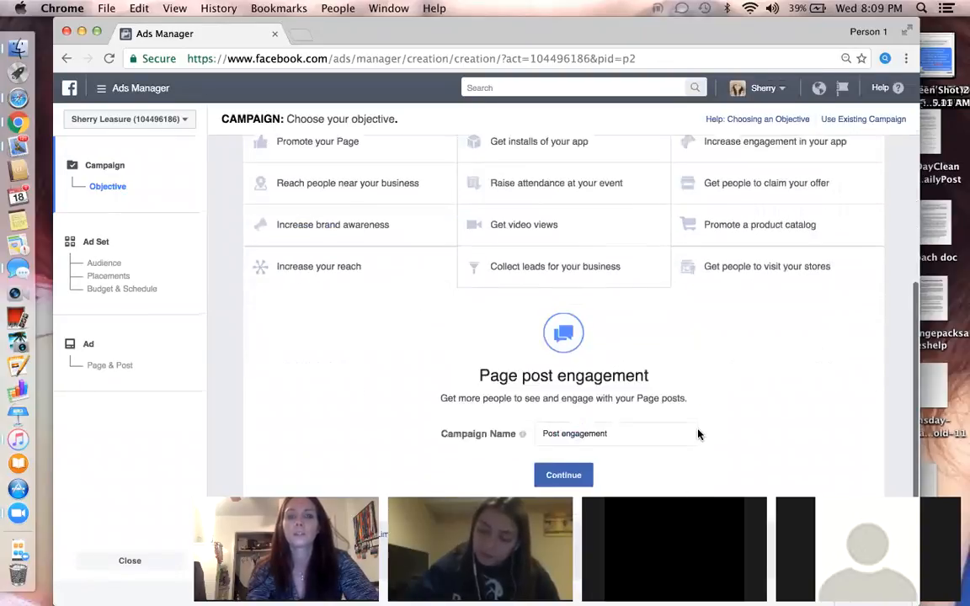
pyautogui.scroll(3, 671, 432)
pyautogui.scroll(1, 671, 433)
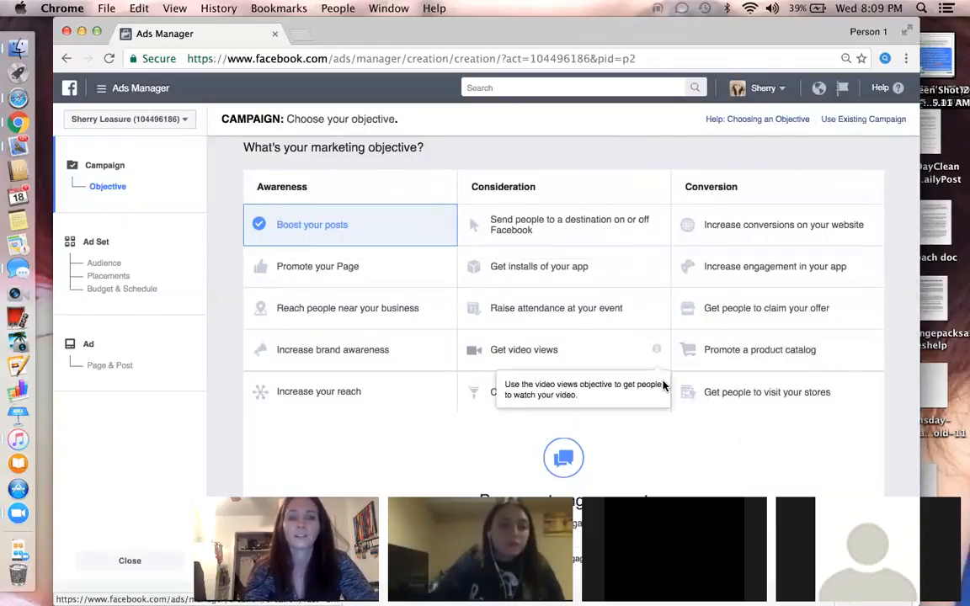
pyautogui.scroll(-3, 662, 386)
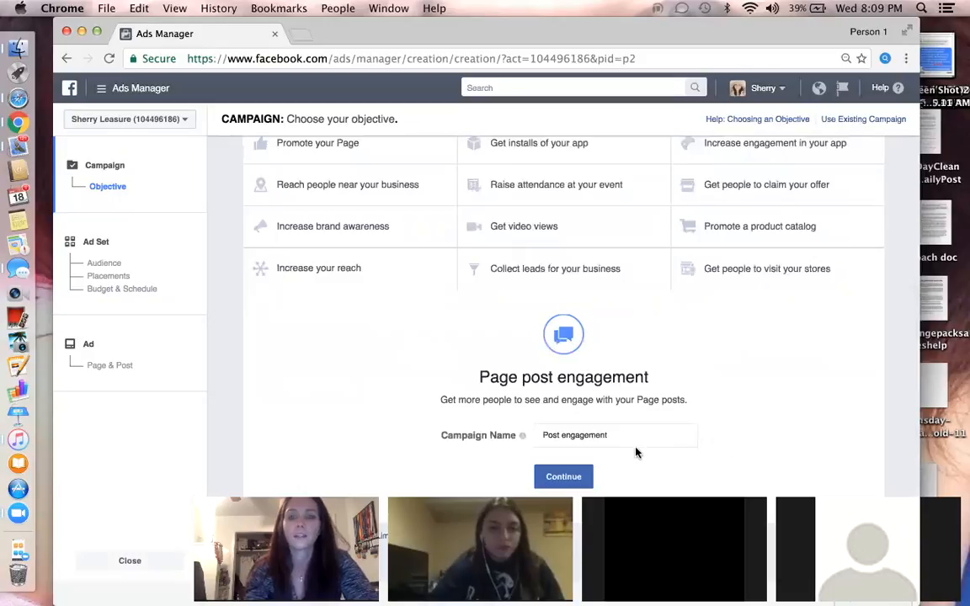
# - Name the campaign zoomexample and continue to the ad set definition
pyautogui.moveTo(621, 435); pyautogui.dragTo(540, 438)
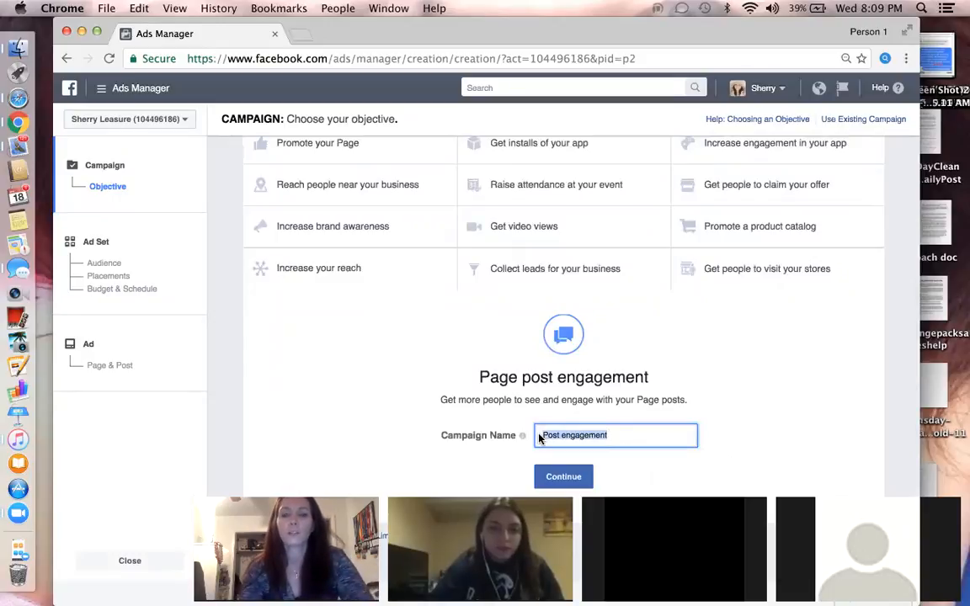
pyautogui.press('BackSpace')
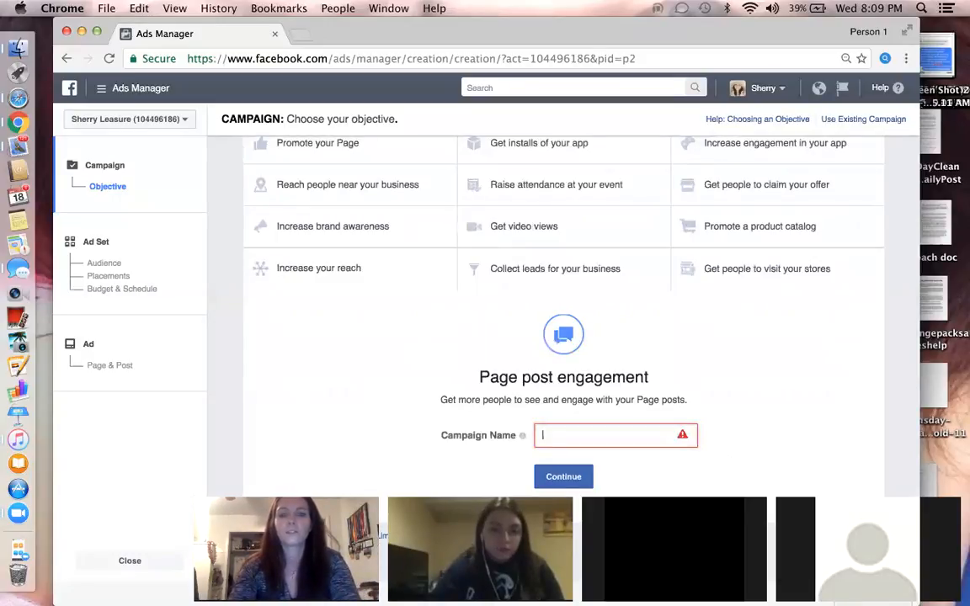
pyautogui.write('zoomexp')
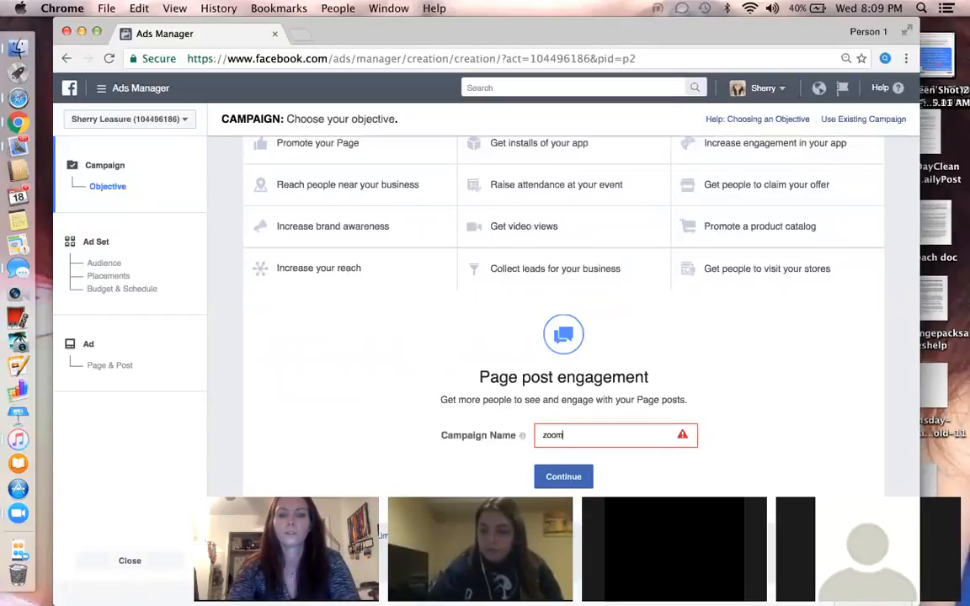
pyautogui.press('BackSpace')
pyautogui.write('a')
pyautogui.write('pl')
pyautogui.press('BackSpace')
pyautogui.press('BackSpace')
pyautogui.write('mple')
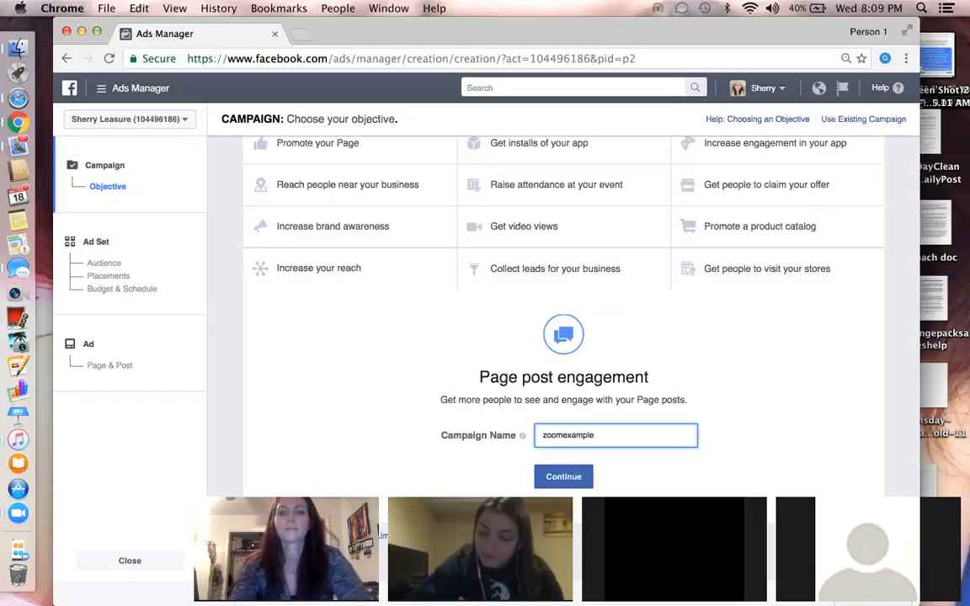
pyautogui.click(571, 479)
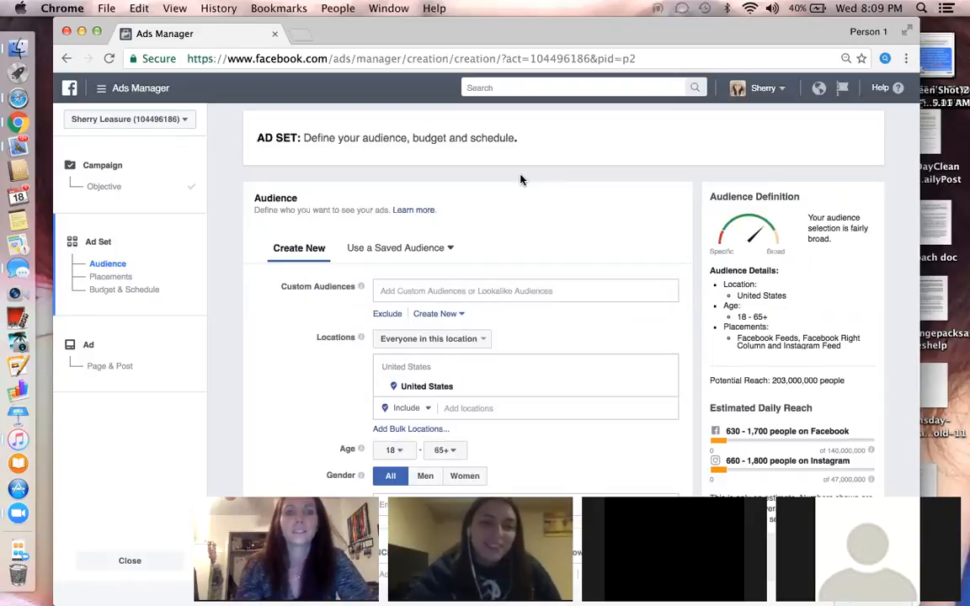
# - Set the audience's location targeting to People who live in this location
pyautogui.scroll(-2, 520, 180)
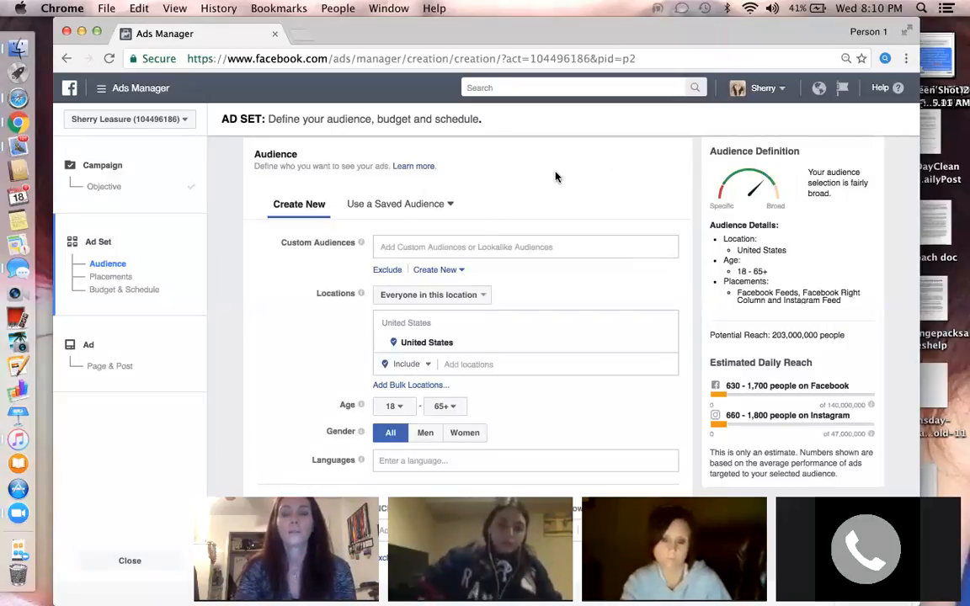
pyautogui.scroll(-1, 555, 177)
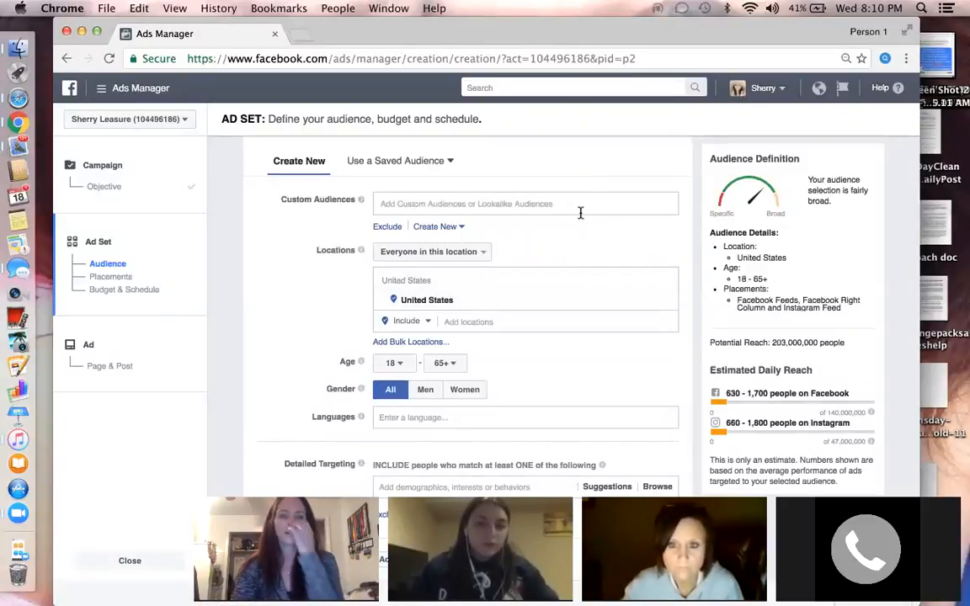
pyautogui.scroll(-1, 580, 216)
pyautogui.scroll(1, 580, 216)
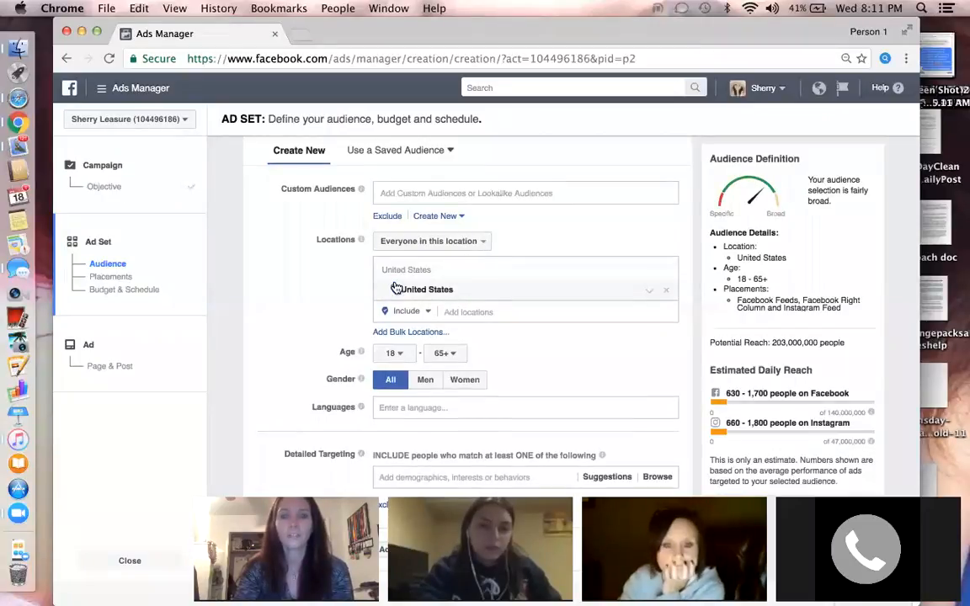
pyautogui.click(480, 246)
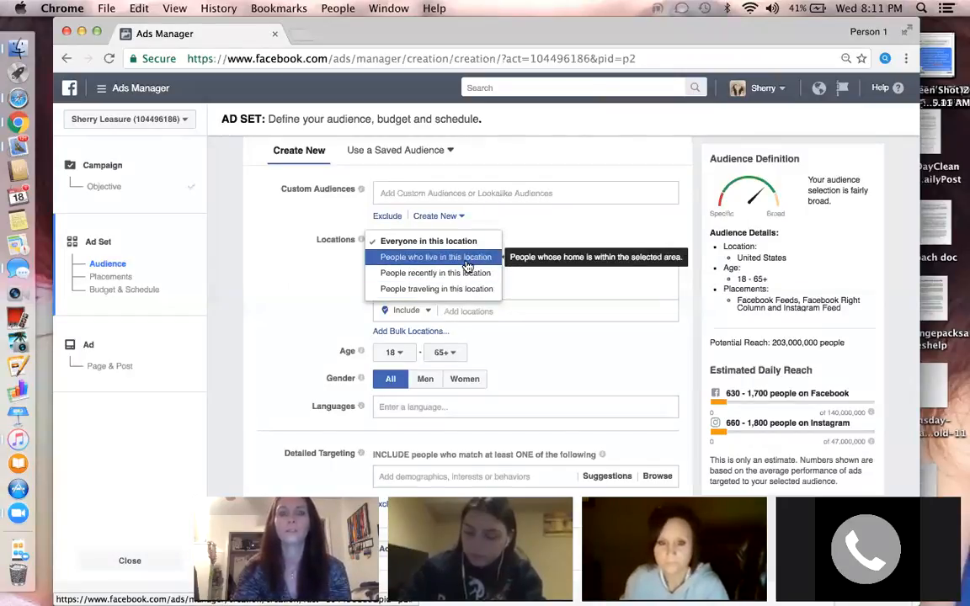
pyautogui.click(467, 266)
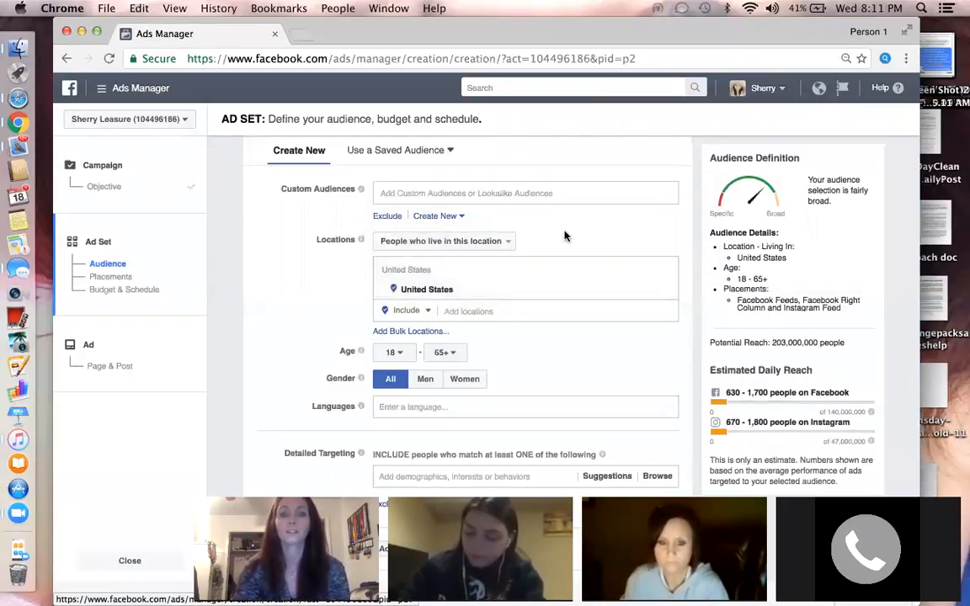
# - Switch the added locations to Exclude and exclude the state of Utah from the United States audience
pyautogui.scroll(-1, 539, 253)
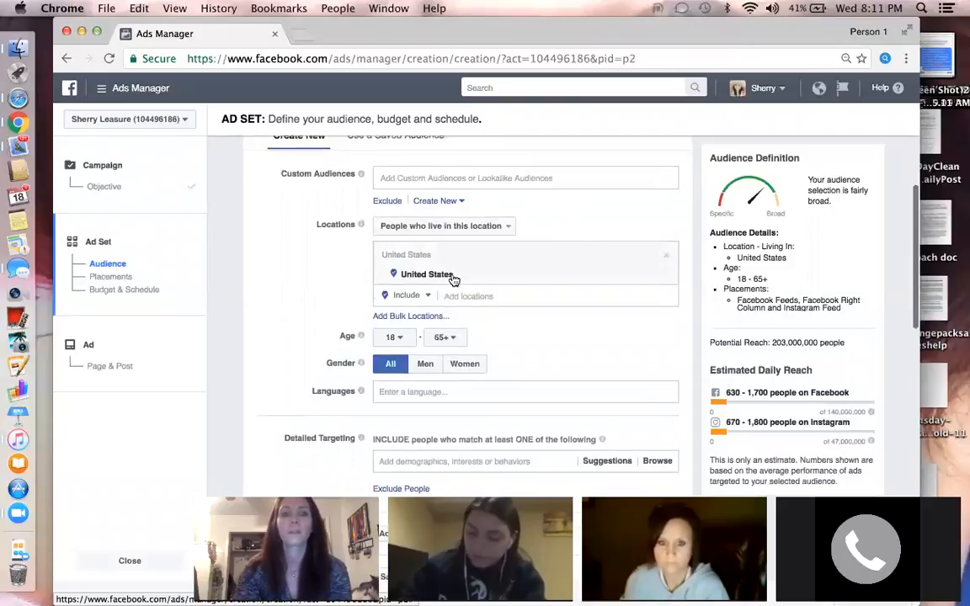
pyautogui.click(429, 297)
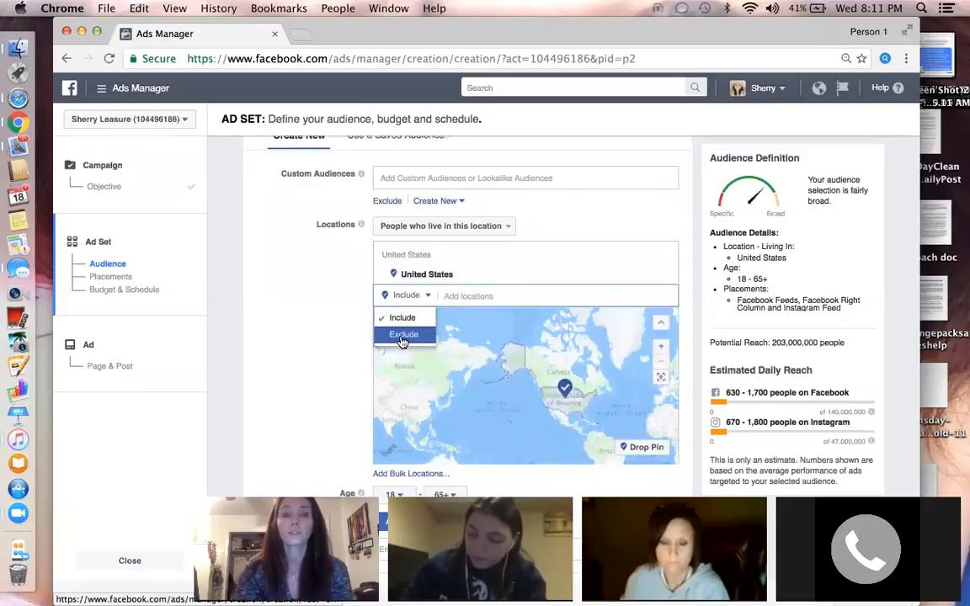
pyautogui.click(402, 337)
pyautogui.click(464, 298)
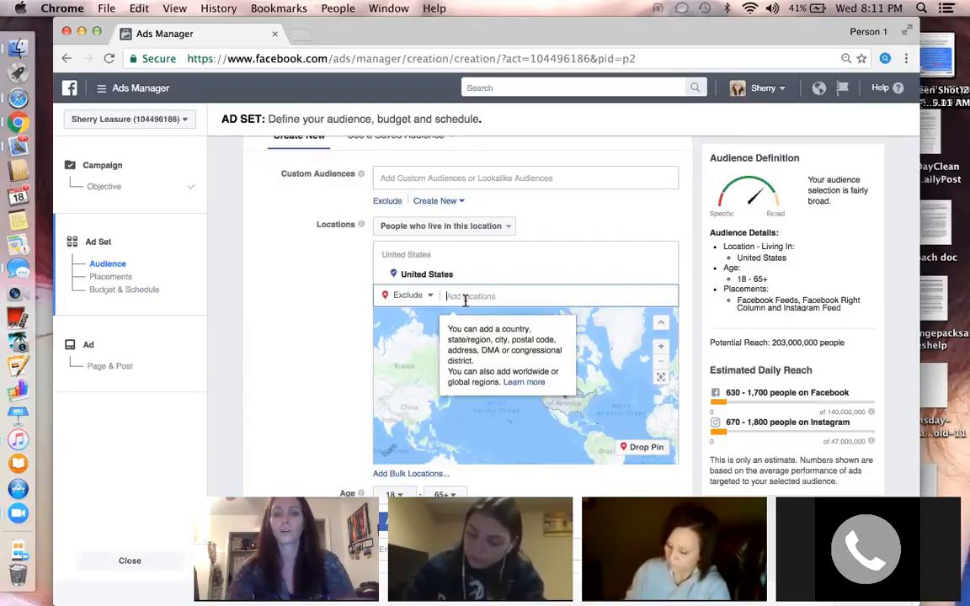
pyautogui.write('Utah')
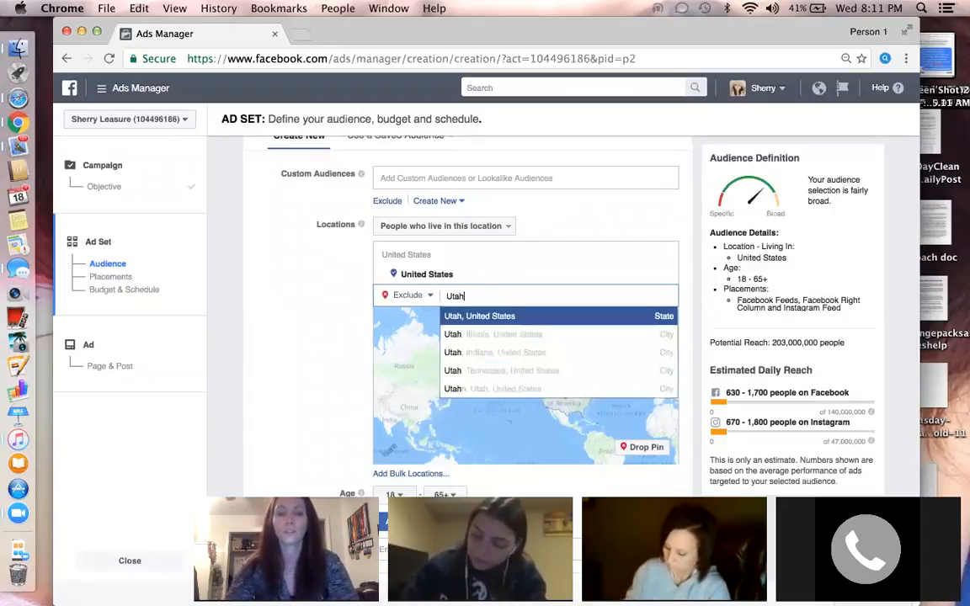
pyautogui.click(519, 317)
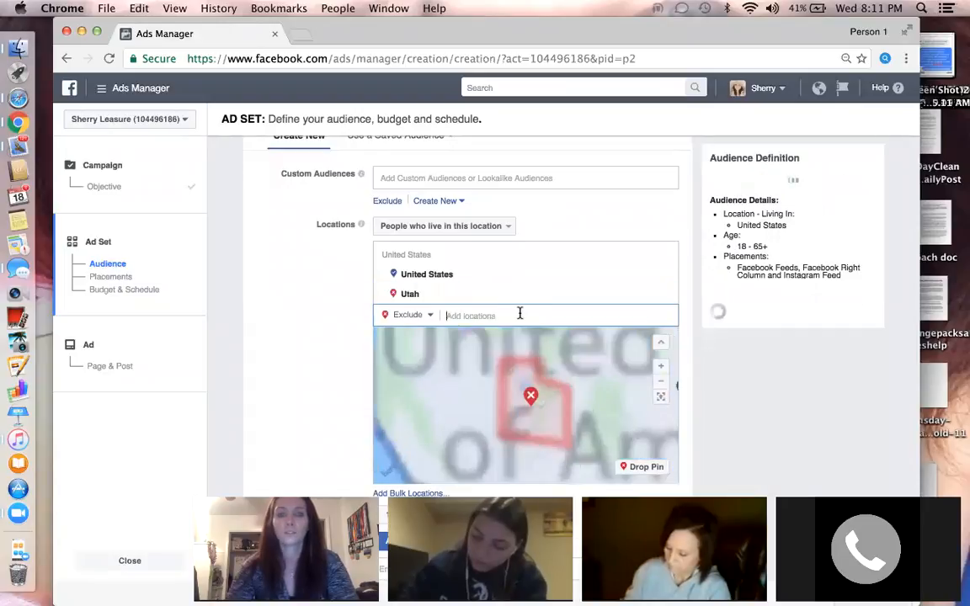
# - Exclude the states of Oklahoma and North Dakota from the audience locations
pyautogui.write('Okla')
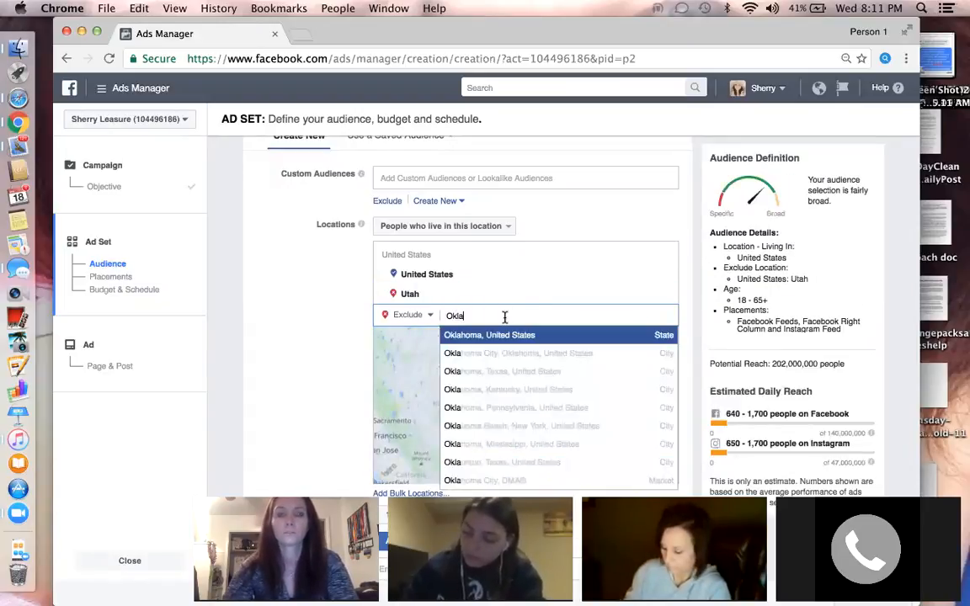
pyautogui.click(506, 336)
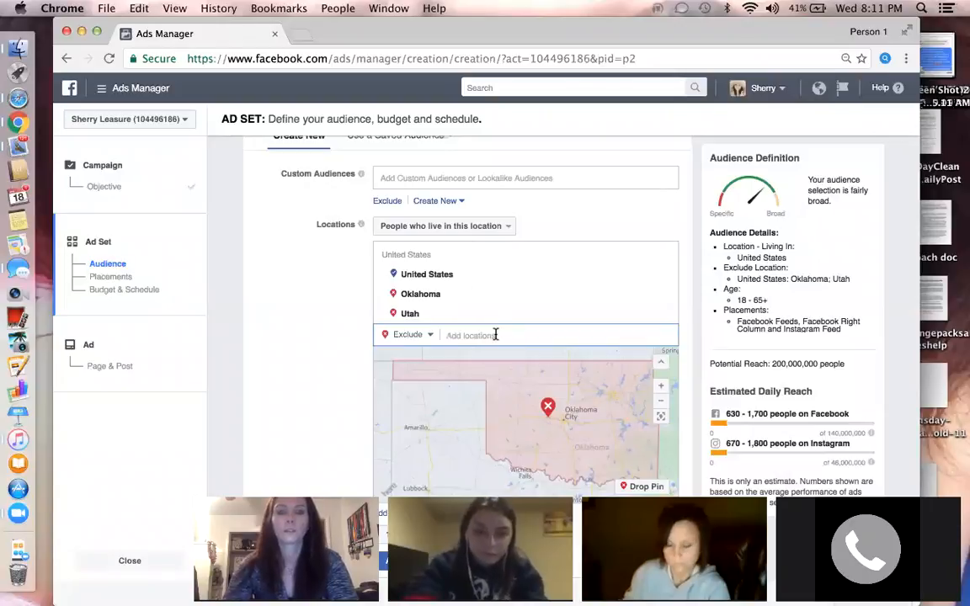
pyautogui.write('No')
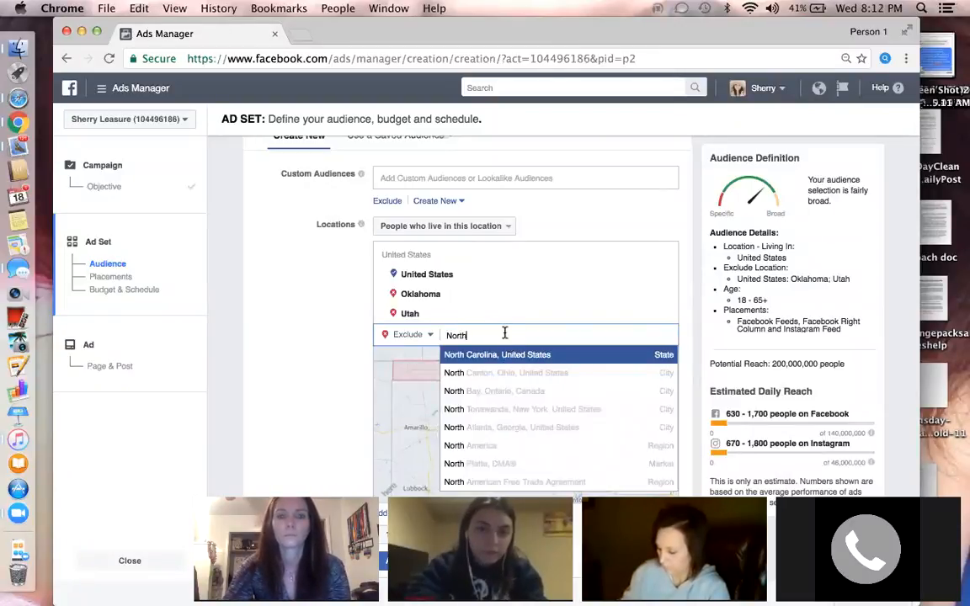
pyautogui.write('rth ')
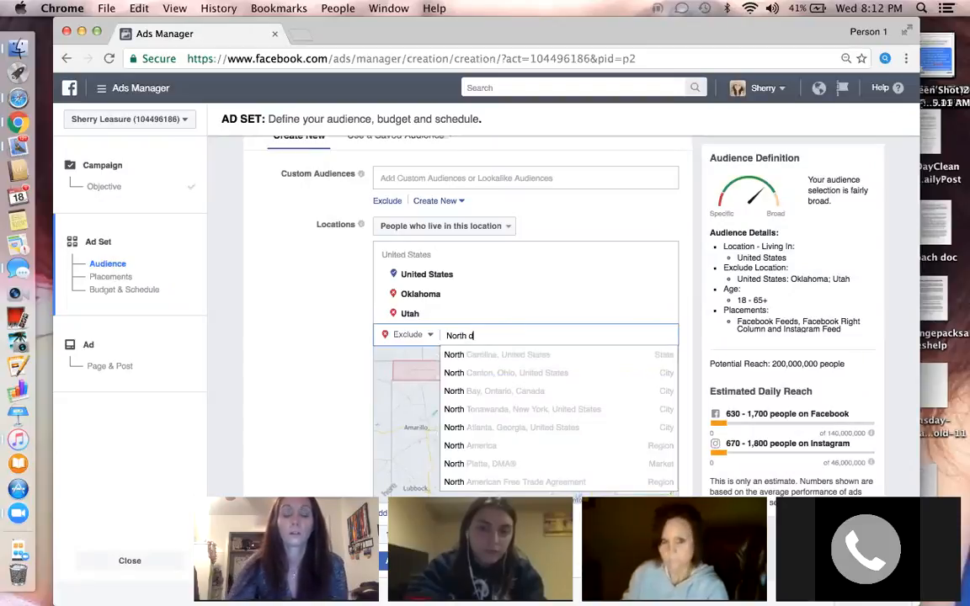
pyautogui.write('d')
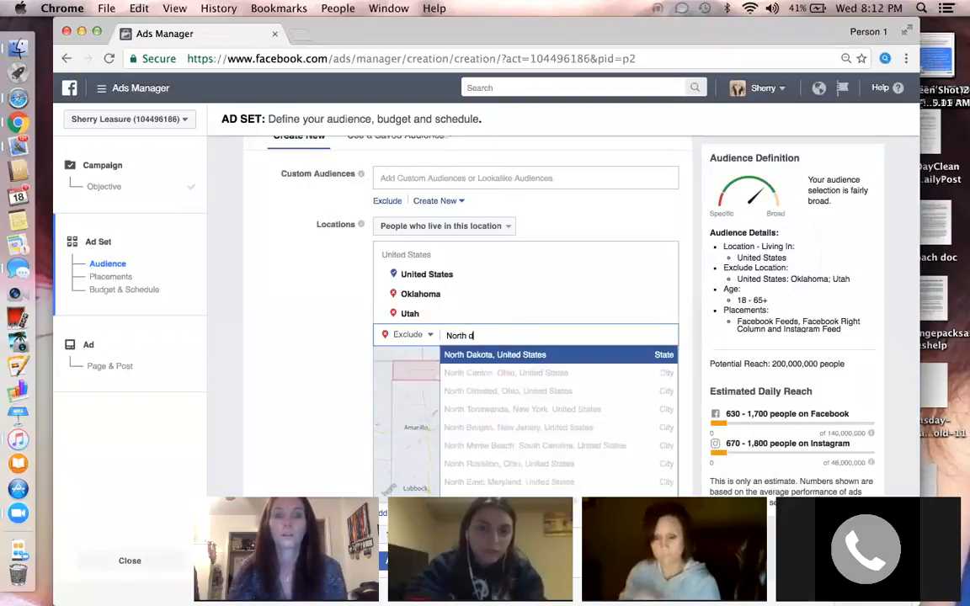
pyautogui.click(491, 355)
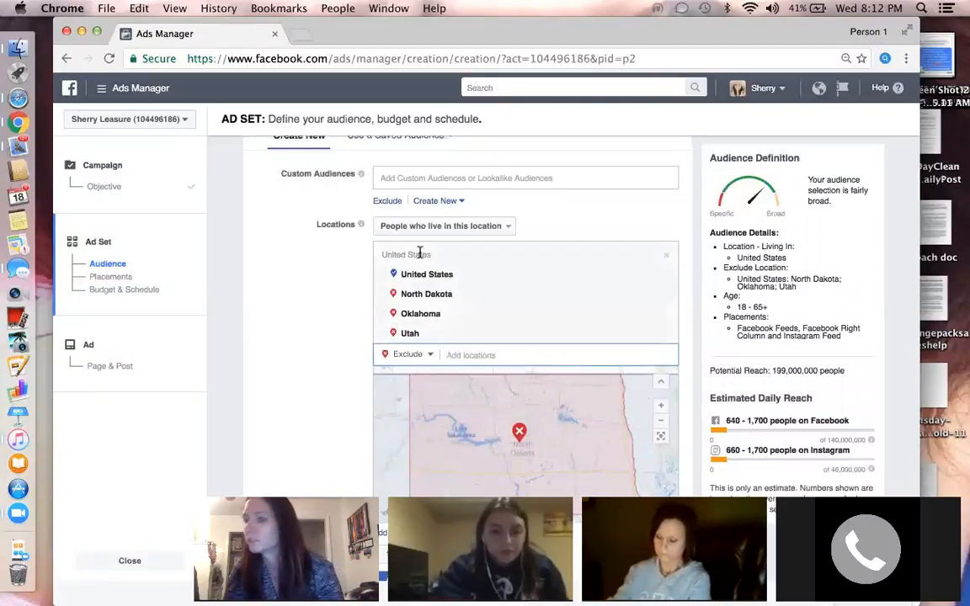
# - Set the audience's age range to 30 through 45
pyautogui.scroll(-3, 358, 274)
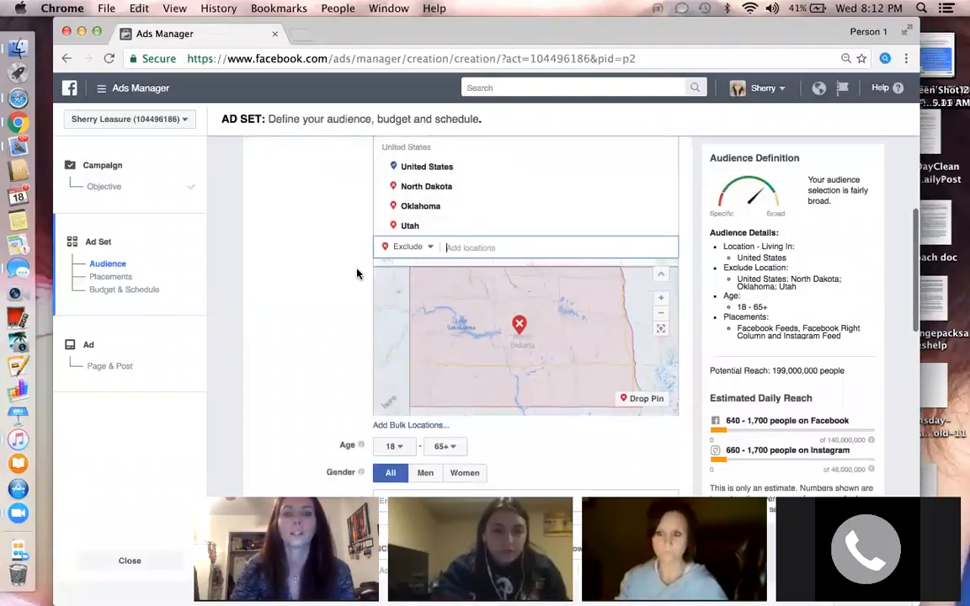
pyautogui.scroll(-4, 331, 247)
pyautogui.scroll(-2, 331, 247)
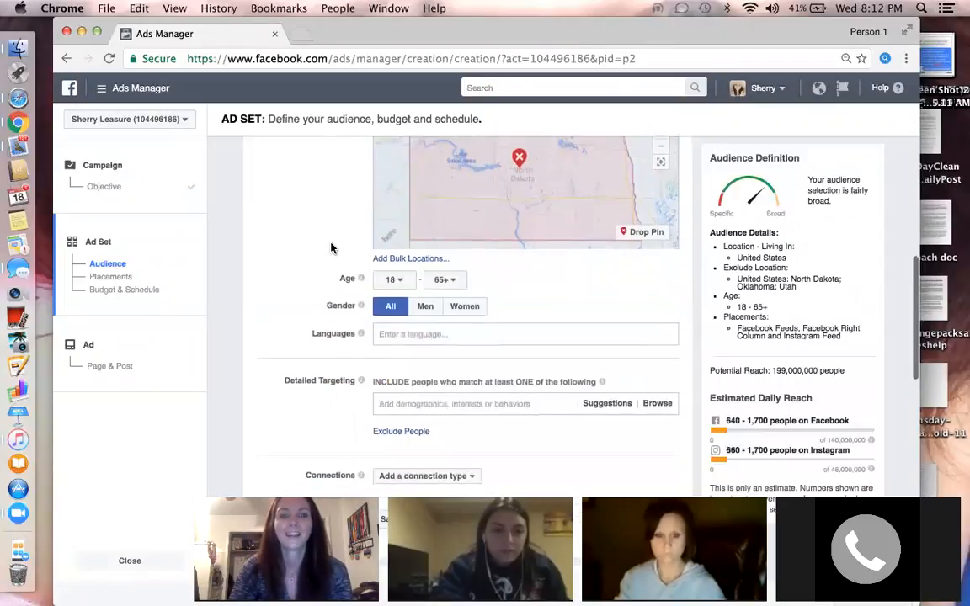
pyautogui.scroll(1, 331, 247)
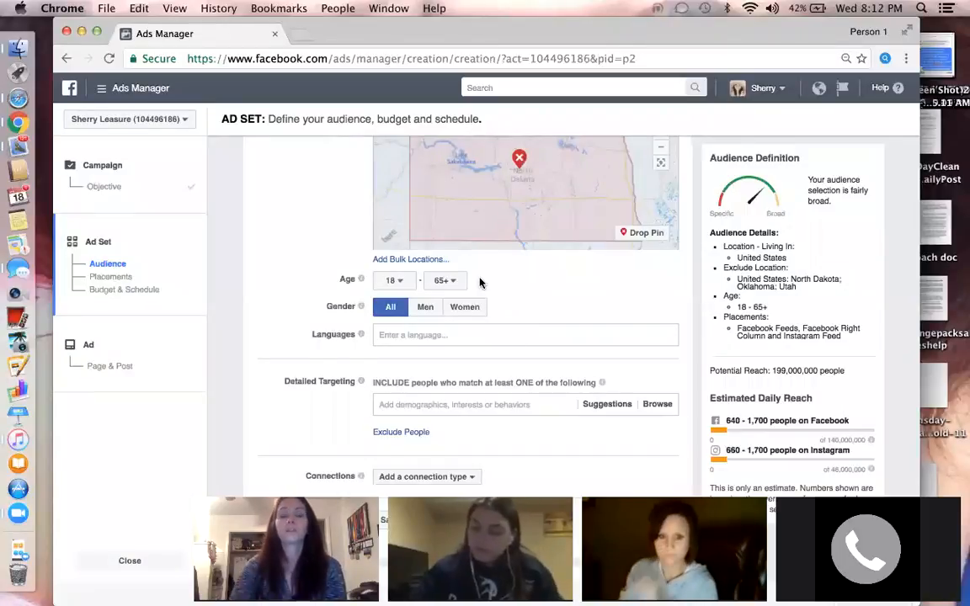
pyautogui.click(402, 283)
pyautogui.scroll(-3, 396, 354)
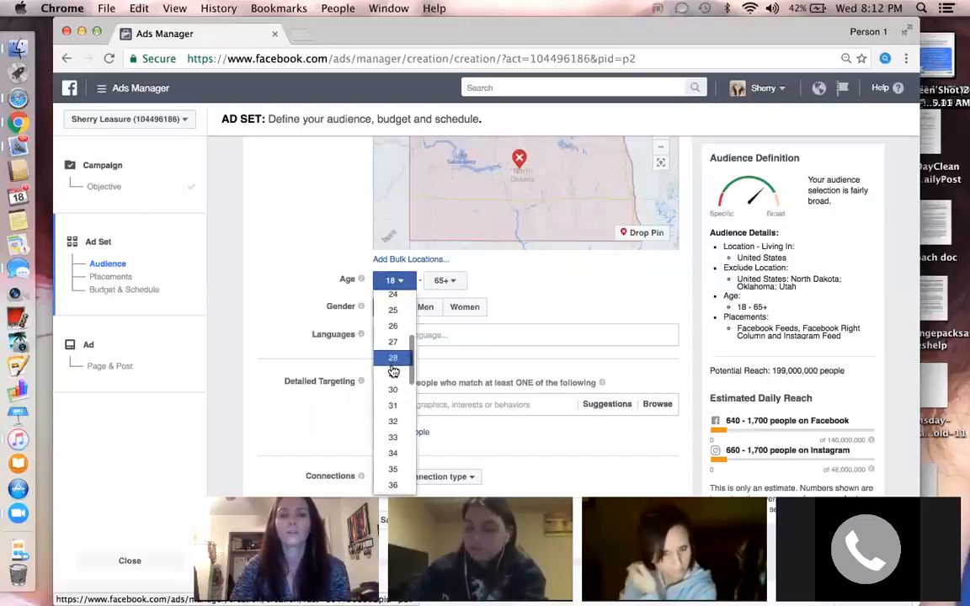
pyautogui.click(394, 389)
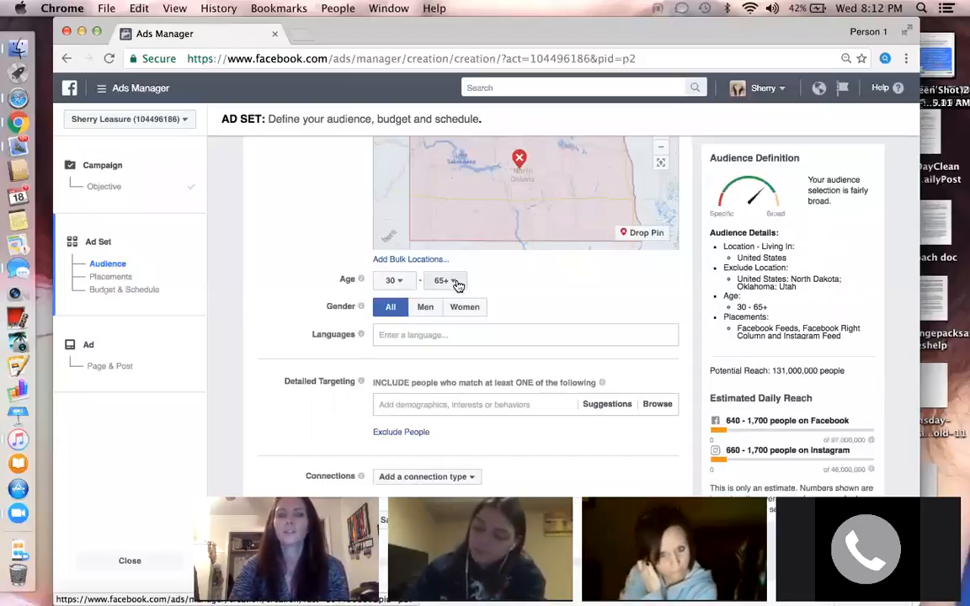
pyautogui.click(448, 281)
pyautogui.scroll(-5, 453, 432)
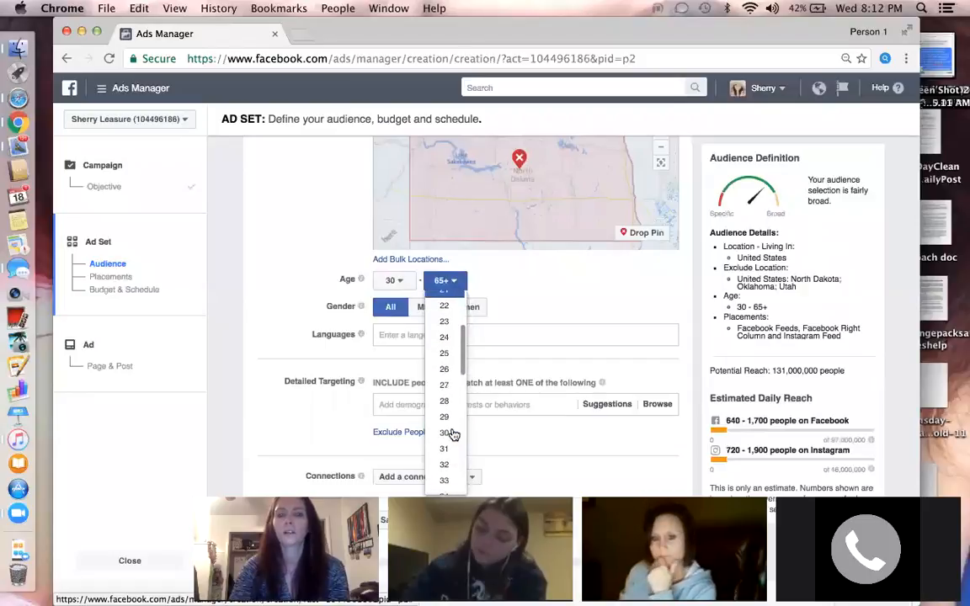
pyautogui.scroll(-2, 453, 432)
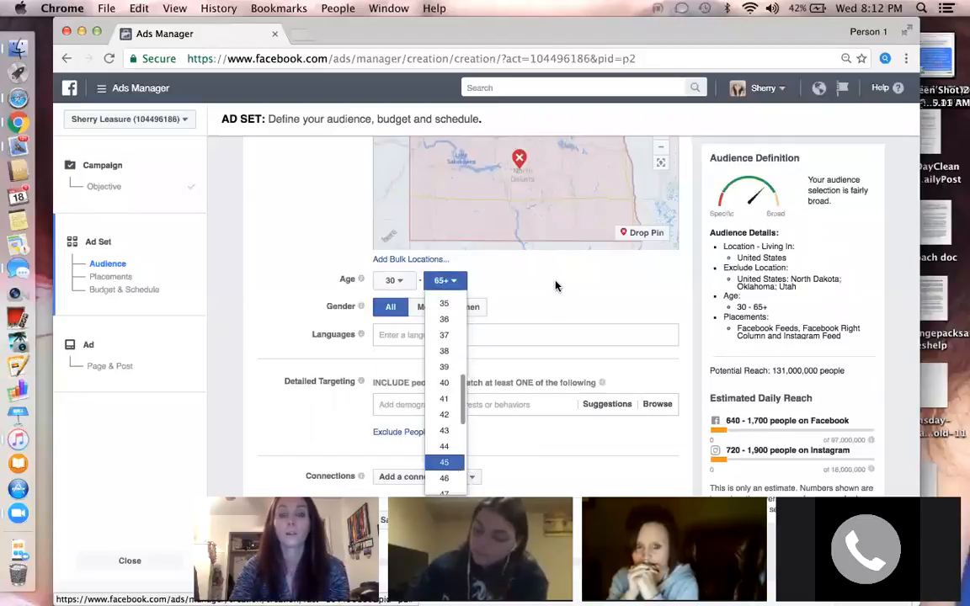
pyautogui.click(450, 464)
# - Restrict the audience to women and set its language to English (US)
pyautogui.scroll(-1, 539, 285)
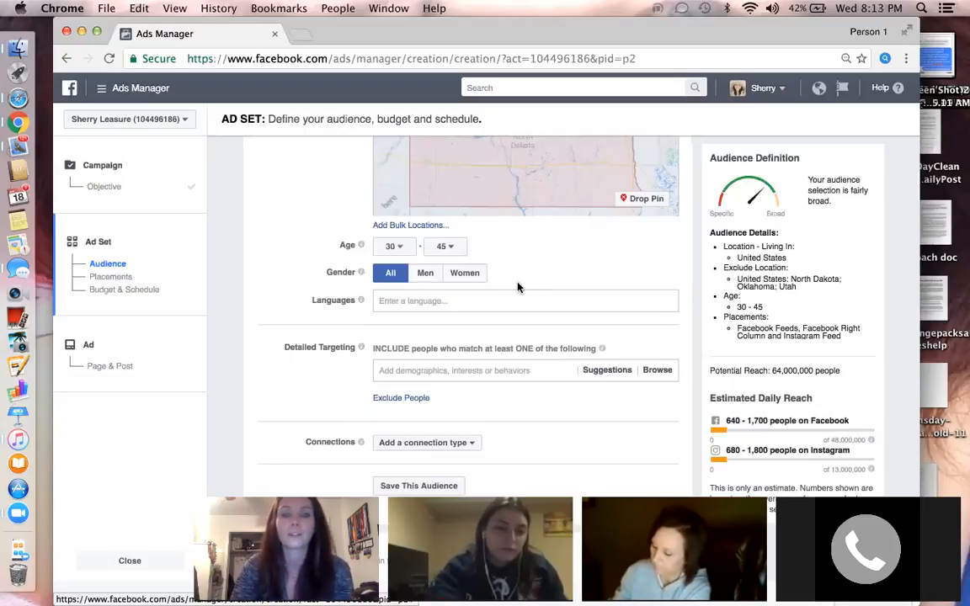
pyautogui.click(465, 274)
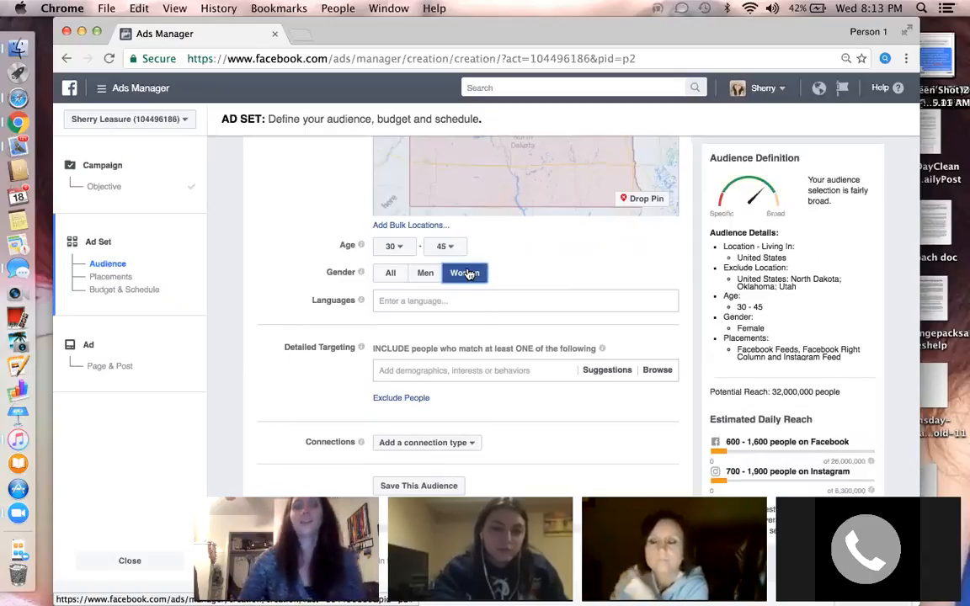
pyautogui.click(412, 296)
pyautogui.write('E')
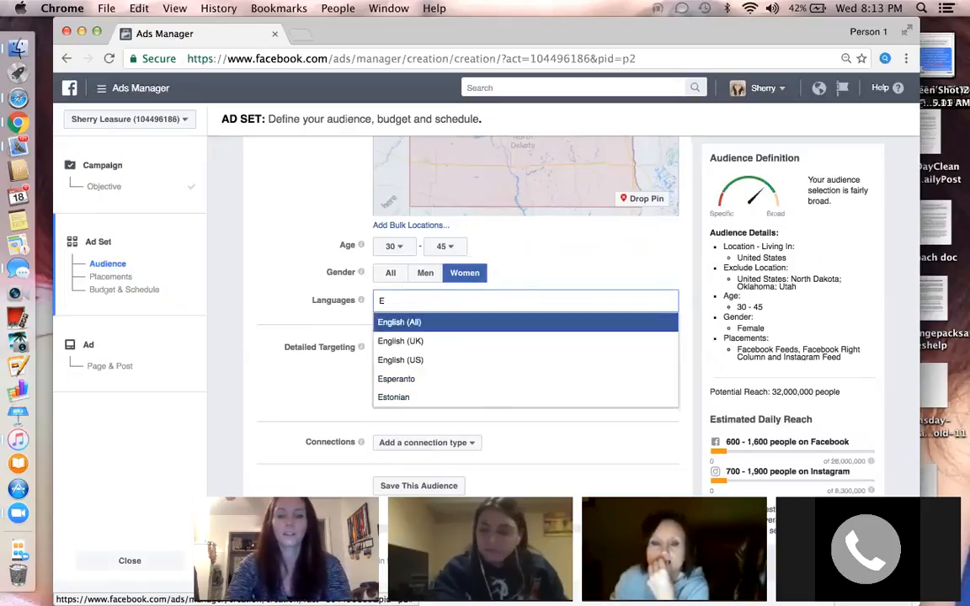
pyautogui.write('glish')
pyautogui.press('BackSpace')
pyautogui.press('BackSpace')
pyautogui.press('BackSpace')
pyautogui.press('BackSpace')
pyautogui.press('BackSpace')
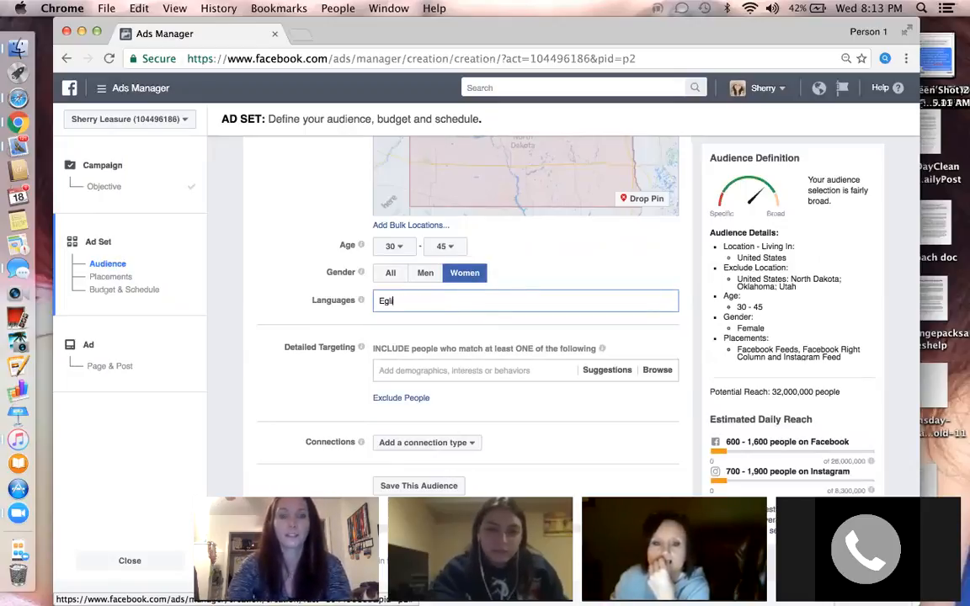
pyautogui.write('n')
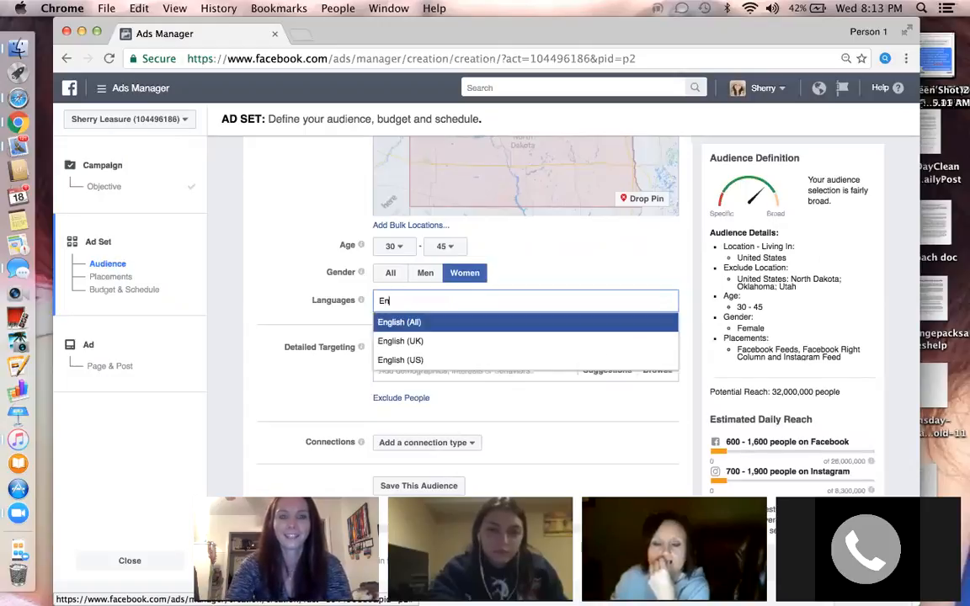
pyautogui.click(407, 360)
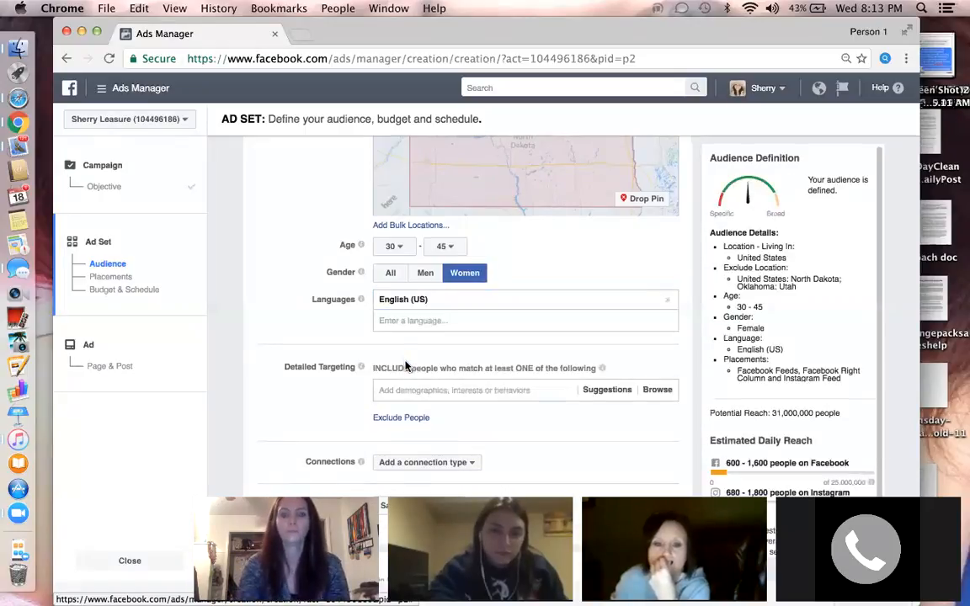
pyautogui.scroll(-3, 305, 329)
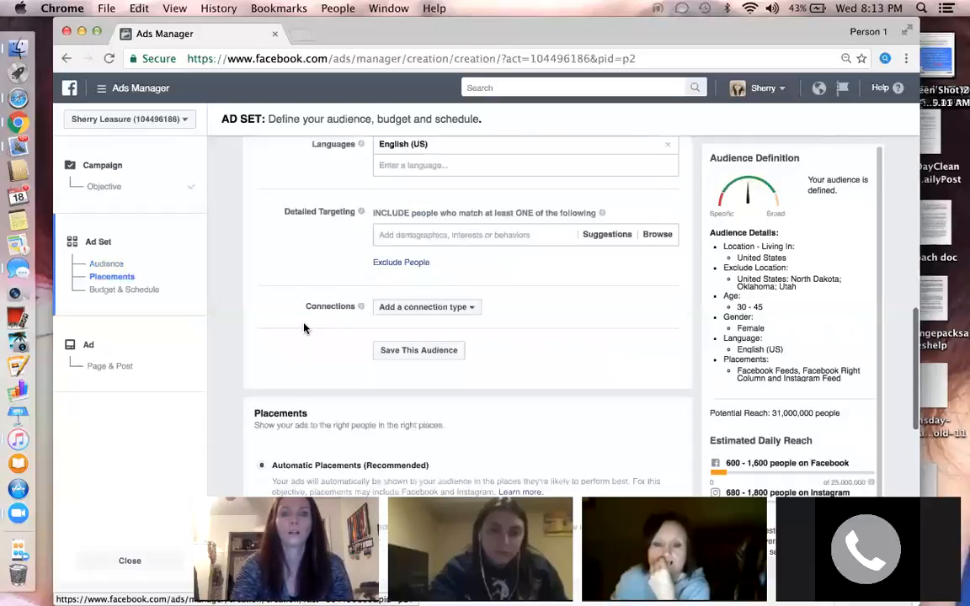
pyautogui.scroll(2, 301, 253)
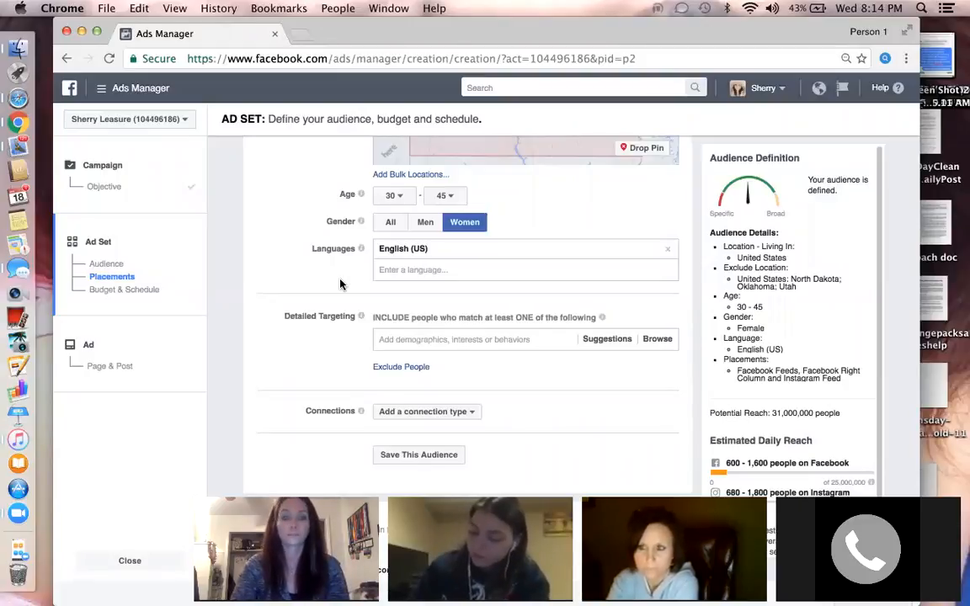
pyautogui.click(419, 335)
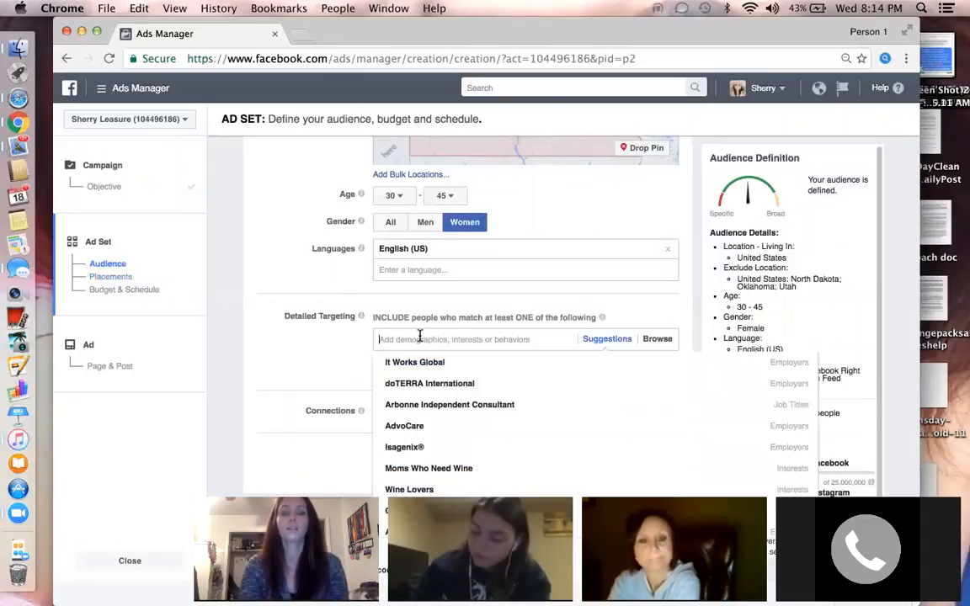
pyautogui.click(354, 340)
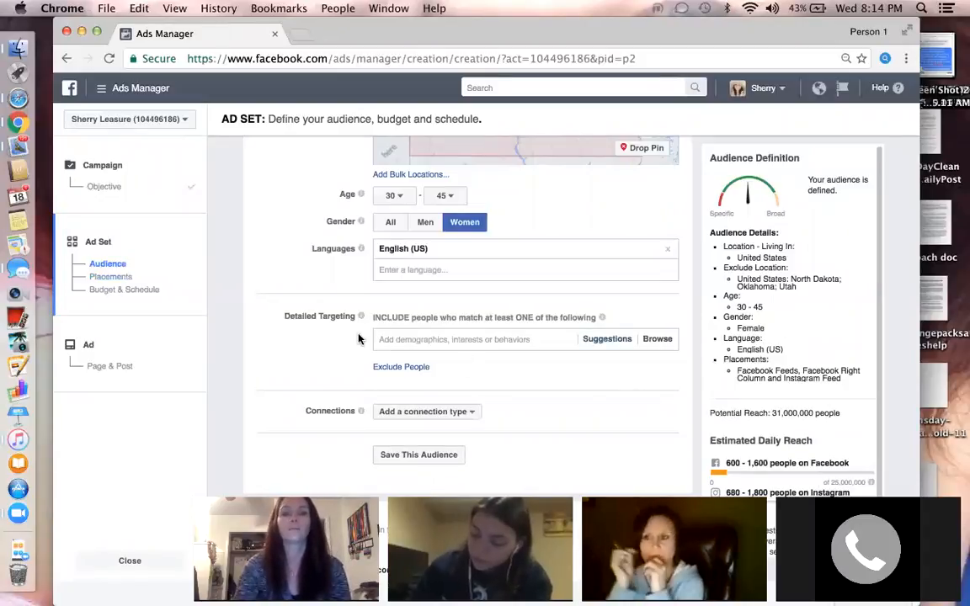
# - Search the detailed targeting for "moms who" and include people interested in Moms Who Need Wine
pyautogui.scroll(-2, 353, 340)
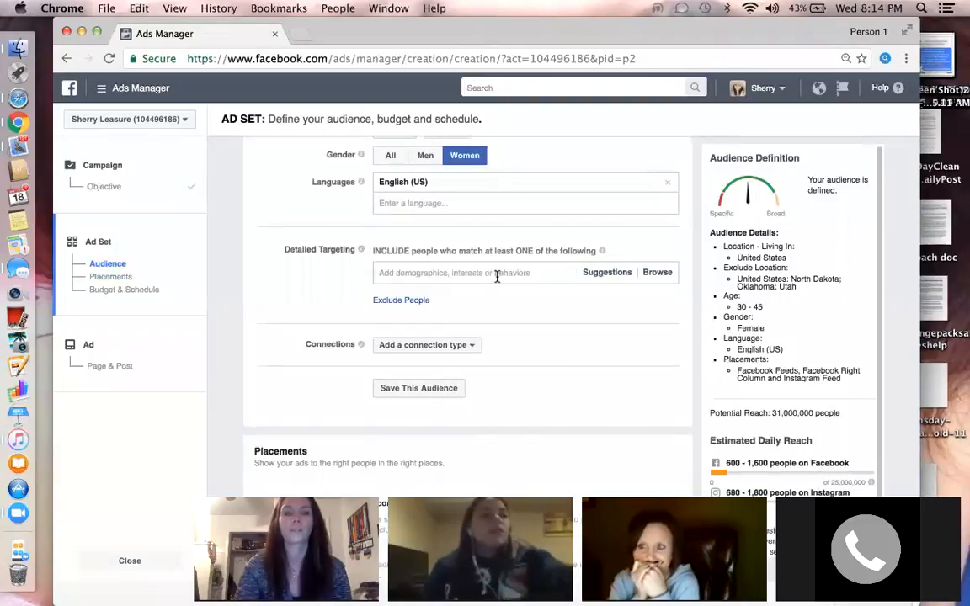
pyautogui.click(496, 277)
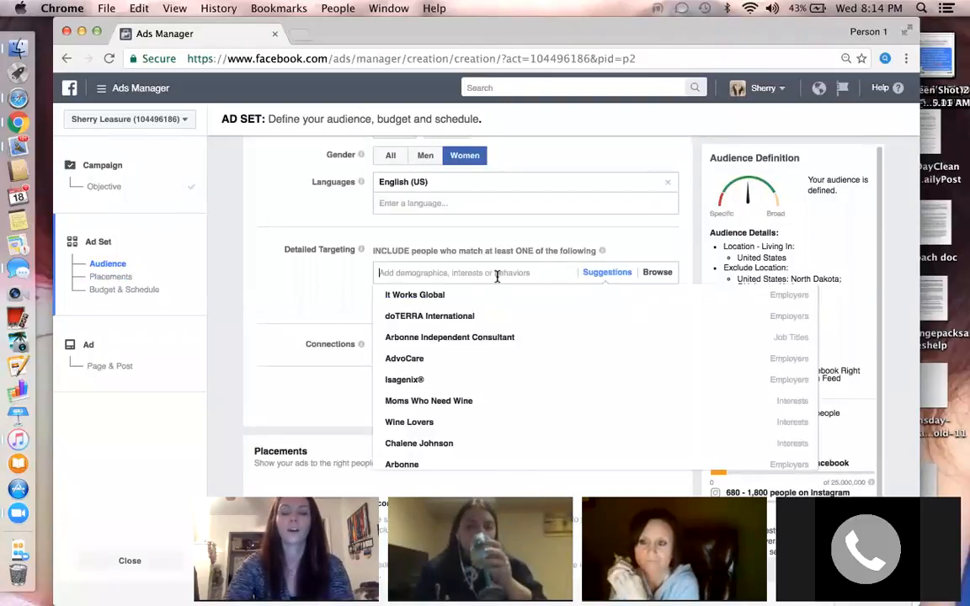
pyautogui.write('moms')
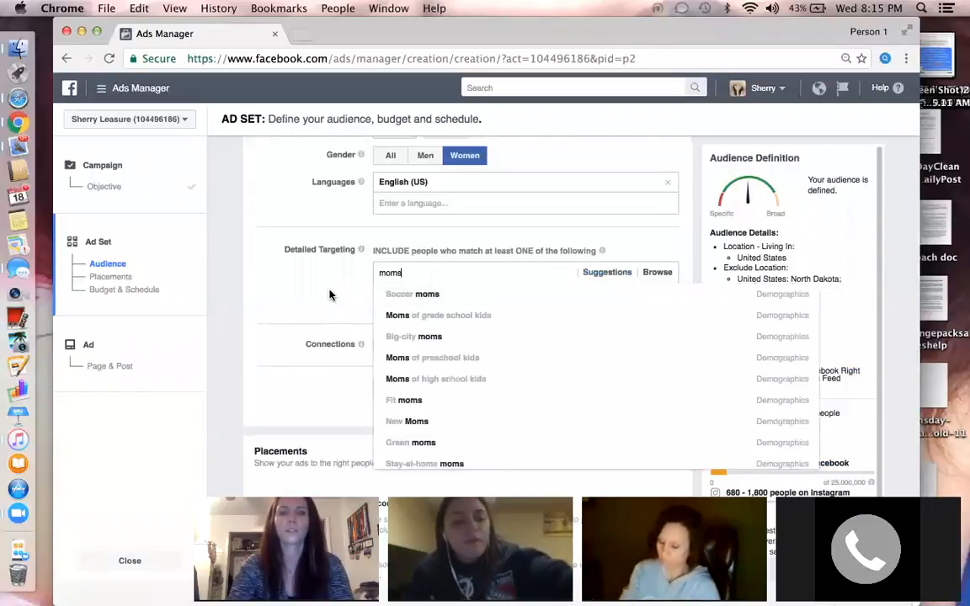
pyautogui.write(' who')
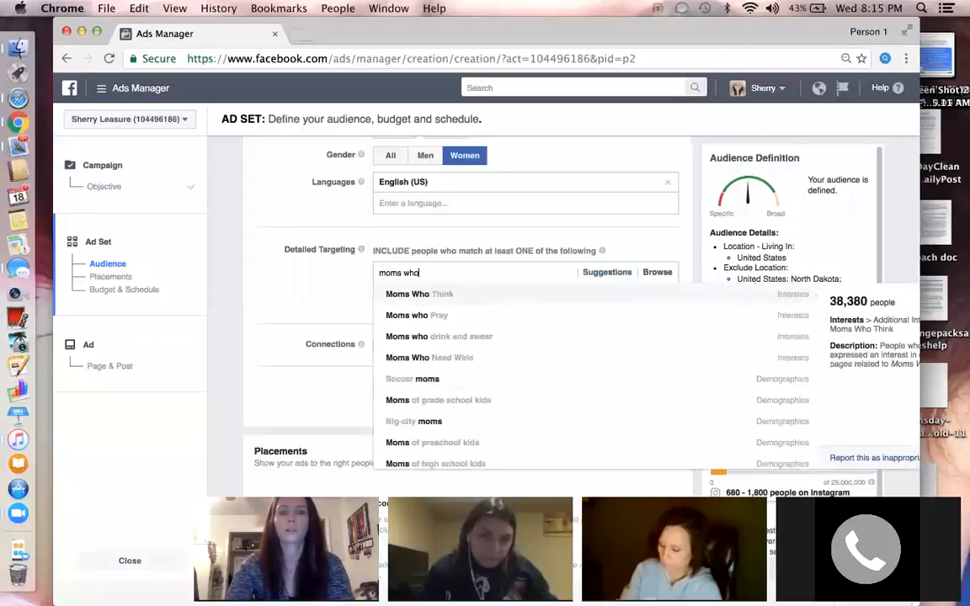
pyautogui.click(444, 361)
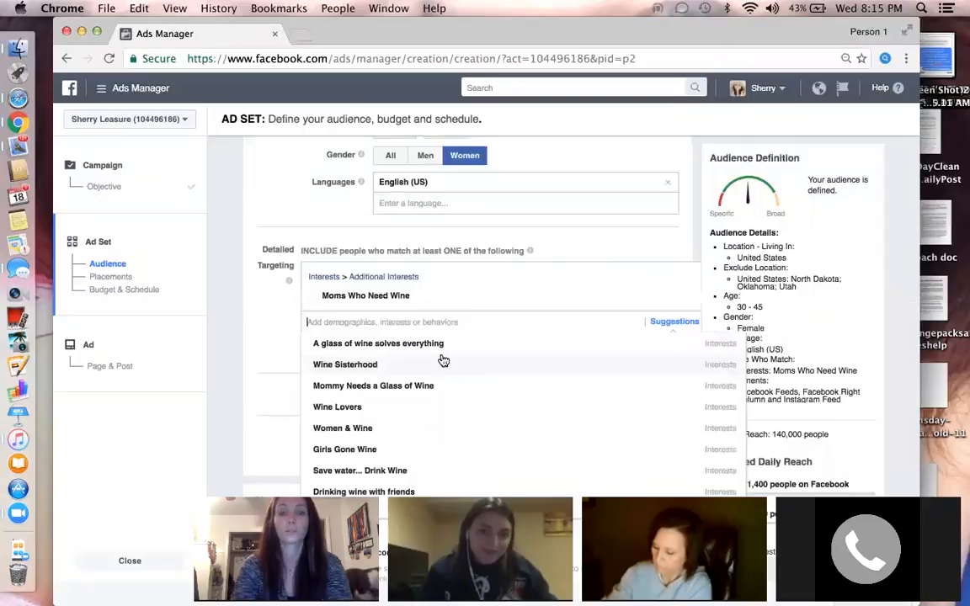
# - Search for "wine l", add the Wine Lovers interest to the included detailed targeting, and dismiss the suggestions
pyautogui.write('wine')
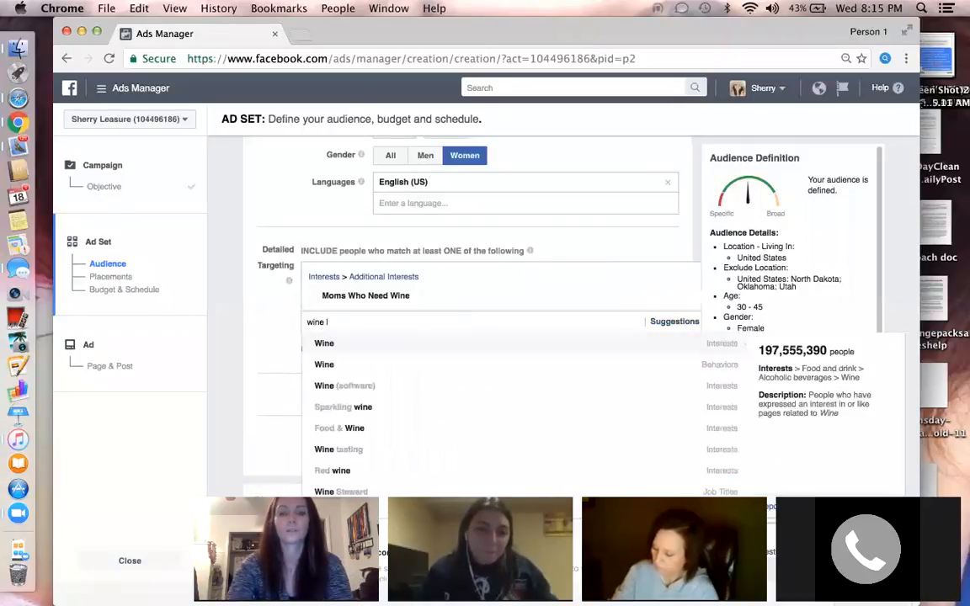
pyautogui.write(' l')
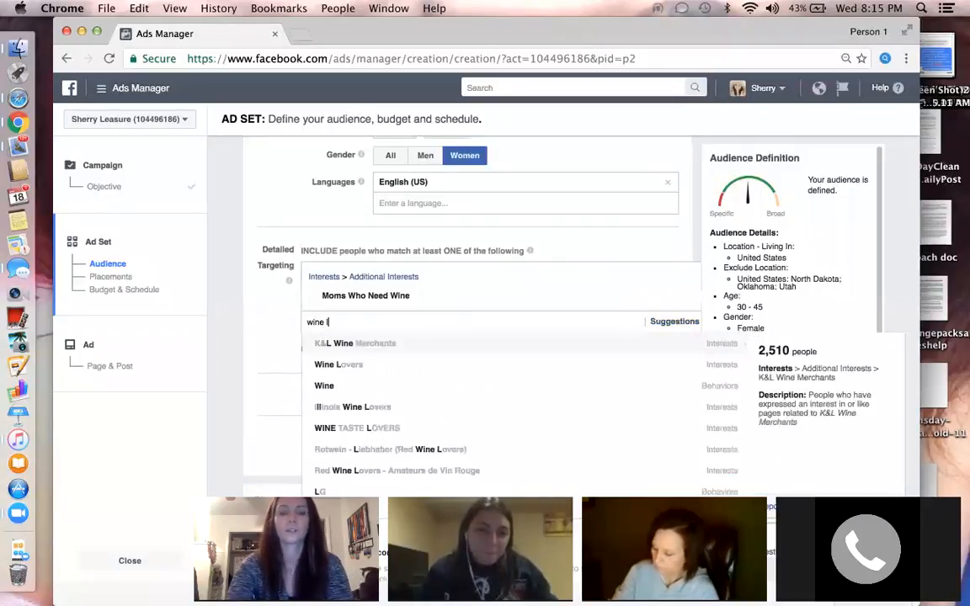
pyautogui.click(370, 367)
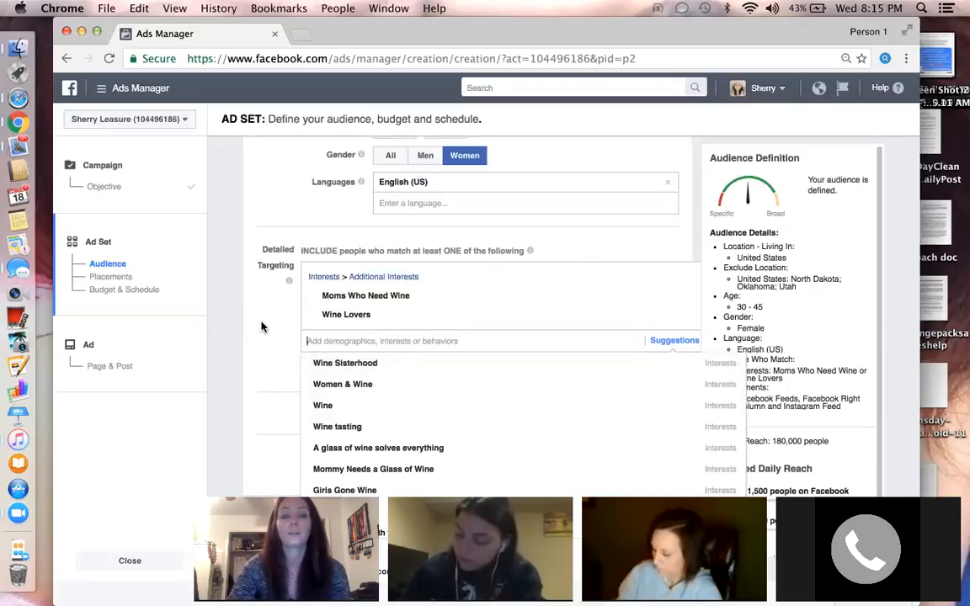
pyautogui.scroll(-1, 262, 326)
pyautogui.scroll(-1, 268, 295)
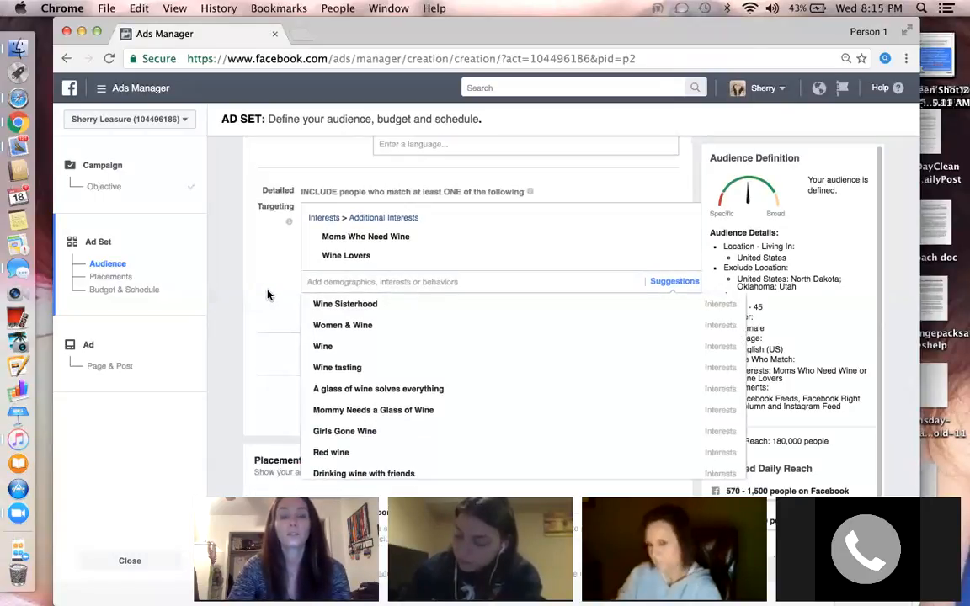
pyautogui.scroll(-2, 261, 259)
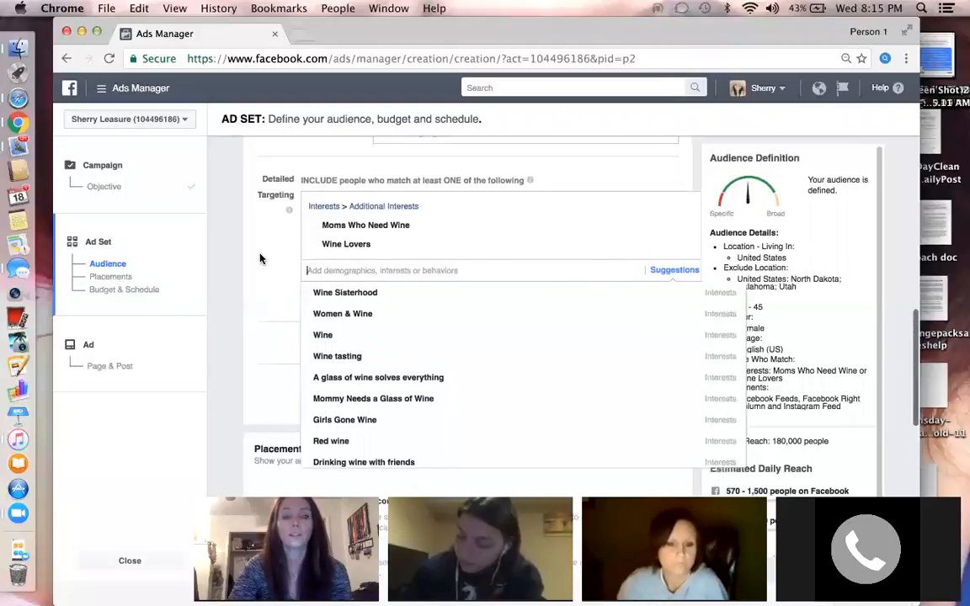
pyautogui.click(261, 258)
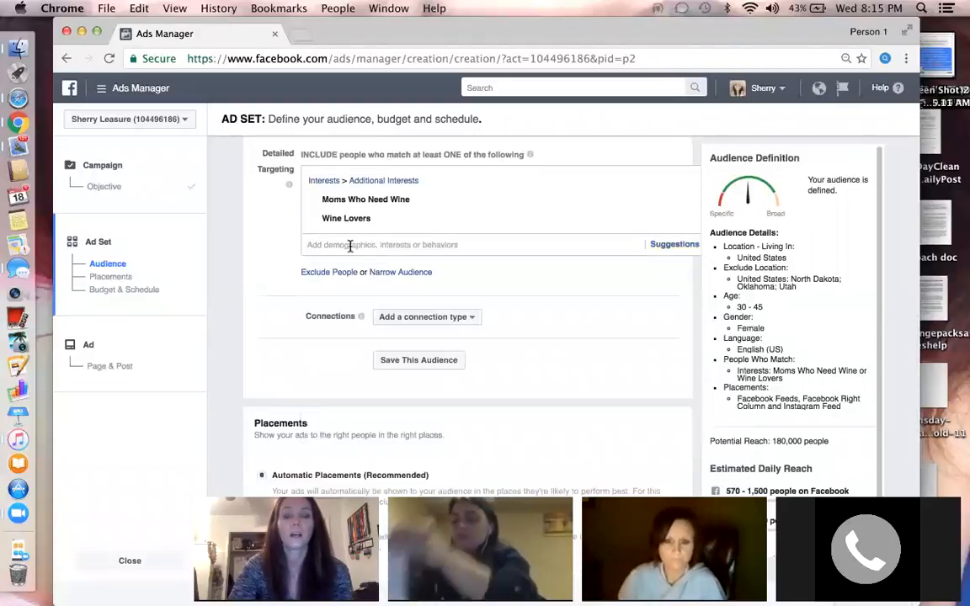
# - Add an exclusion section to the detailed targeting and browse its Demographics categories down to the Work options
pyautogui.moveTo(368, 195)
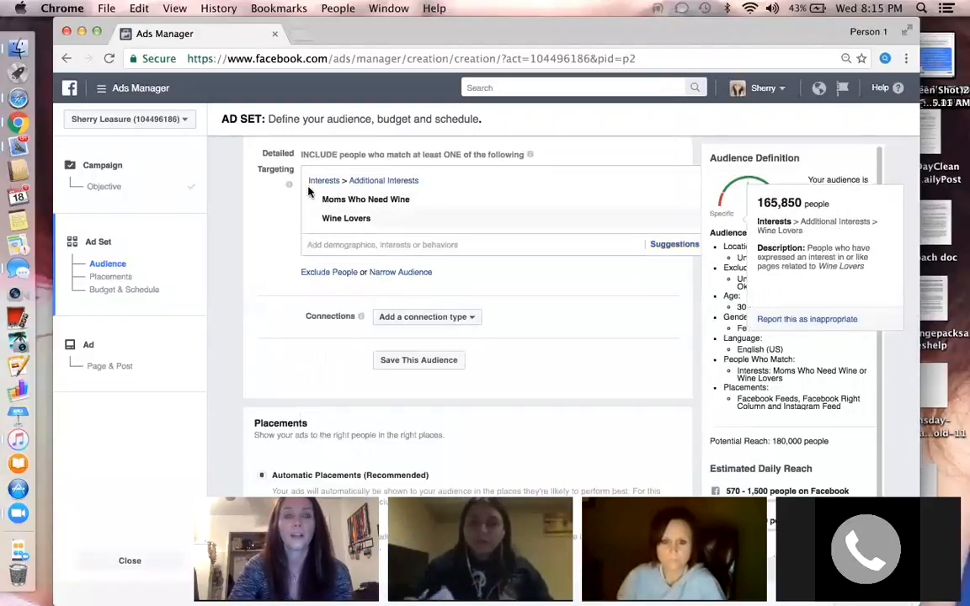
pyautogui.click(325, 281)
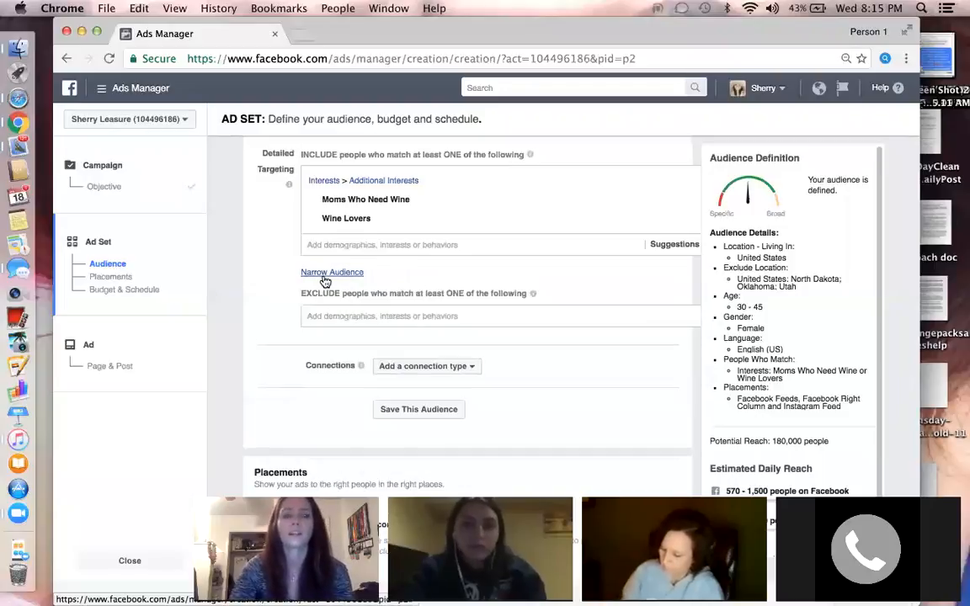
pyautogui.click(372, 315)
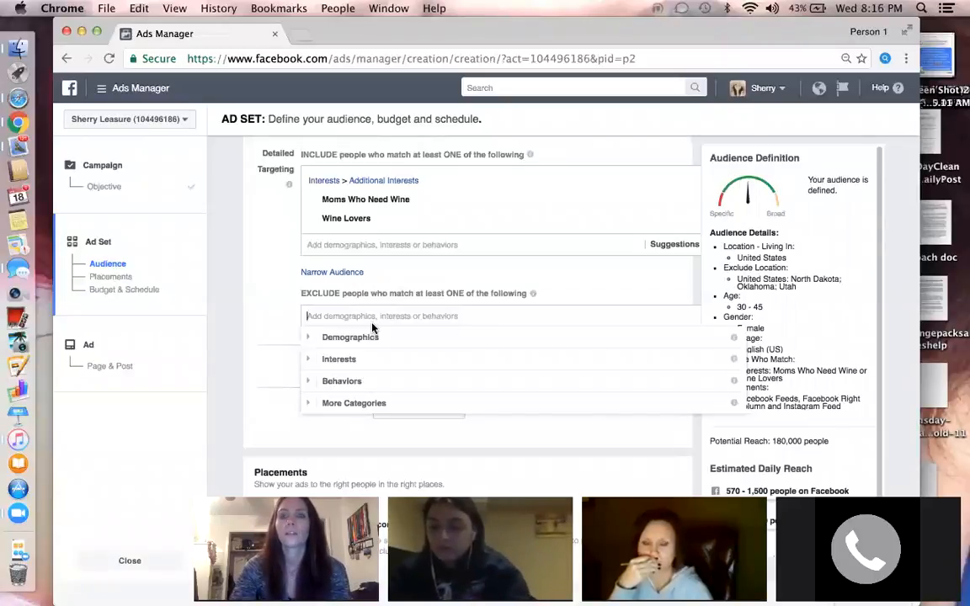
pyautogui.click(373, 339)
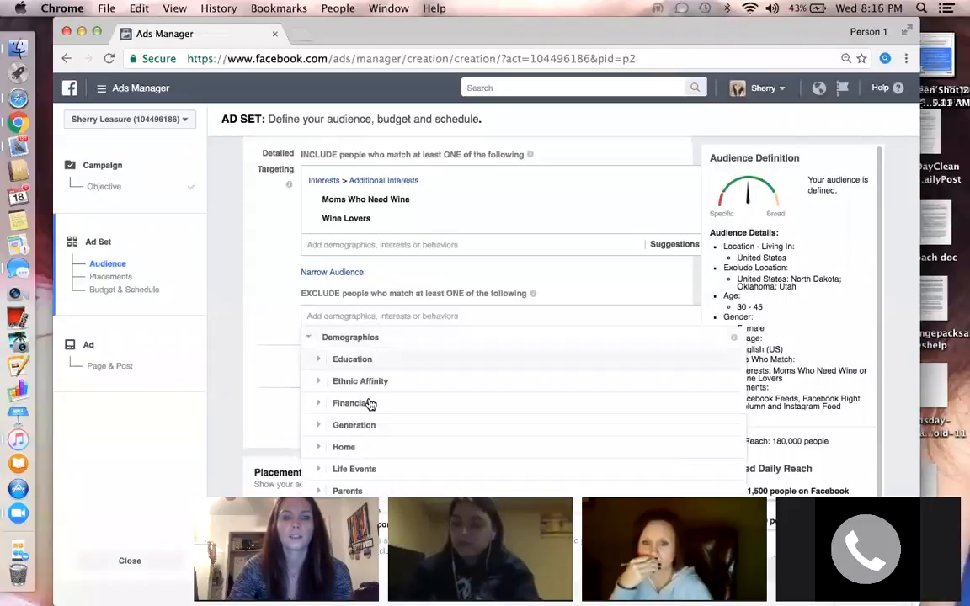
pyautogui.scroll(-5, 370, 405)
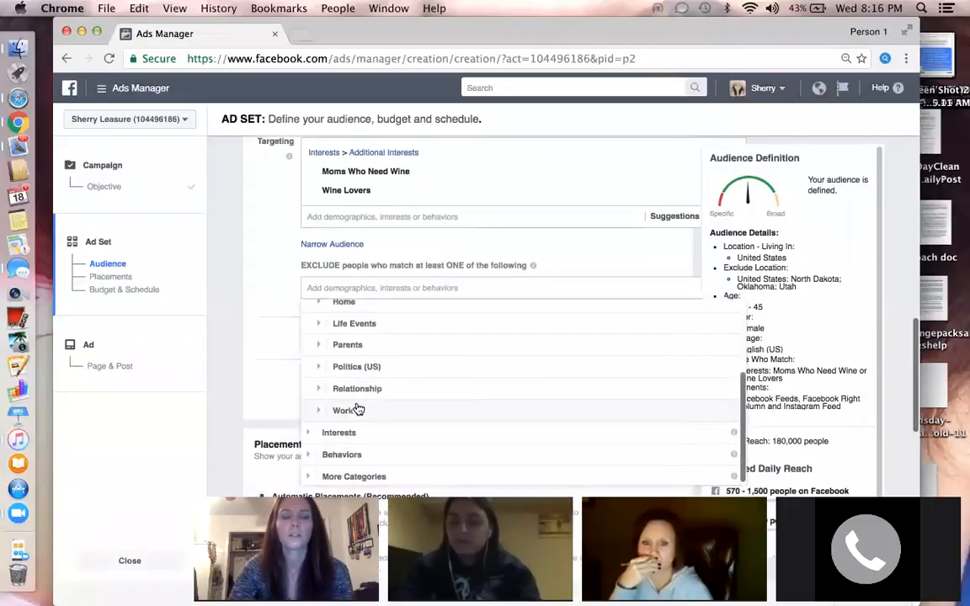
pyautogui.click(347, 412)
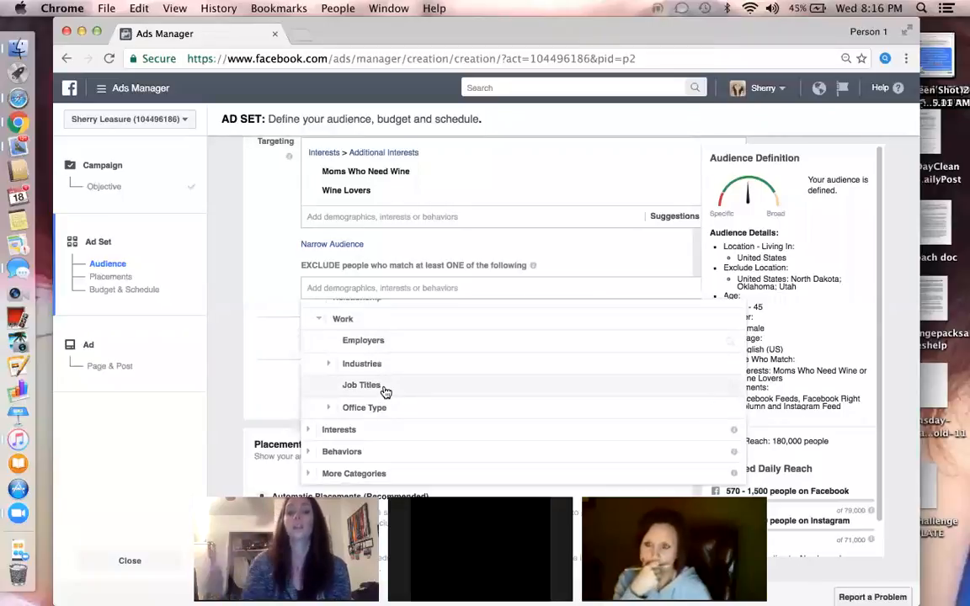
pyautogui.click(270, 279)
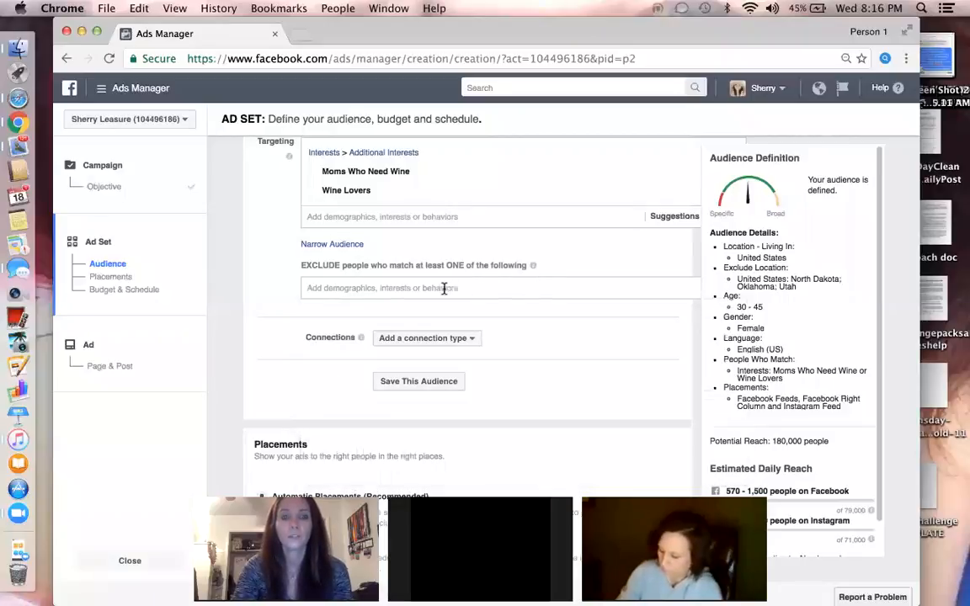
# - Review the included interests and the empty exclusion section in the detailed targeting, including the details of Wine Lovers and Moms Who Need Wine
pyautogui.scroll(1, 411, 288)
pyautogui.scroll(1, 411, 288)
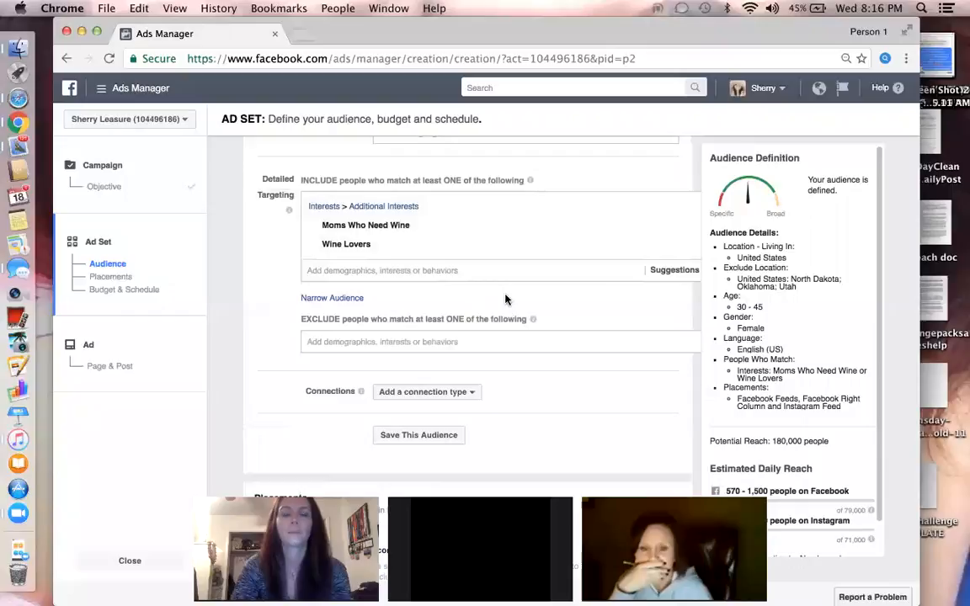
pyautogui.scroll(-1, 506, 300)
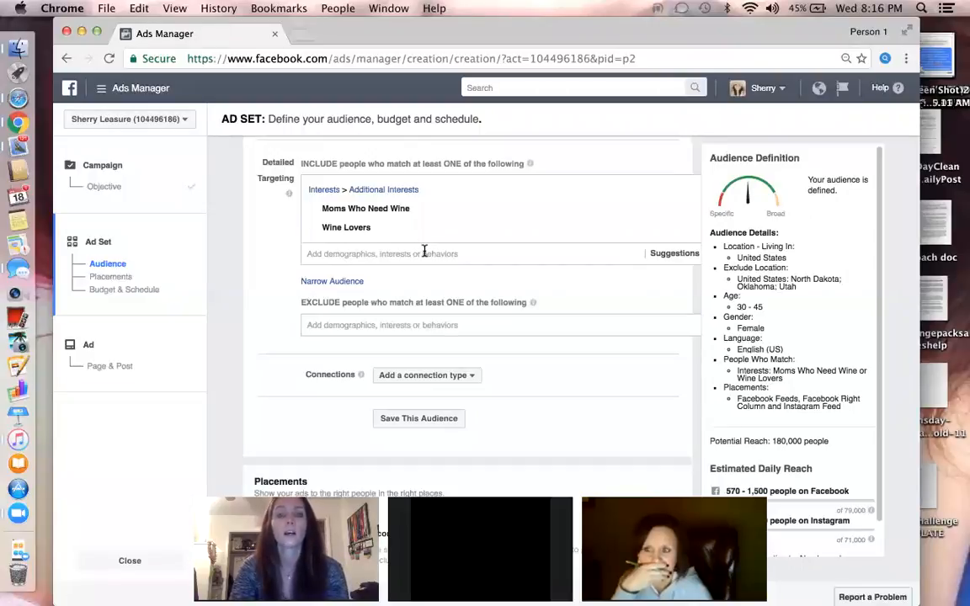
pyautogui.moveTo(525, 228)
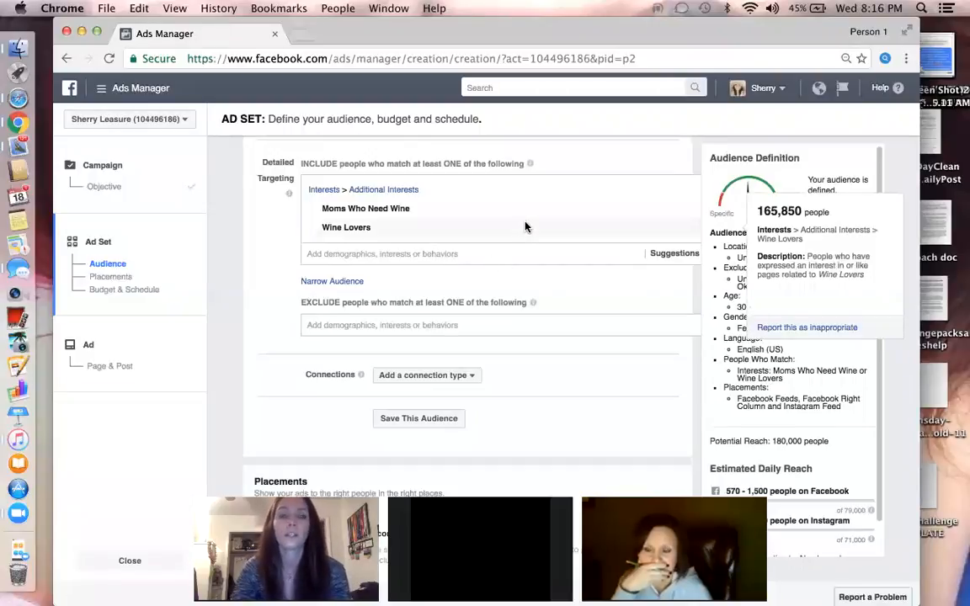
pyautogui.moveTo(485, 207)
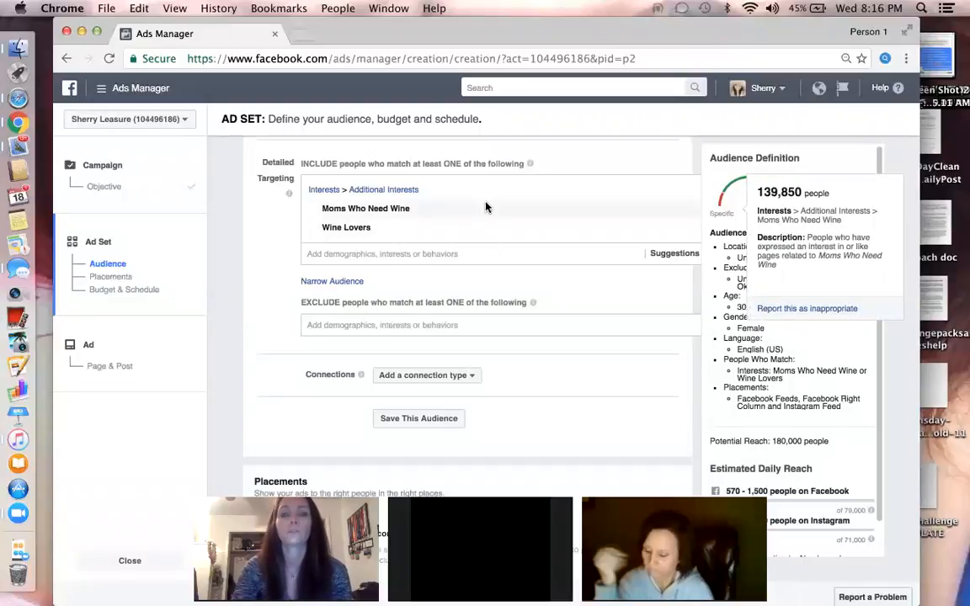
pyautogui.scroll(-2, 480, 255)
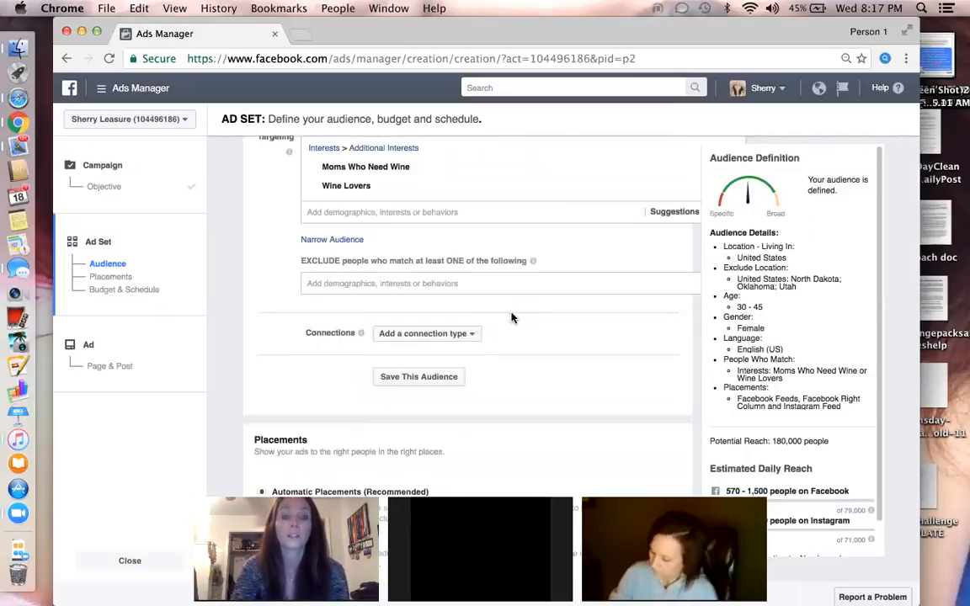
pyautogui.scroll(2, 496, 224)
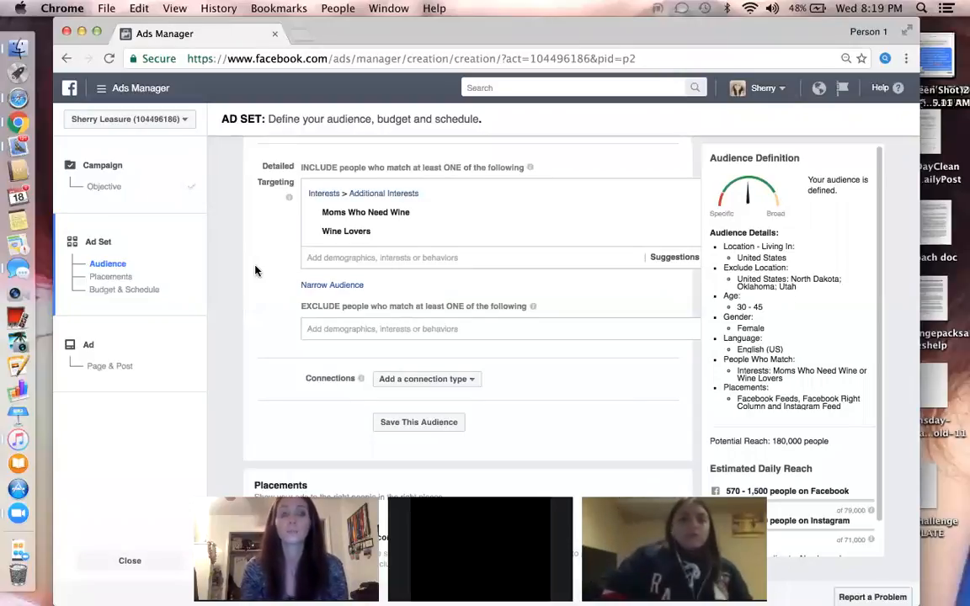
pyautogui.scroll(-1, 223, 294)
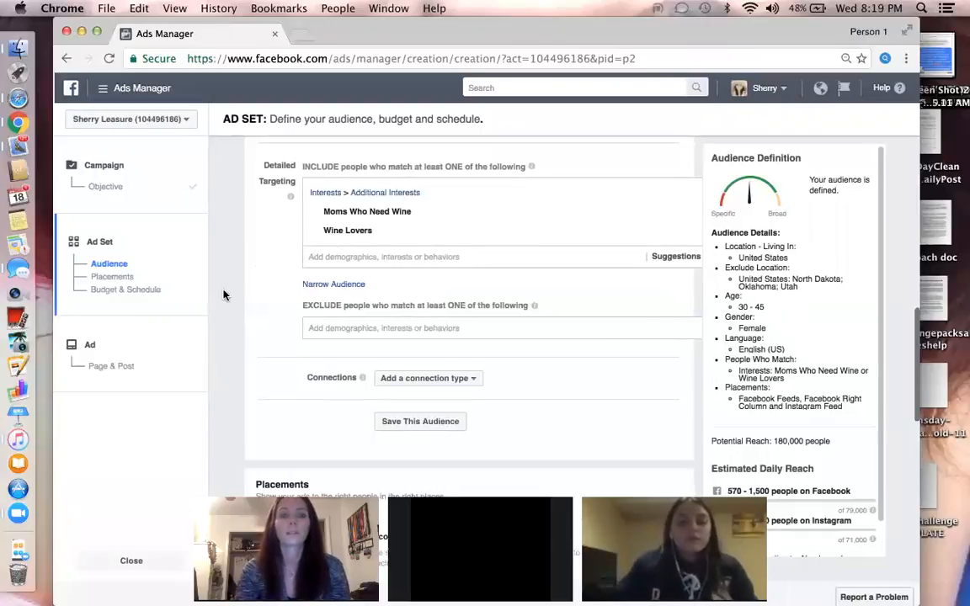
# - Add a Facebook Pages connection that excludes people who like the Fit4WINE page
pyautogui.scroll(-4, 452, 339)
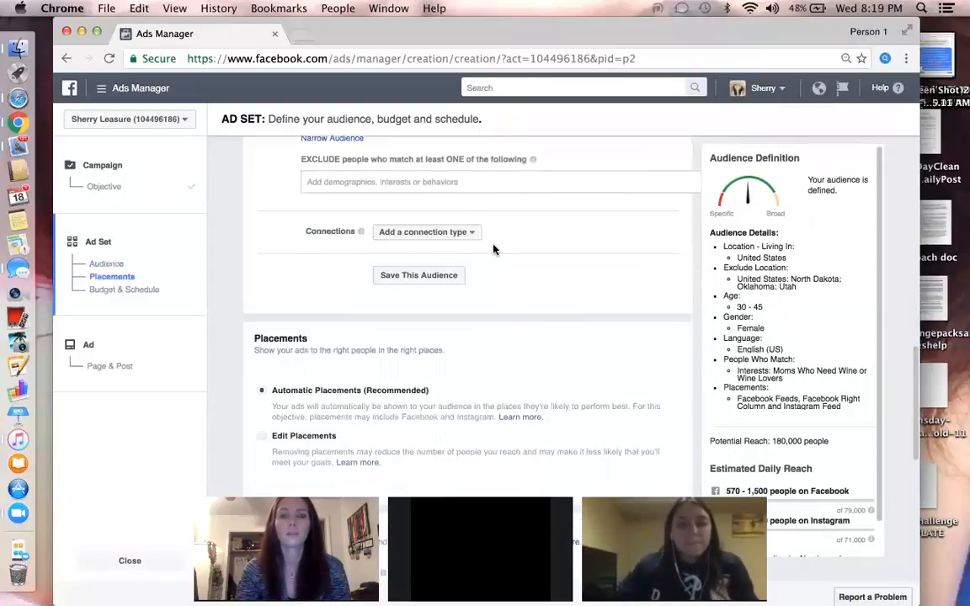
pyautogui.scroll(1, 495, 249)
pyautogui.scroll(1, 495, 250)
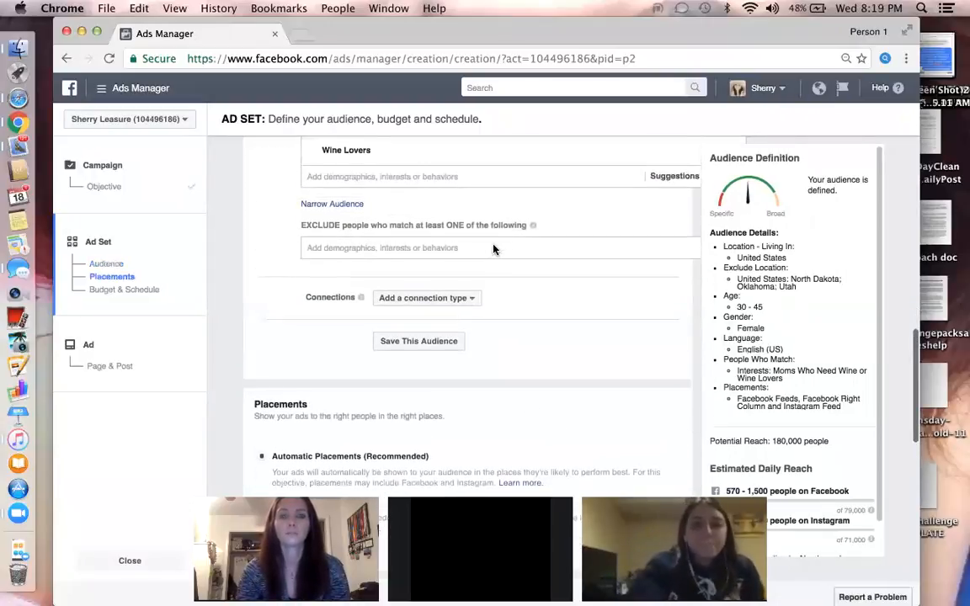
pyautogui.click(466, 299)
pyautogui.moveTo(450, 317)
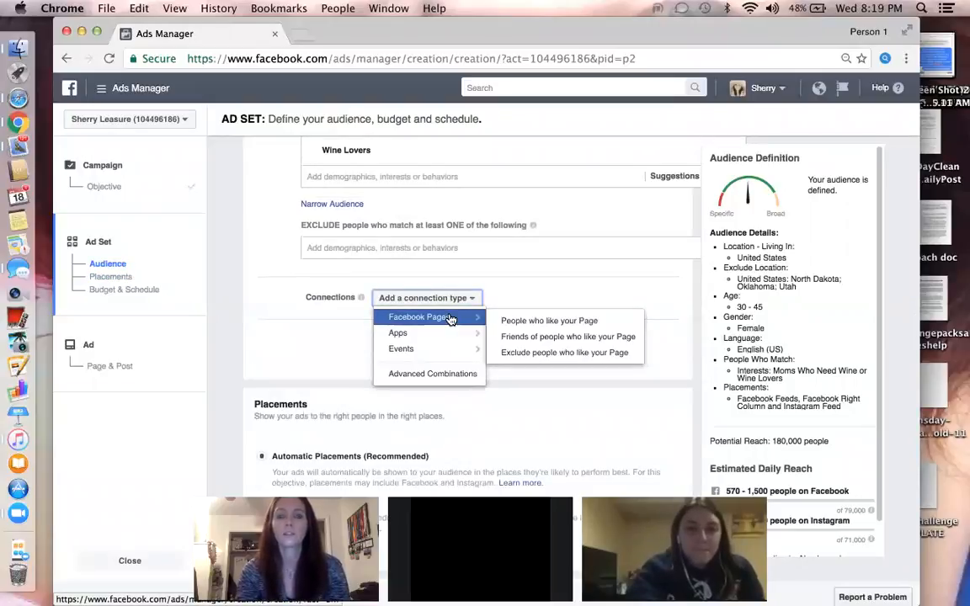
pyautogui.click(533, 357)
pyautogui.click(496, 341)
pyautogui.write('fit')
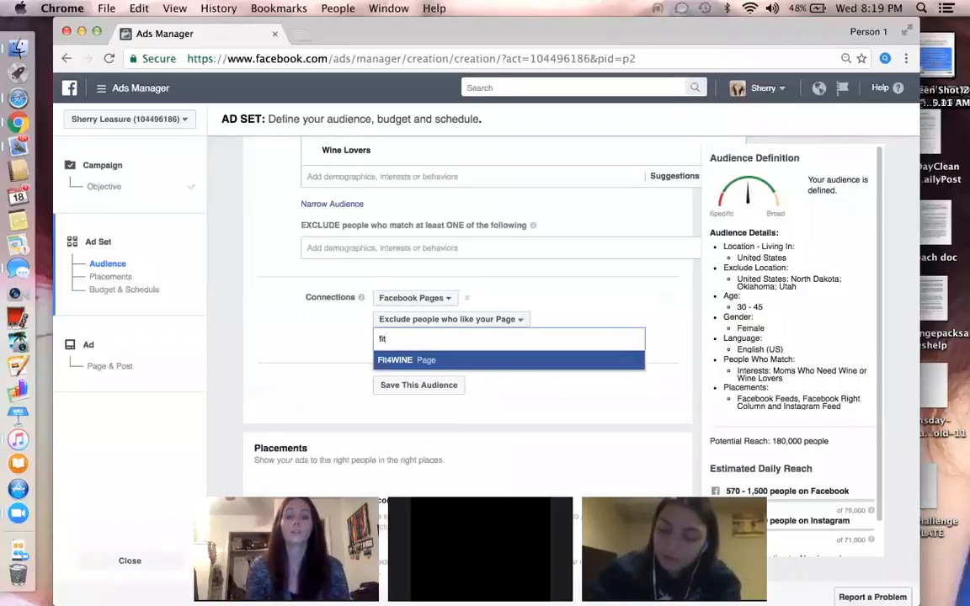
pyautogui.click(408, 362)
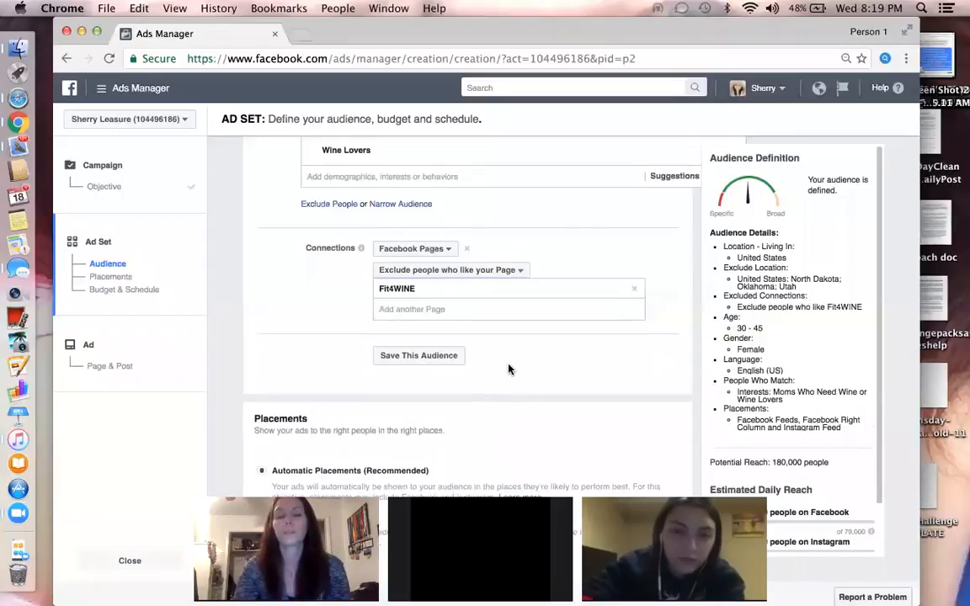
# - Review the audience settings from the location map through age, gender, language, interests and connections down to the placements
pyautogui.scroll(5, 508, 369)
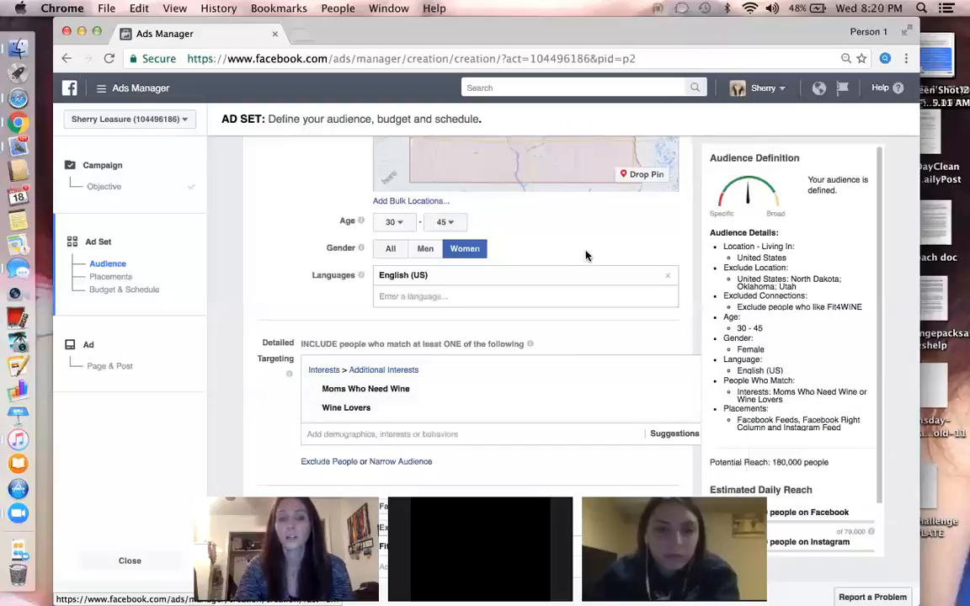
pyautogui.scroll(2, 587, 256)
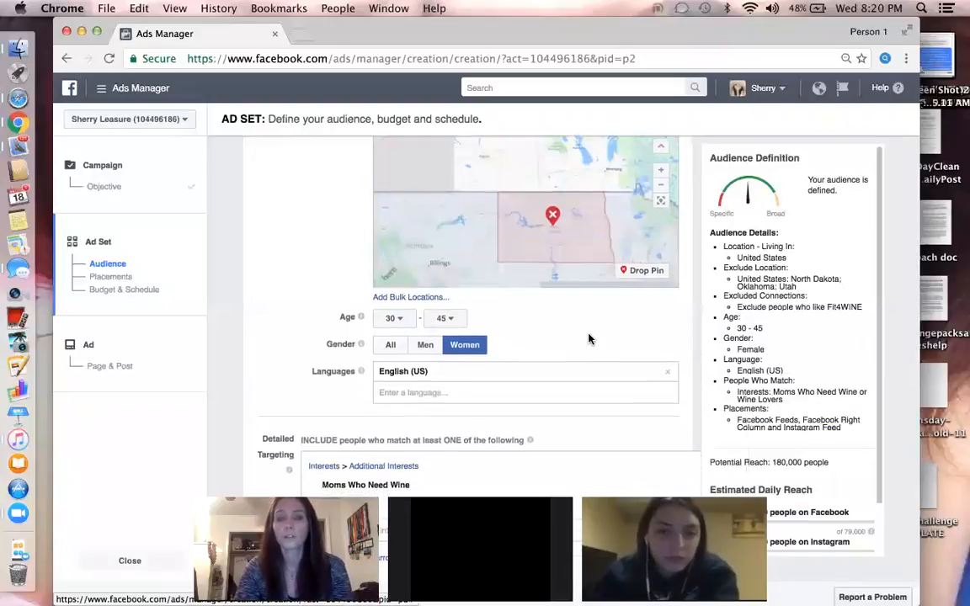
pyautogui.scroll(-3, 588, 338)
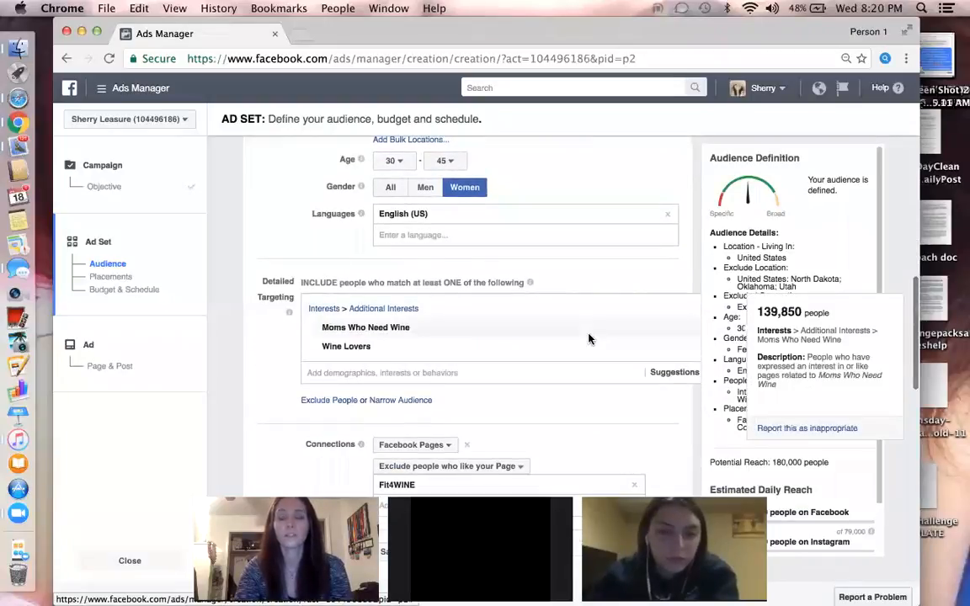
pyautogui.scroll(-3, 588, 339)
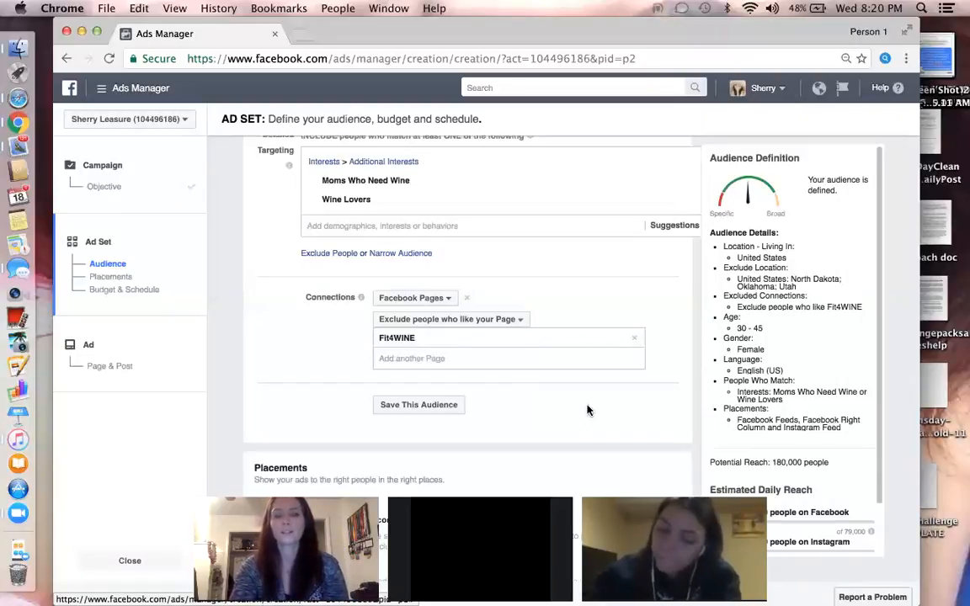
pyautogui.scroll(-5, 587, 409)
pyautogui.scroll(1, 609, 314)
pyautogui.scroll(-1, 608, 314)
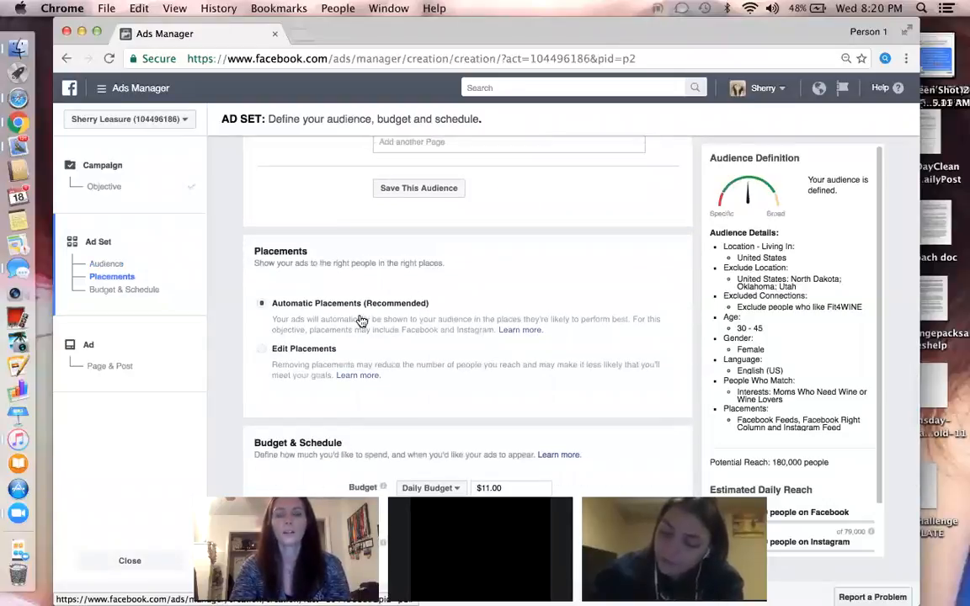
# - Switch the placements from automatic to Edit Placements and check the device type options, keeping All Devices
pyautogui.scroll(-2, 381, 319)
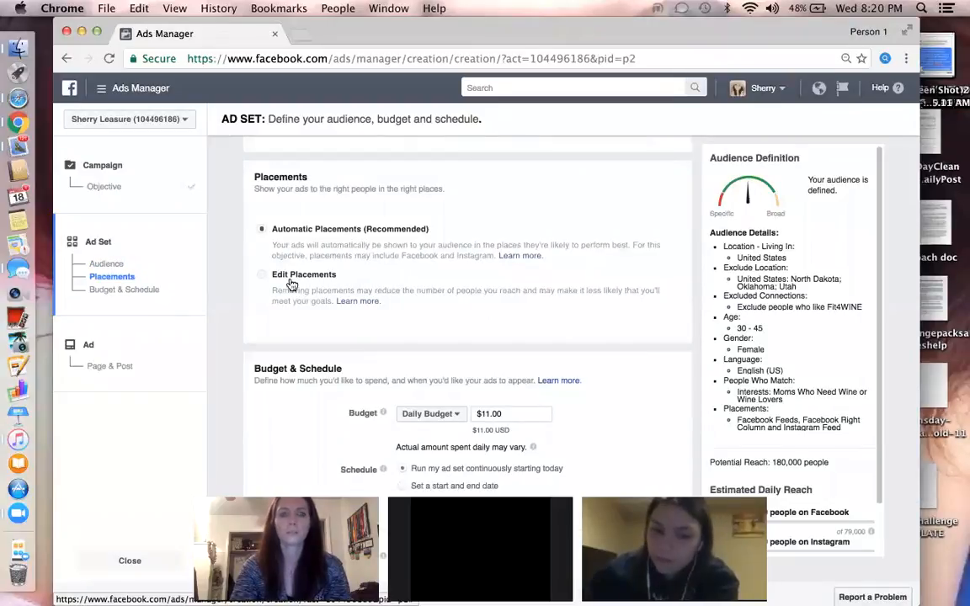
pyautogui.click(262, 275)
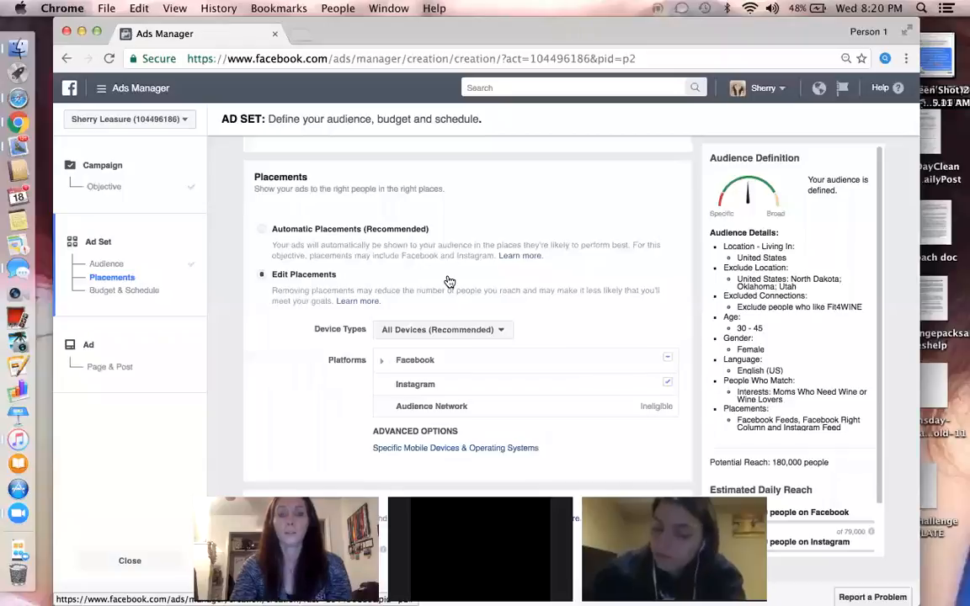
pyautogui.scroll(-2, 448, 280)
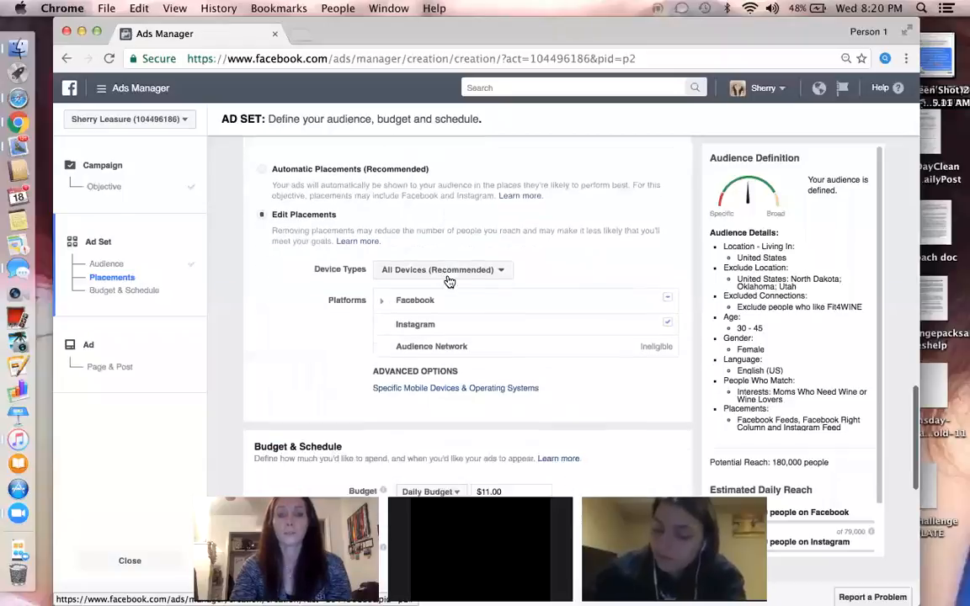
pyautogui.click(502, 269)
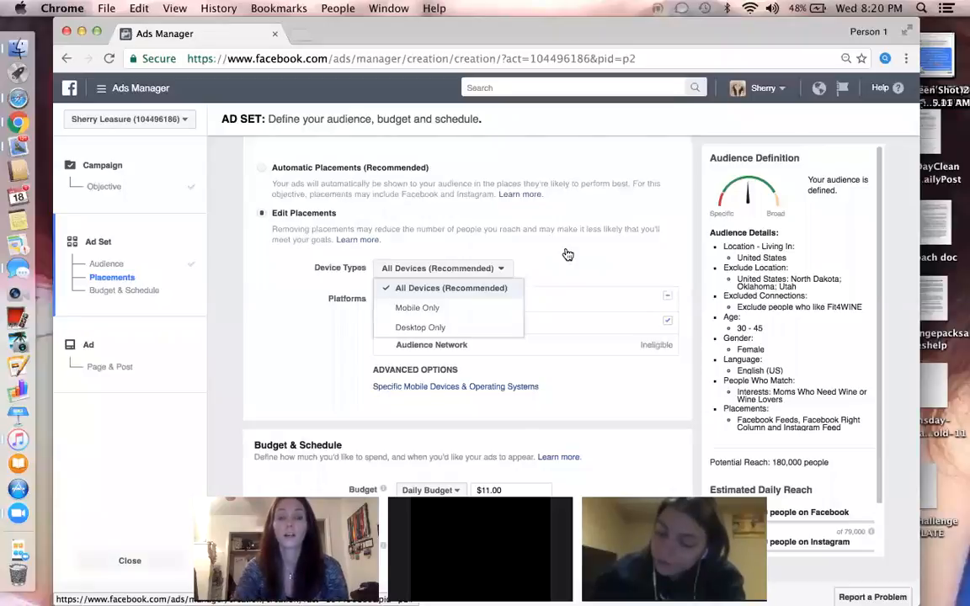
pyautogui.click(488, 267)
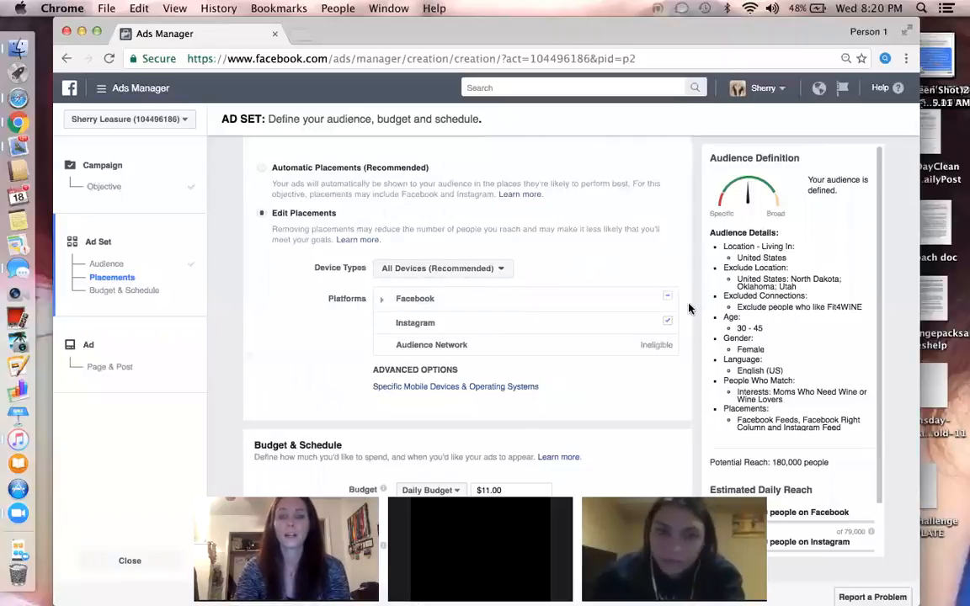
# - Remove Instagram from the ad's placement platforms
pyautogui.moveTo(643, 332)
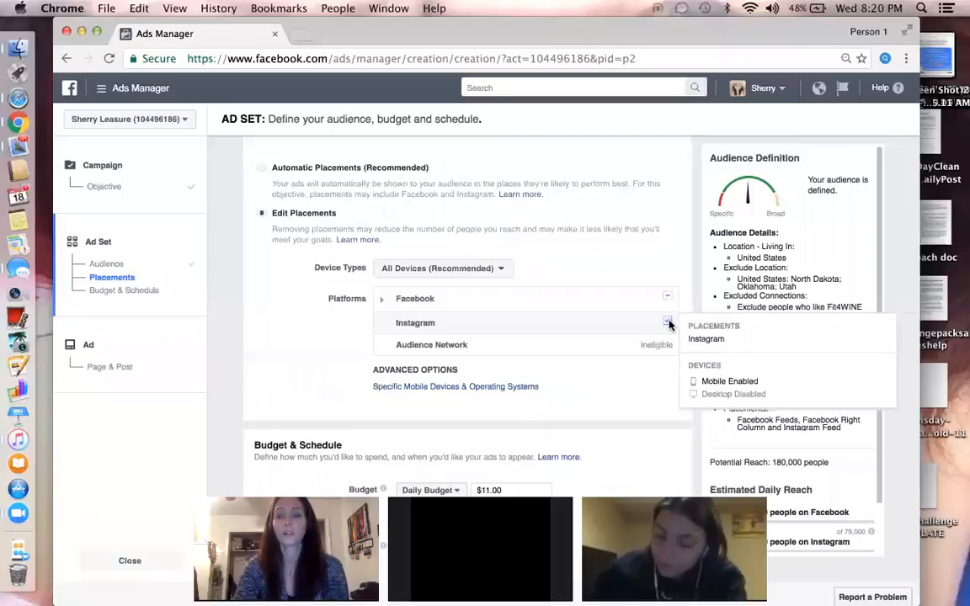
pyautogui.click(667, 322)
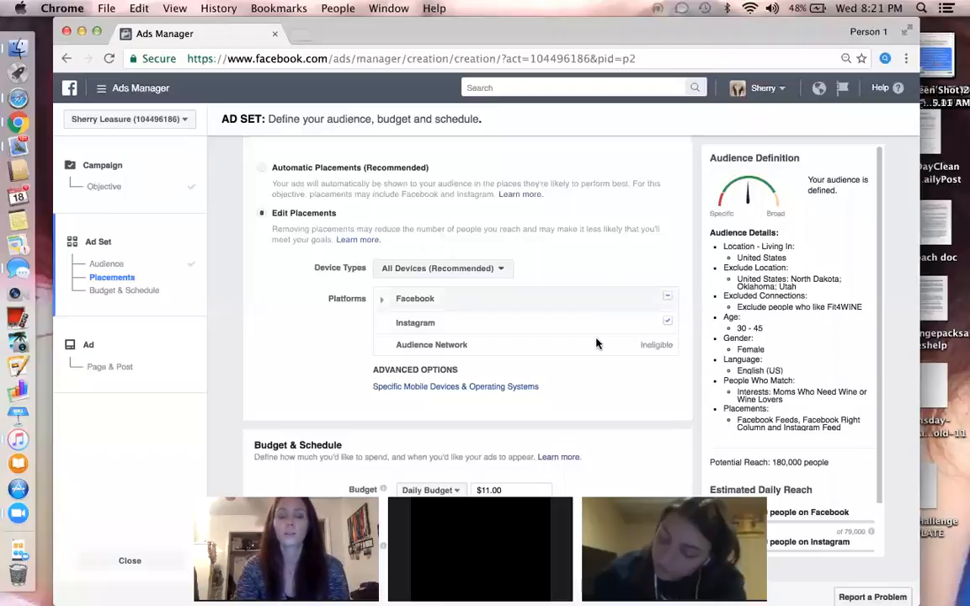
pyautogui.scroll(-2, 595, 350)
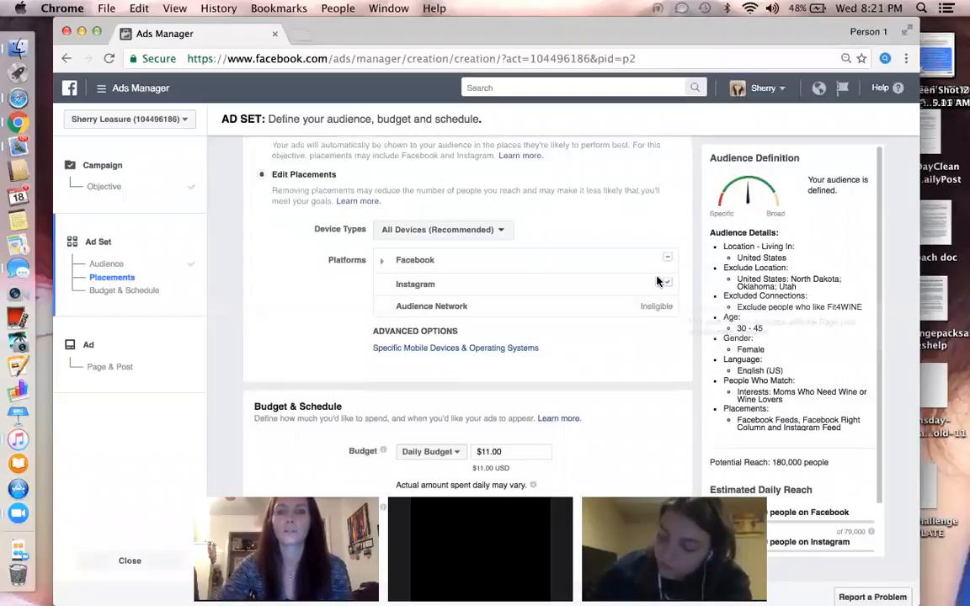
pyautogui.moveTo(665, 283)
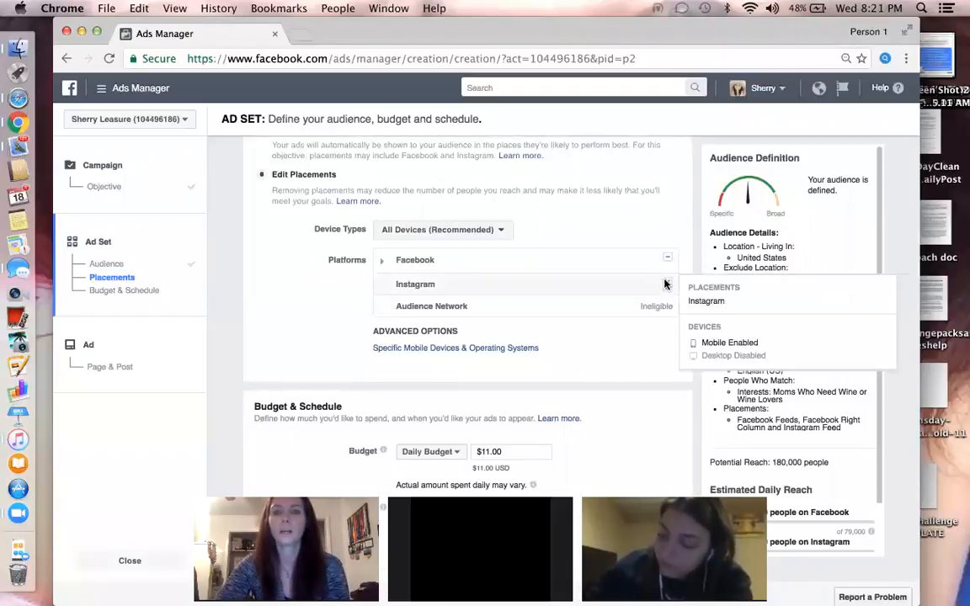
pyautogui.click(666, 284)
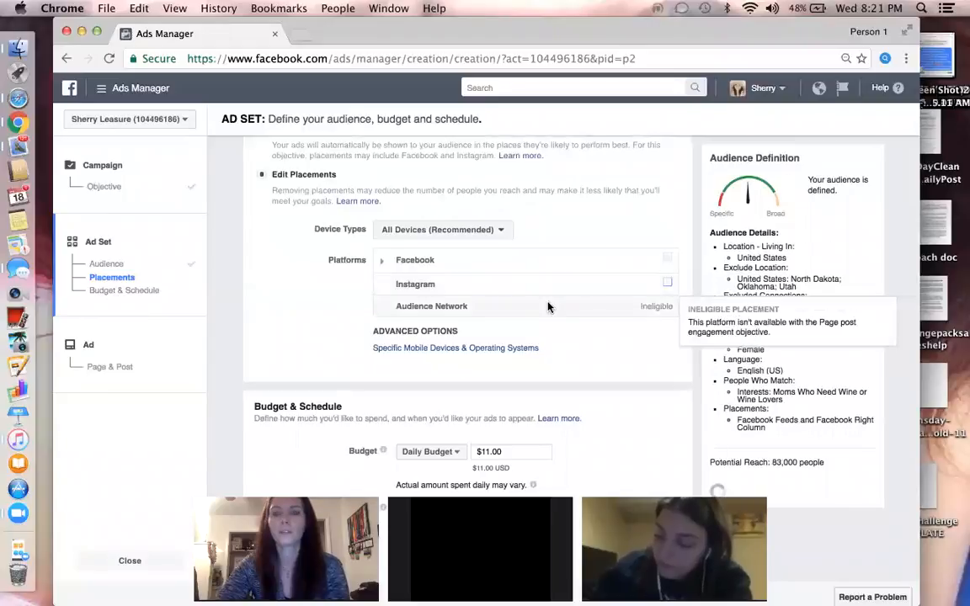
# - Expand the Facebook platform's placements and deselect Right Column
pyautogui.moveTo(671, 259)
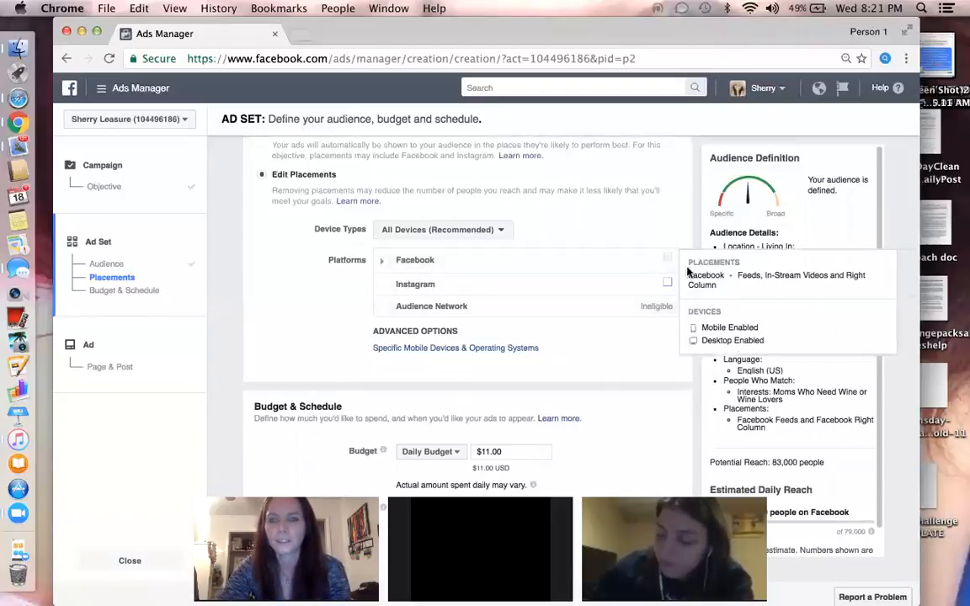
pyautogui.click(382, 267)
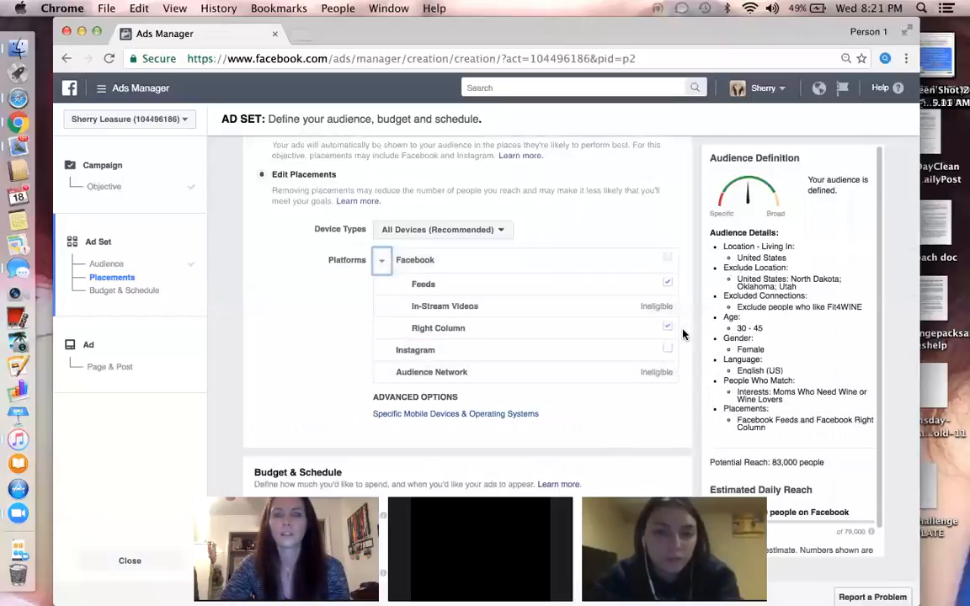
pyautogui.moveTo(671, 332)
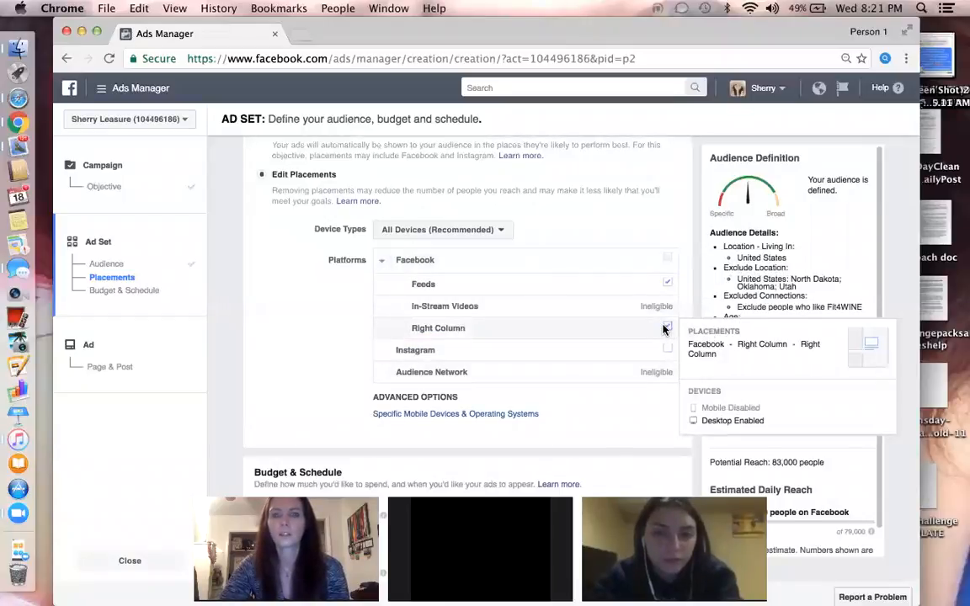
pyautogui.click(667, 328)
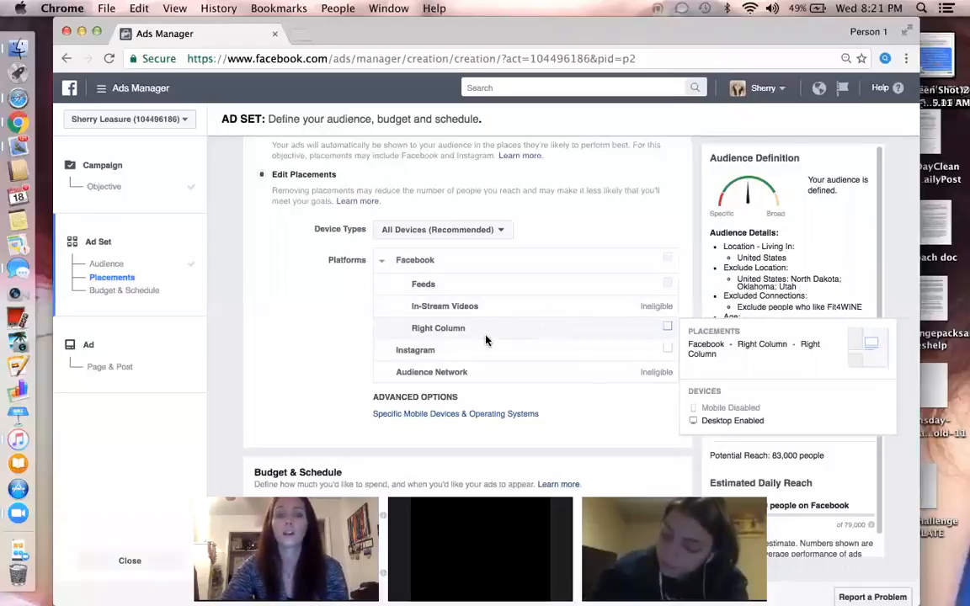
# - Show the advanced options for specific mobile devices and limit delivery to people connected to Wi-Fi
pyautogui.click(434, 414)
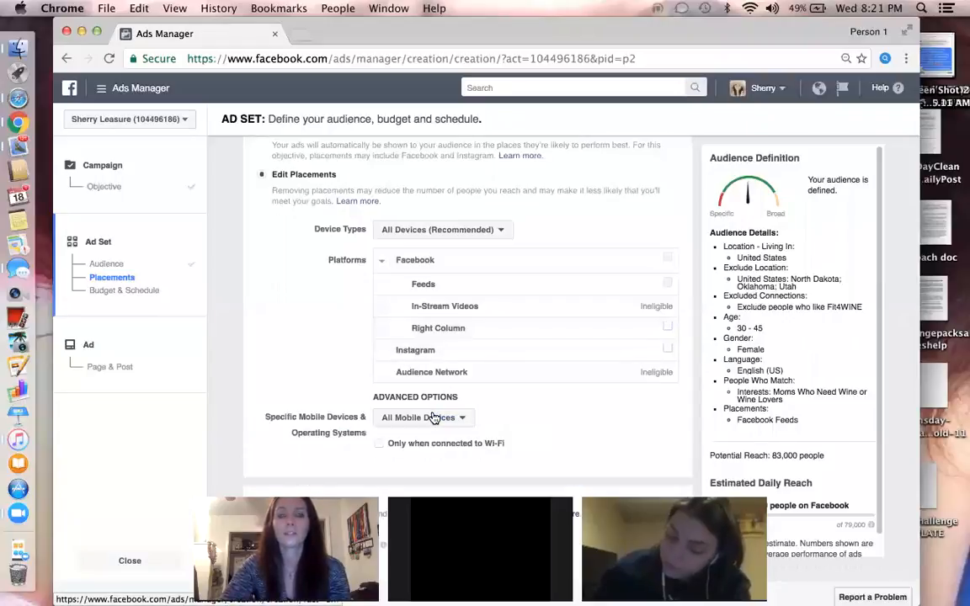
pyautogui.scroll(-3, 513, 414)
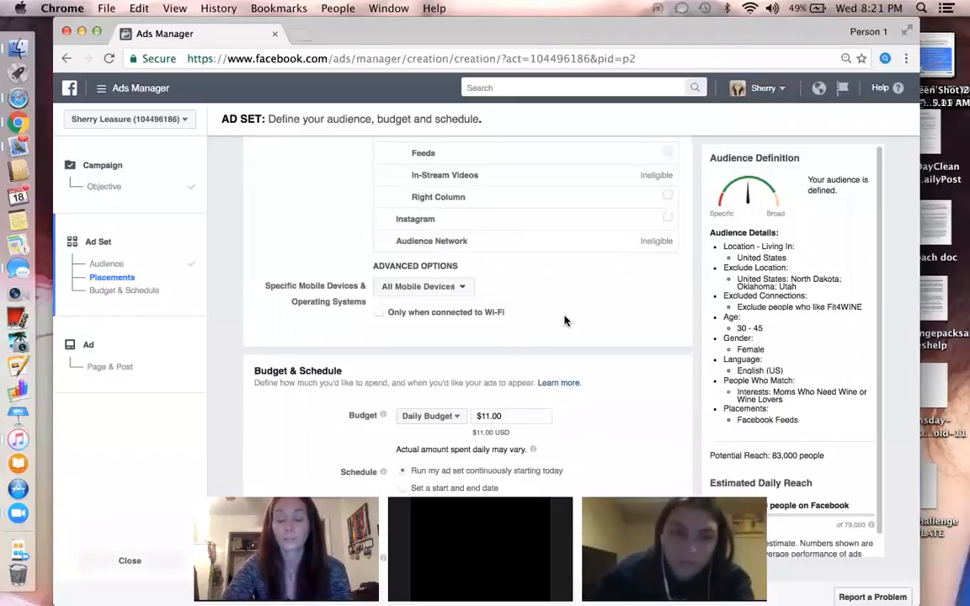
pyautogui.click(380, 319)
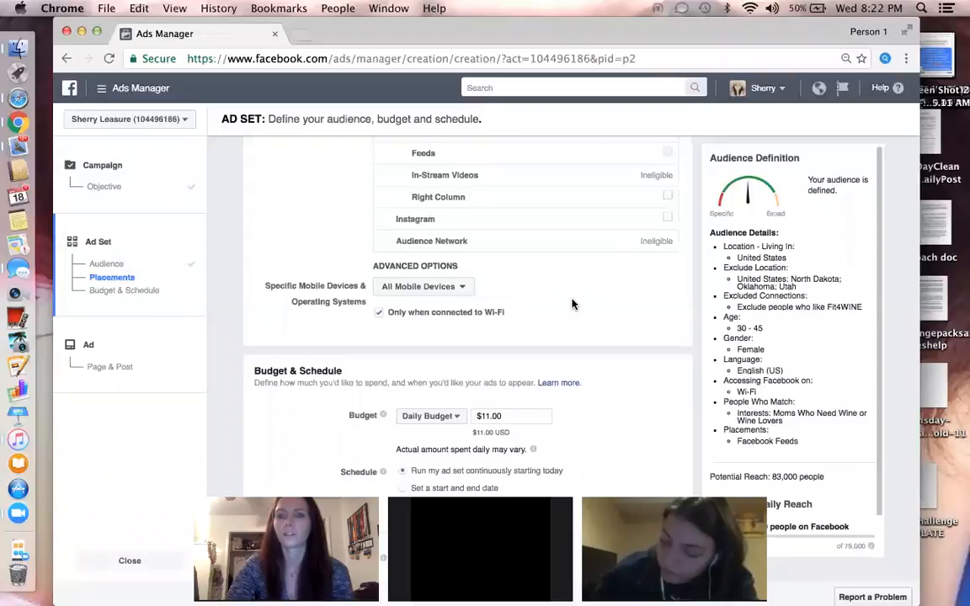
pyautogui.scroll(-1, 571, 304)
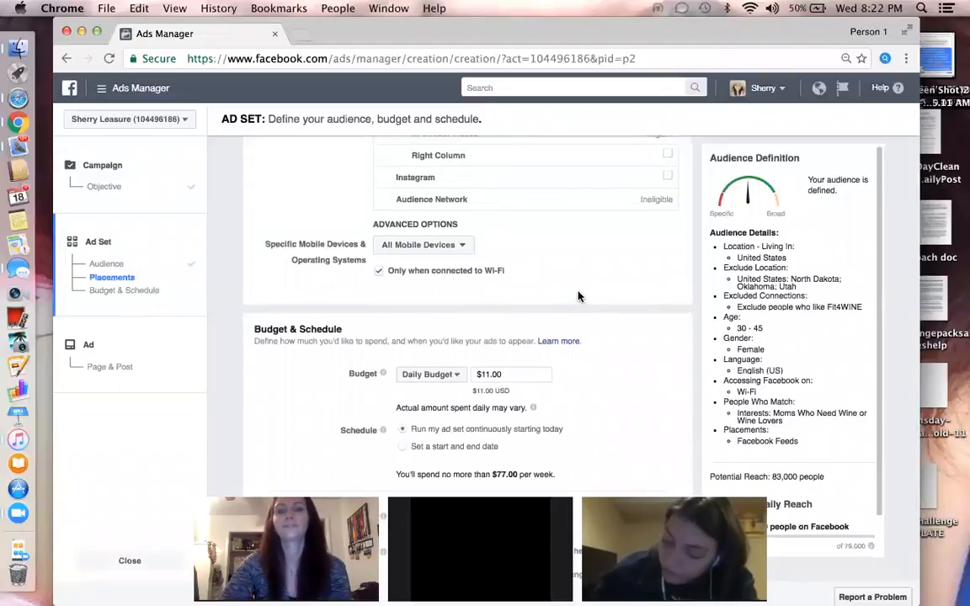
# - Set the ad set's daily budget to $1.00
pyautogui.scroll(-3, 570, 273)
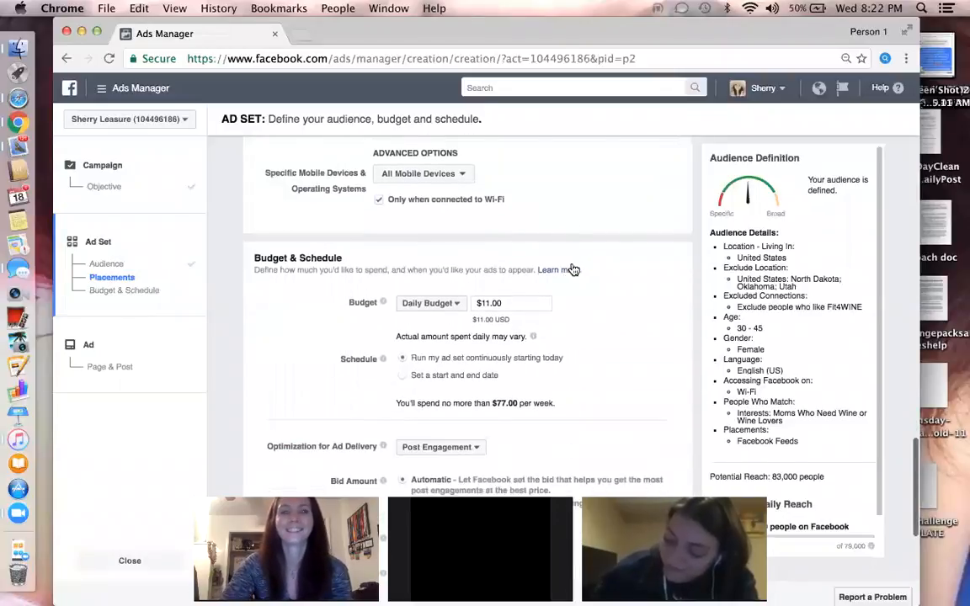
pyautogui.click(490, 303)
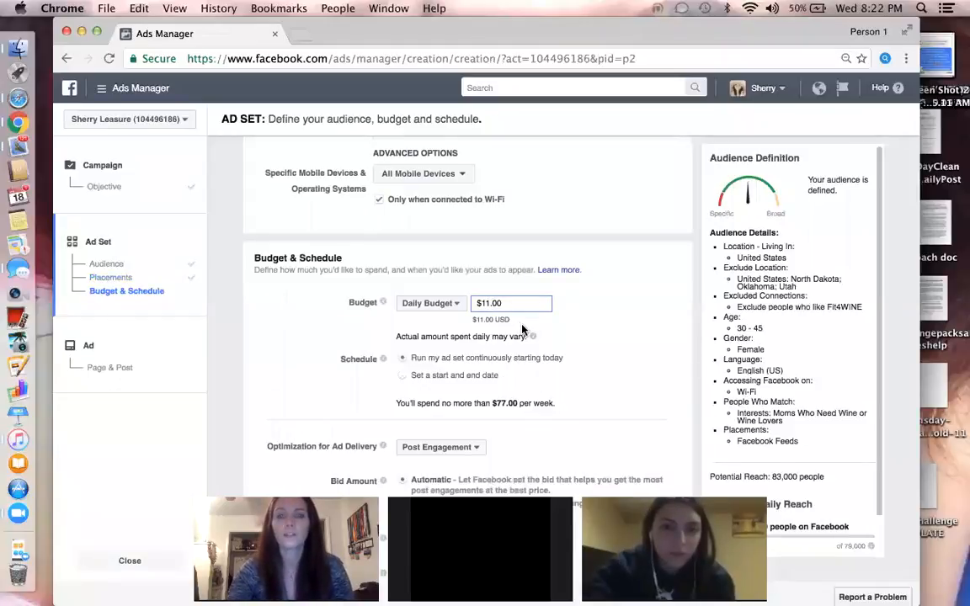
pyautogui.press('BackSpace')
pyautogui.press('BackSpace')
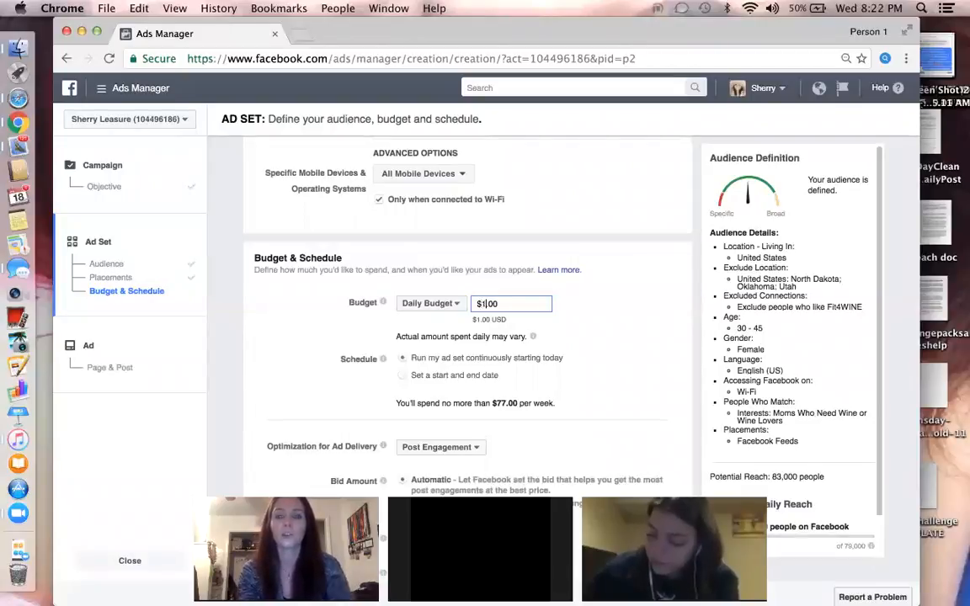
pyautogui.click(408, 379)
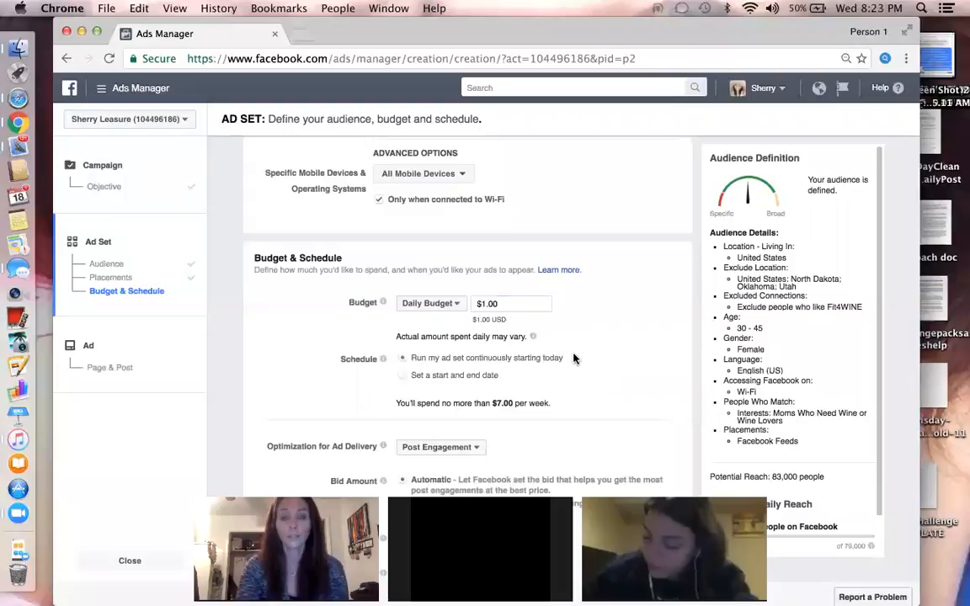
# - Set the daily budget to $5.00 and check the optimization and bid options for ad delivery
pyautogui.scroll(-2, 572, 358)
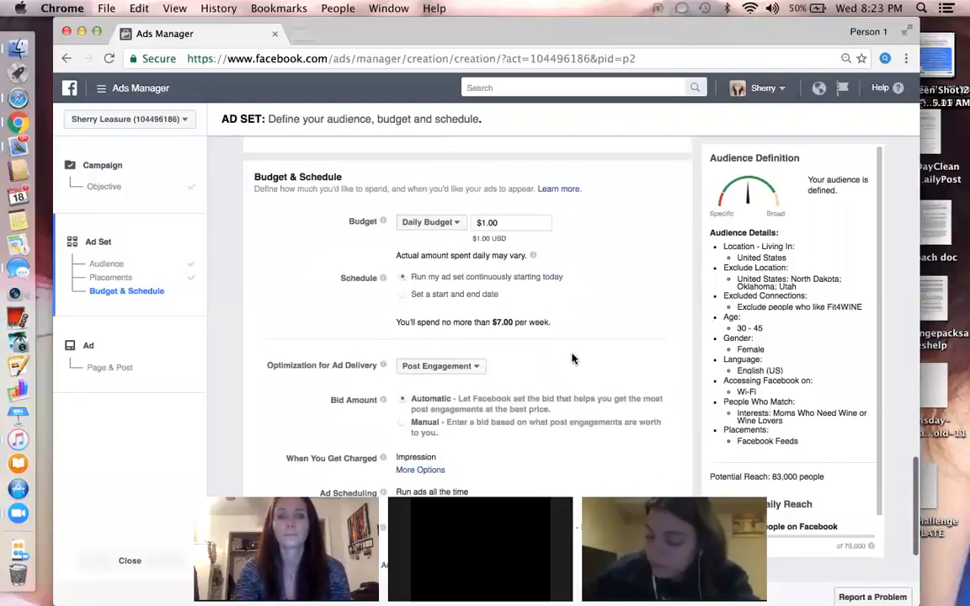
pyautogui.click(496, 224)
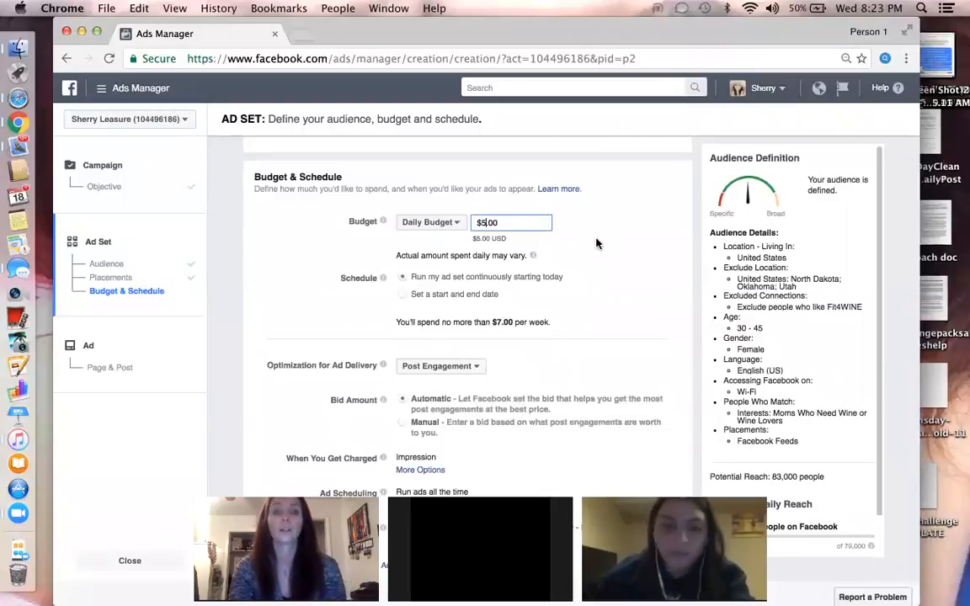
pyautogui.scroll(-3, 579, 260)
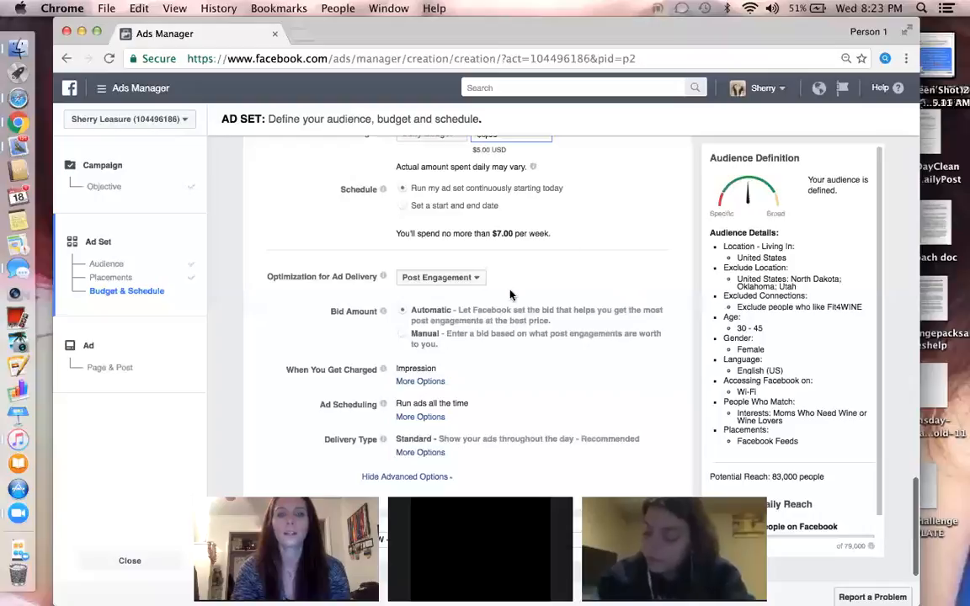
pyautogui.moveTo(383, 276)
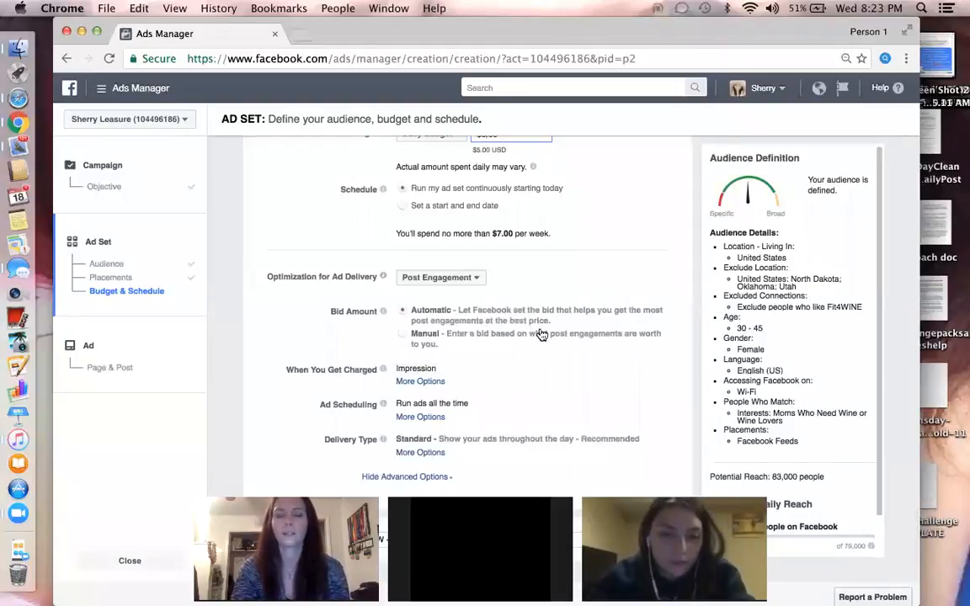
pyautogui.scroll(-1, 520, 380)
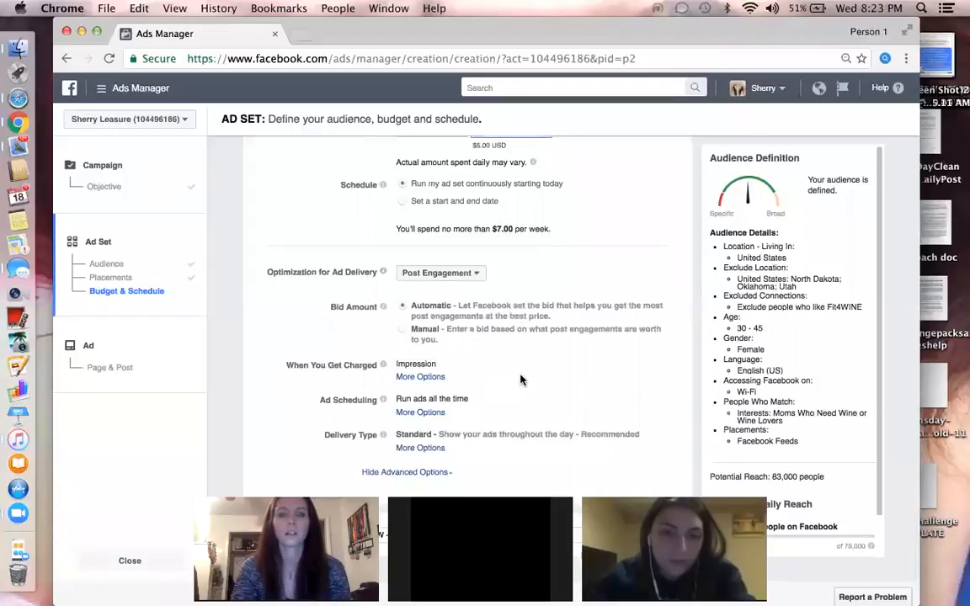
# - Rename the ad set as zoomexample and continue to the ad setup
pyautogui.scroll(-2, 519, 379)
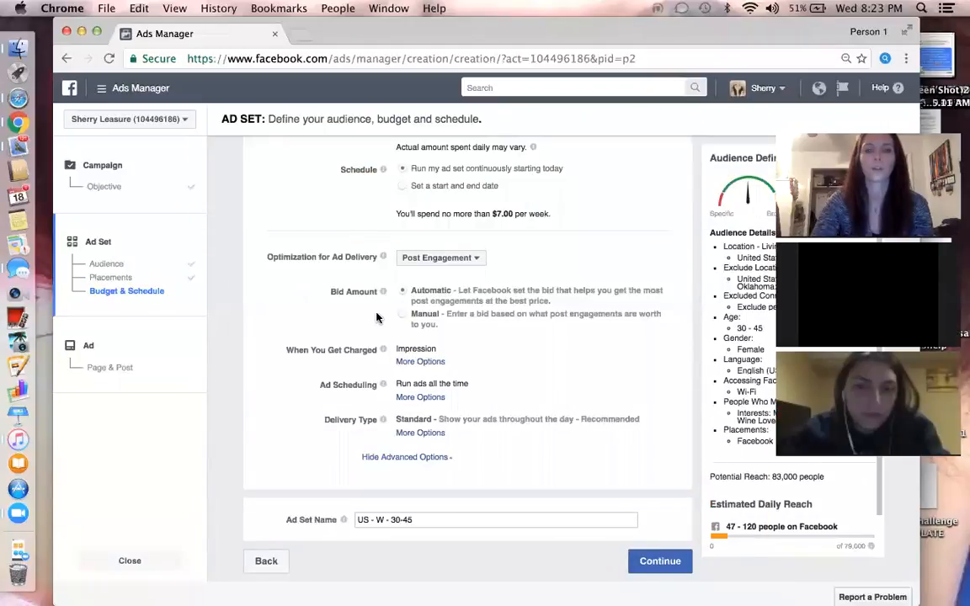
pyautogui.tripleClick(376, 520)
pyautogui.moveTo(426, 521); pyautogui.dragTo(370, 522)
pyautogui.press('BackSpace')
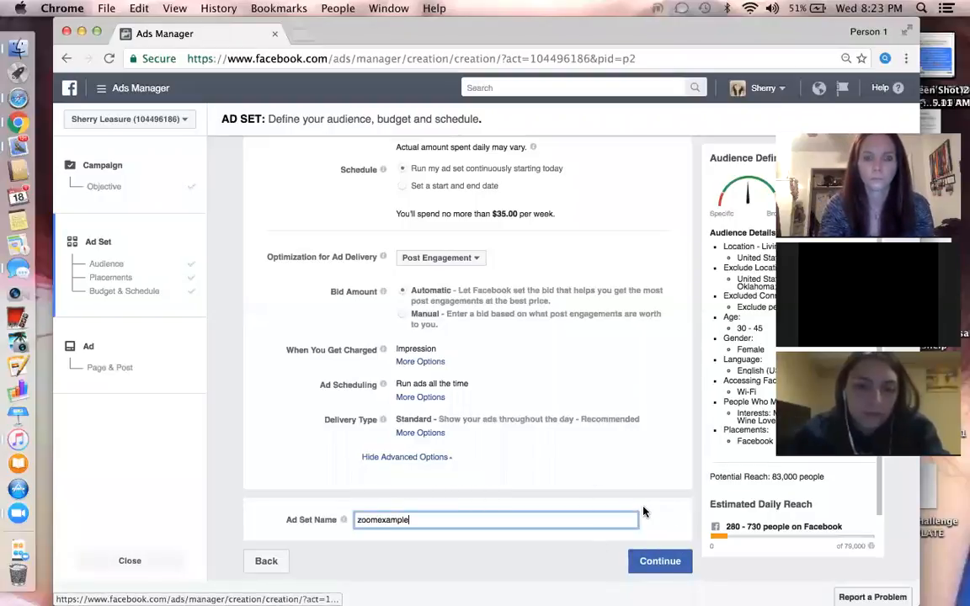
pyautogui.click(671, 562)
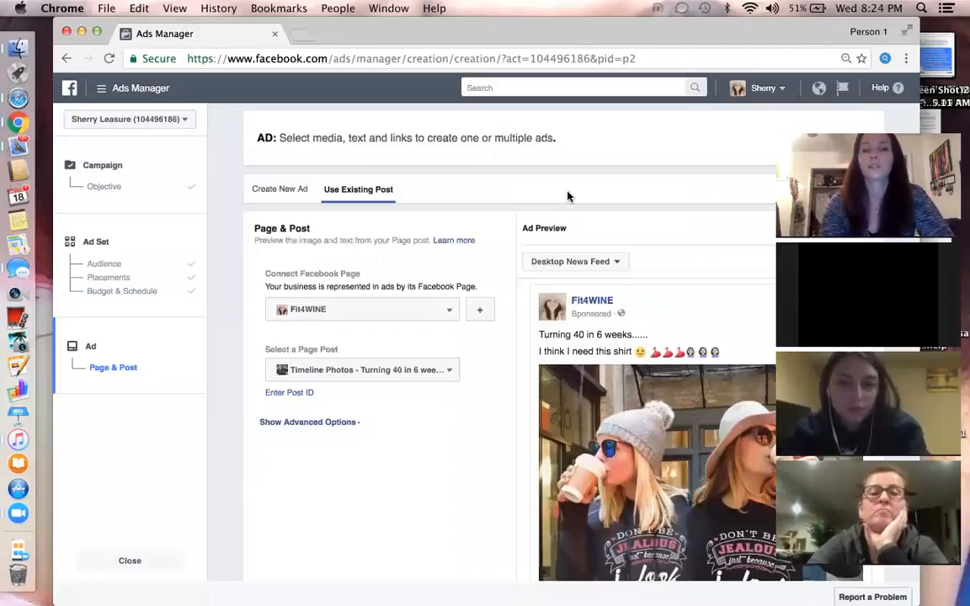
# - Check the preview of the existing Fit4WINE page post and switch to creating a new ad
pyautogui.scroll(-5, 673, 402)
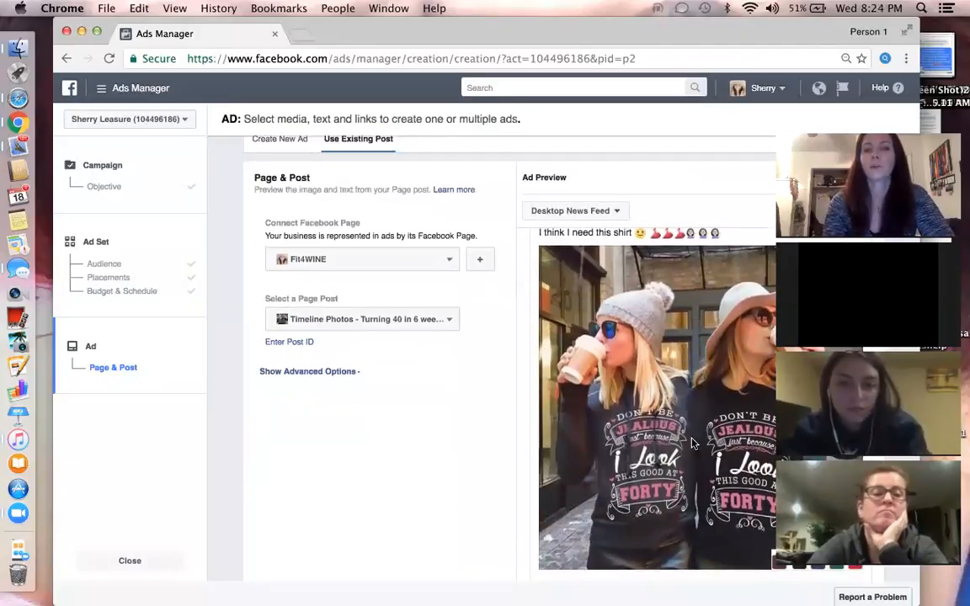
pyautogui.scroll(3, 637, 381)
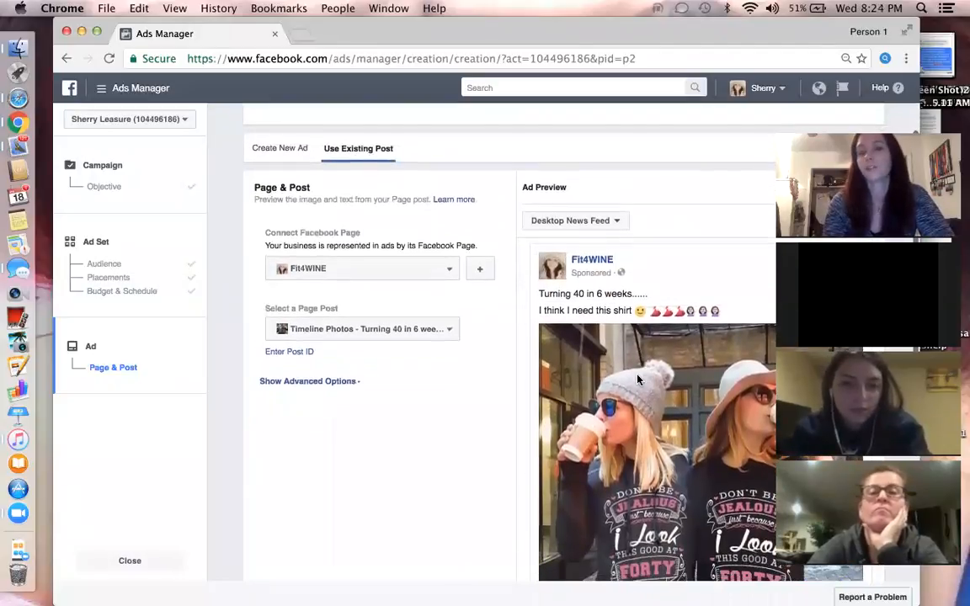
pyautogui.scroll(-1, 696, 423)
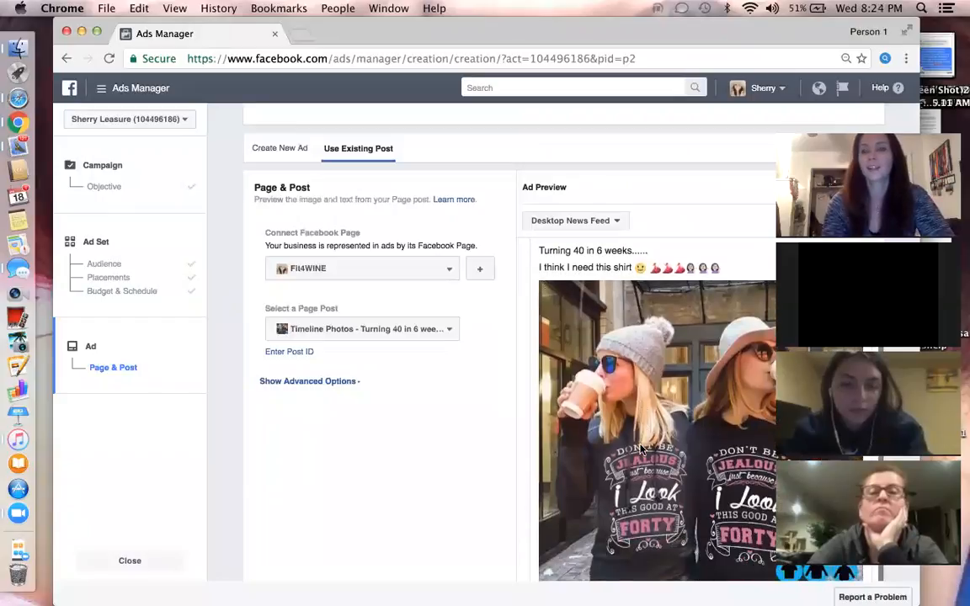
pyautogui.scroll(-1, 769, 470)
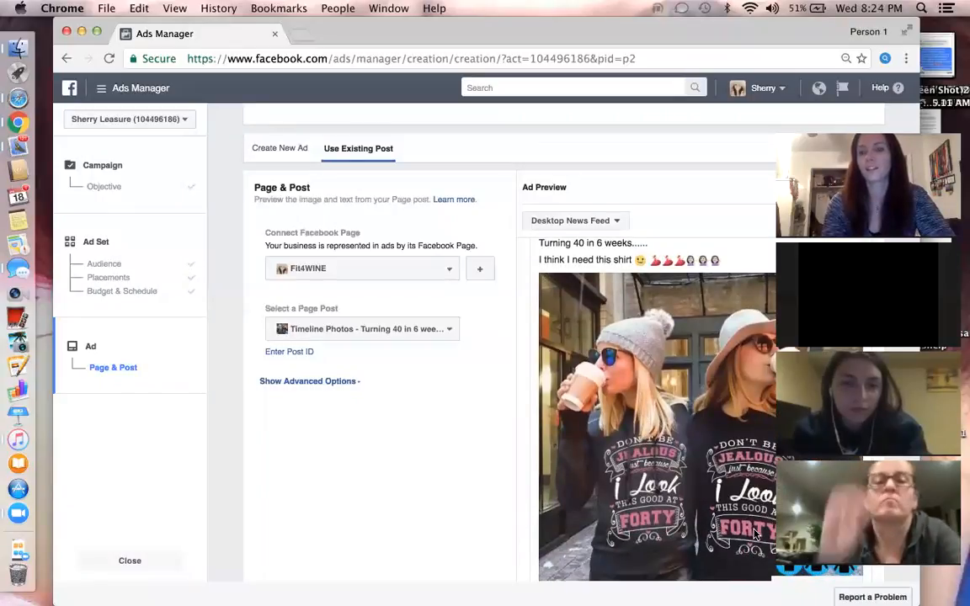
pyautogui.scroll(3, 665, 421)
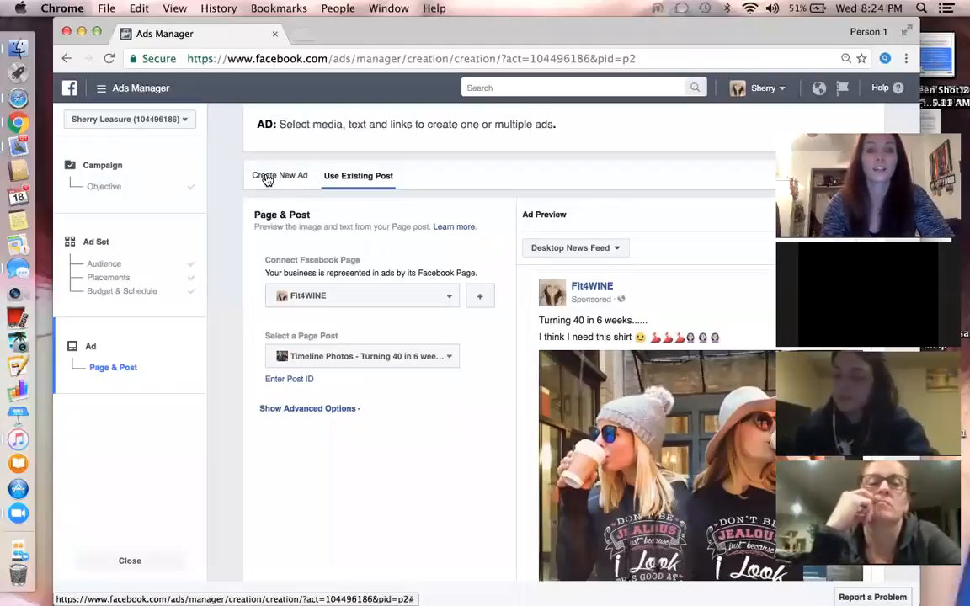
pyautogui.click(266, 179)
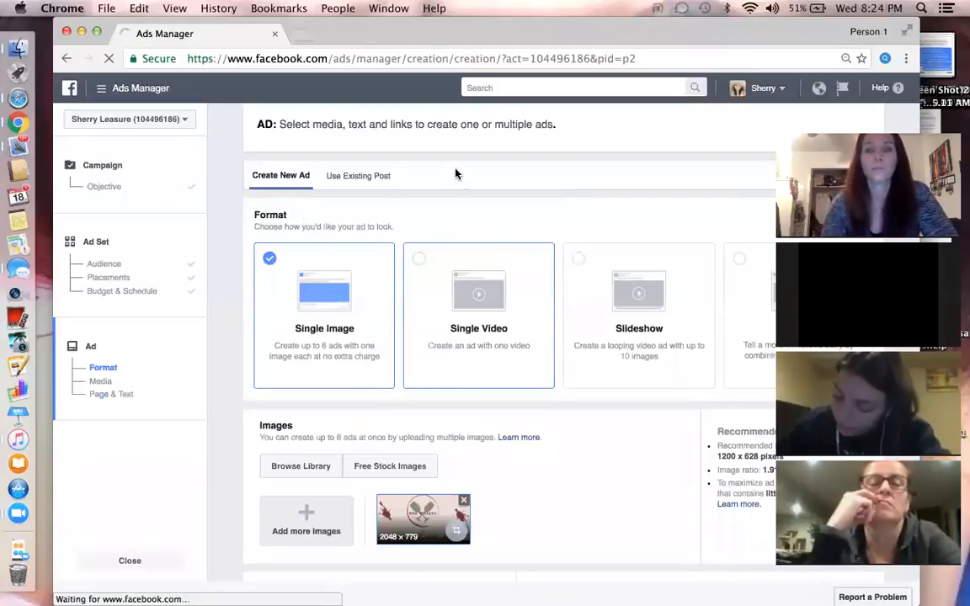
# - Remove the preselected Wine Warriors image from the new single-image ad
pyautogui.scroll(-2, 481, 229)
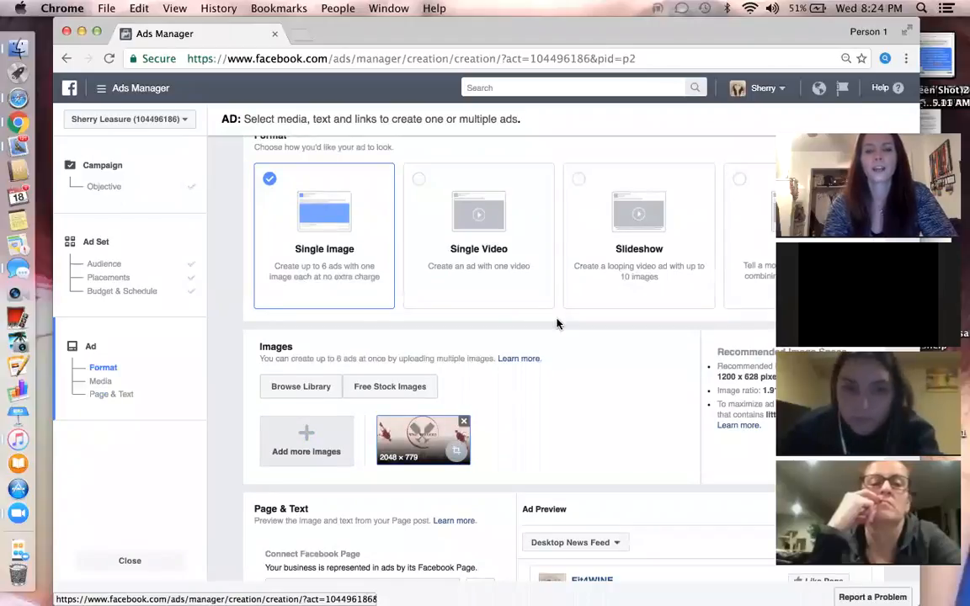
pyautogui.scroll(-5, 557, 323)
pyautogui.scroll(2, 467, 296)
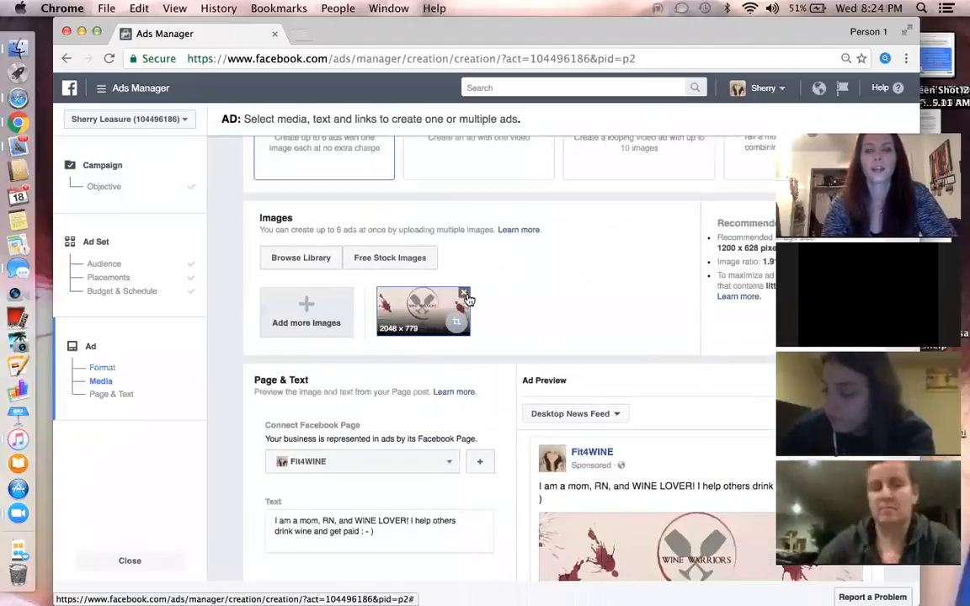
pyautogui.click(464, 294)
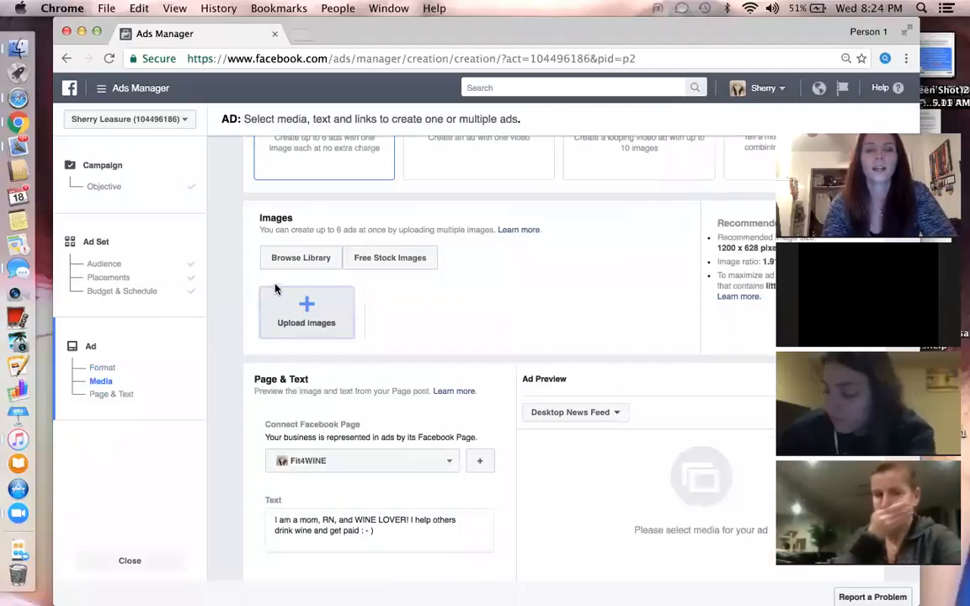
# - Add the 960 × 960 wine bottle photo from the image library to the ad
pyautogui.click(296, 260)
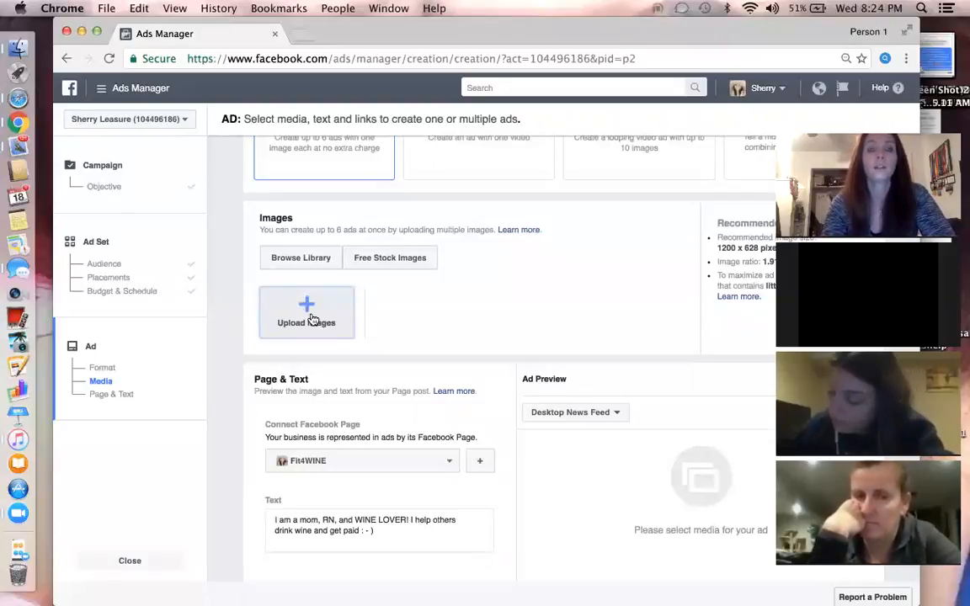
pyautogui.click(296, 260)
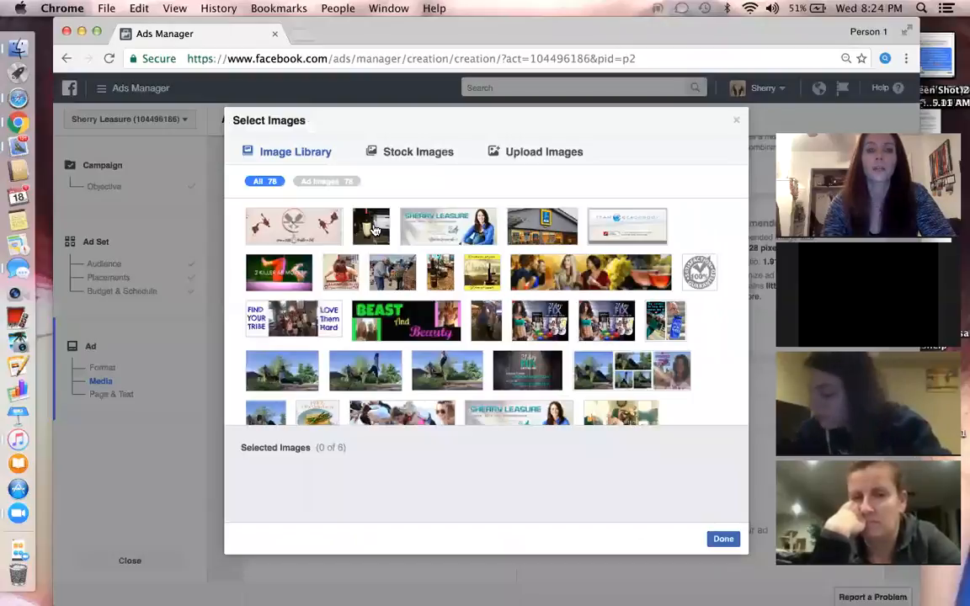
pyautogui.click(543, 379)
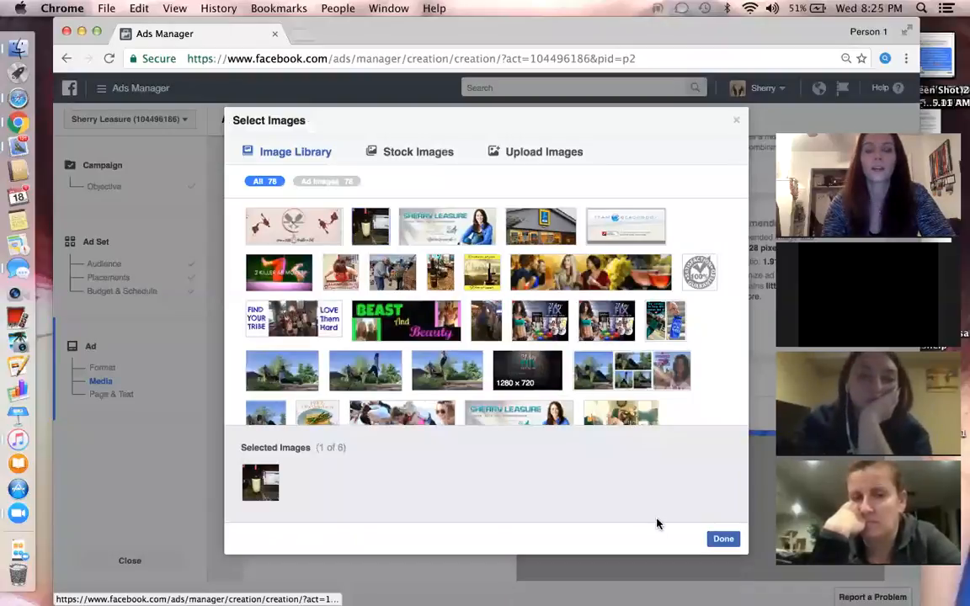
pyautogui.click(723, 539)
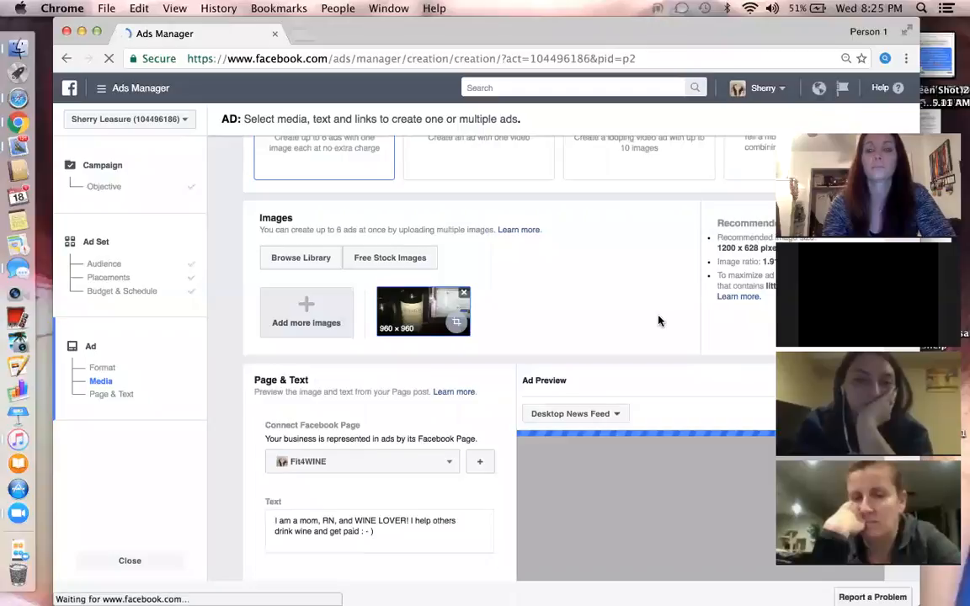
# - Examine the ad's Desktop News Feed preview with the wine bottle photo
pyautogui.scroll(-3, 659, 325)
pyautogui.scroll(-2, 659, 320)
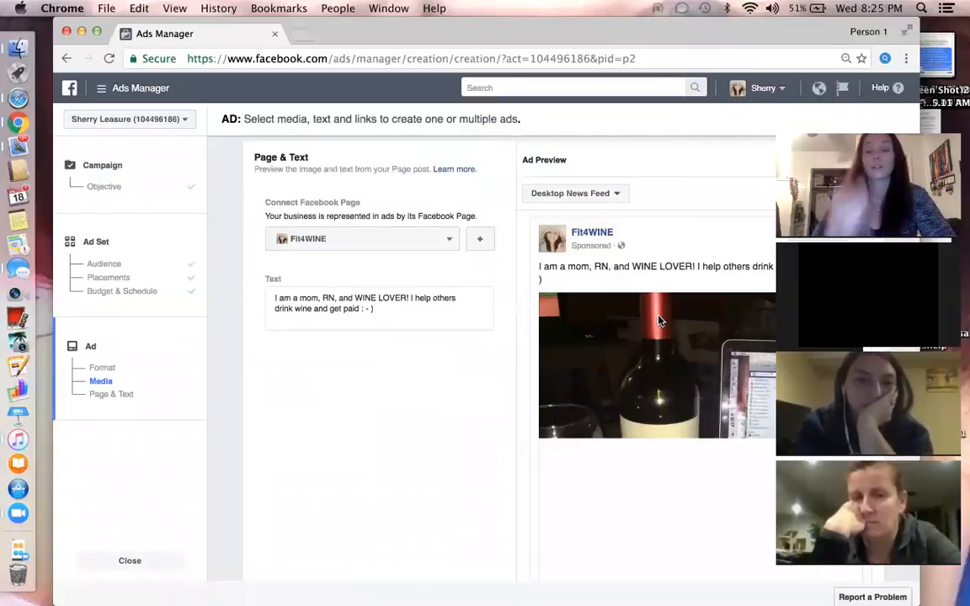
pyautogui.scroll(-2, 635, 316)
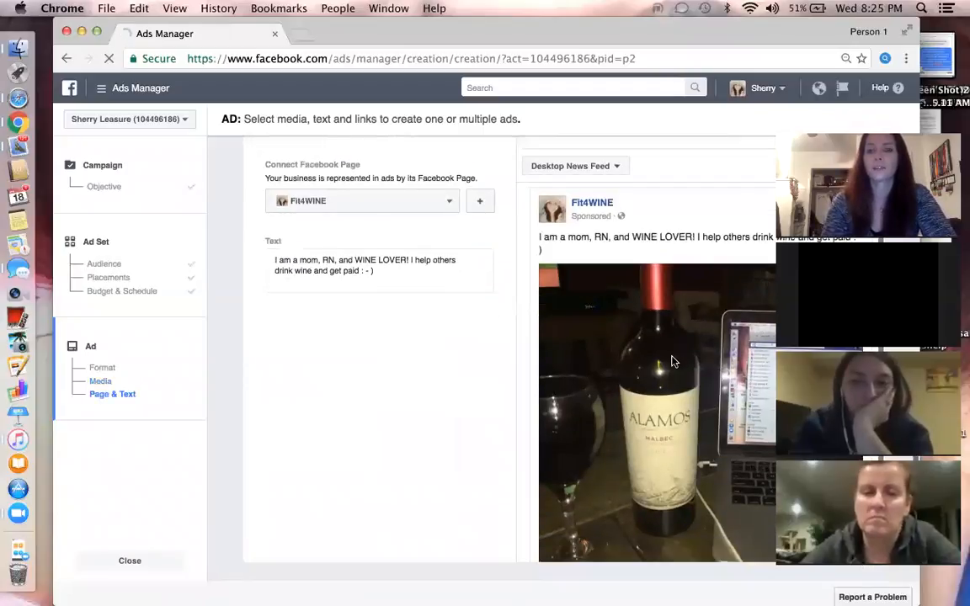
pyautogui.scroll(-3, 673, 361)
pyautogui.scroll(5, 673, 361)
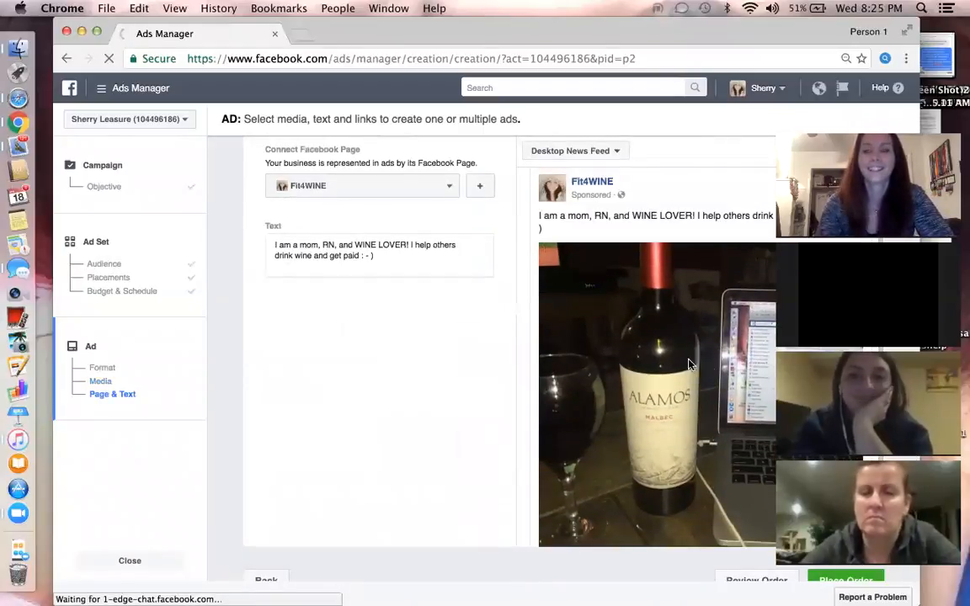
pyautogui.scroll(3, 701, 354)
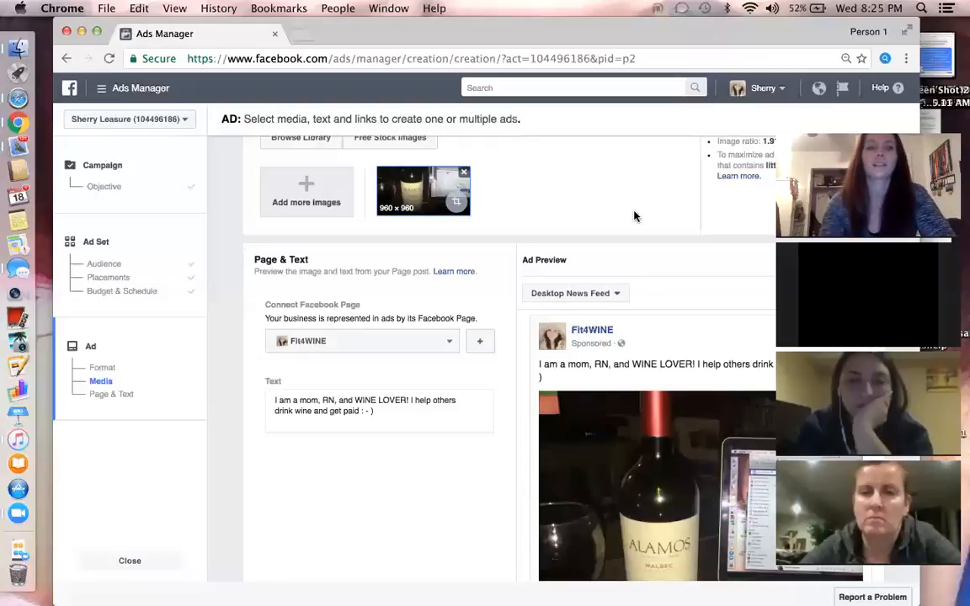
pyautogui.scroll(1, 596, 213)
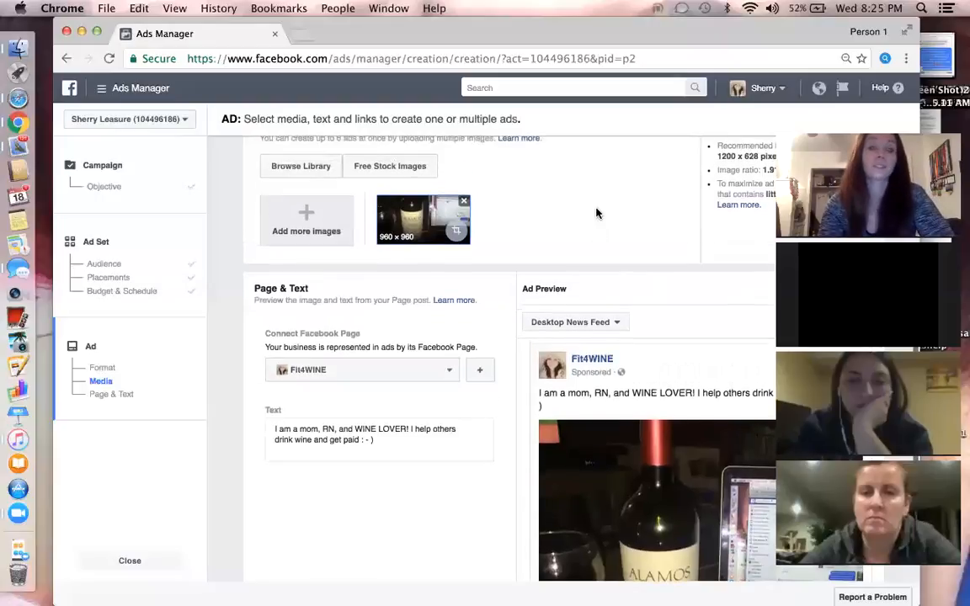
# - Check the available pages for the ad's connected Facebook page, keep Fit4WINE, and review the ad's images and text
pyautogui.click(452, 372)
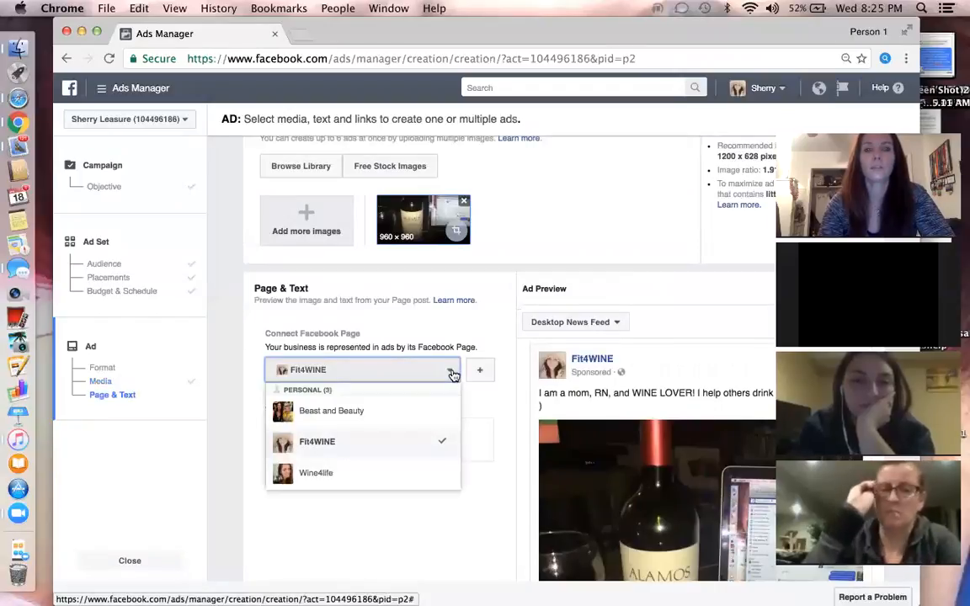
pyautogui.click(450, 372)
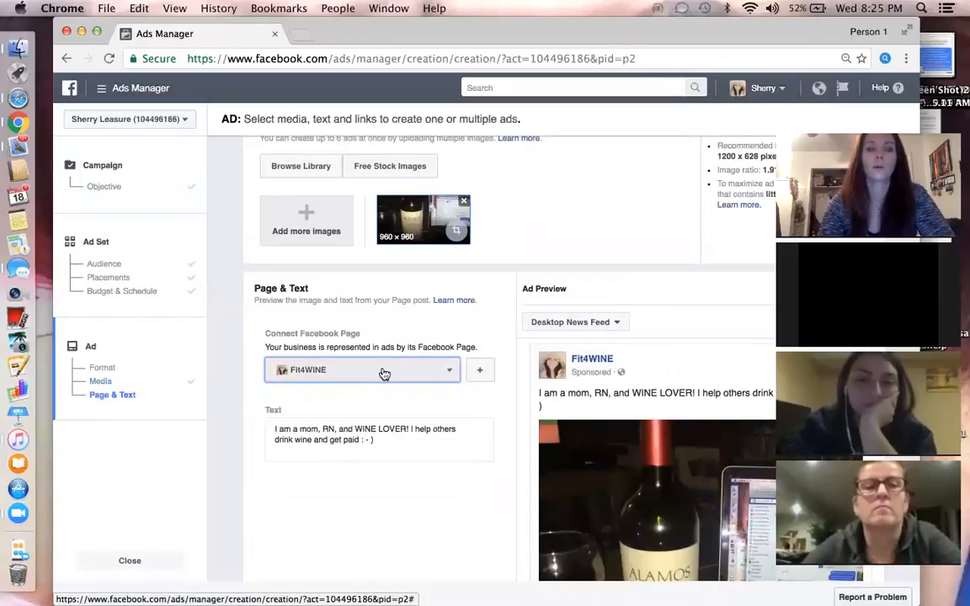
pyautogui.scroll(-1, 379, 379)
pyautogui.scroll(-1, 377, 376)
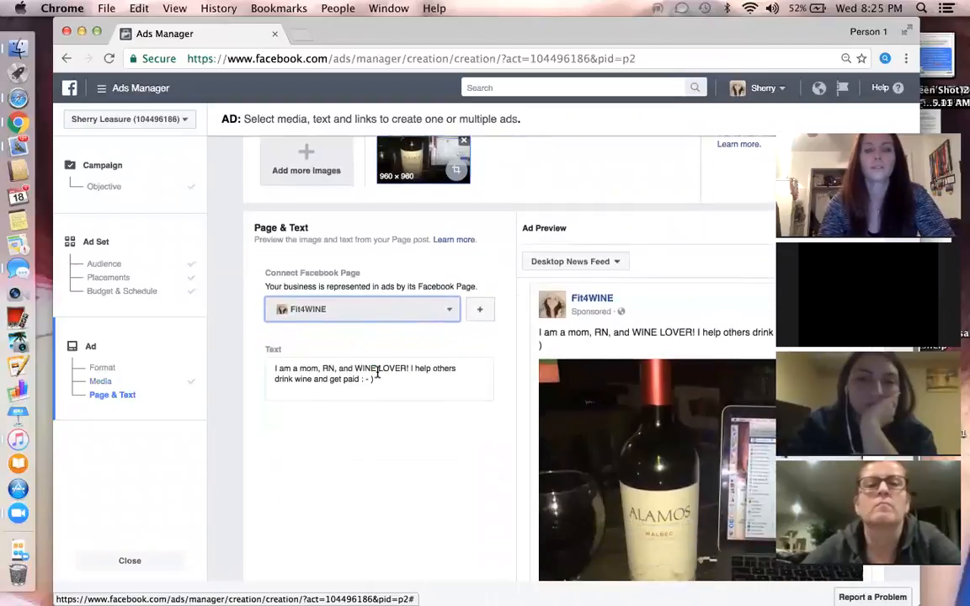
pyautogui.scroll(3, 439, 347)
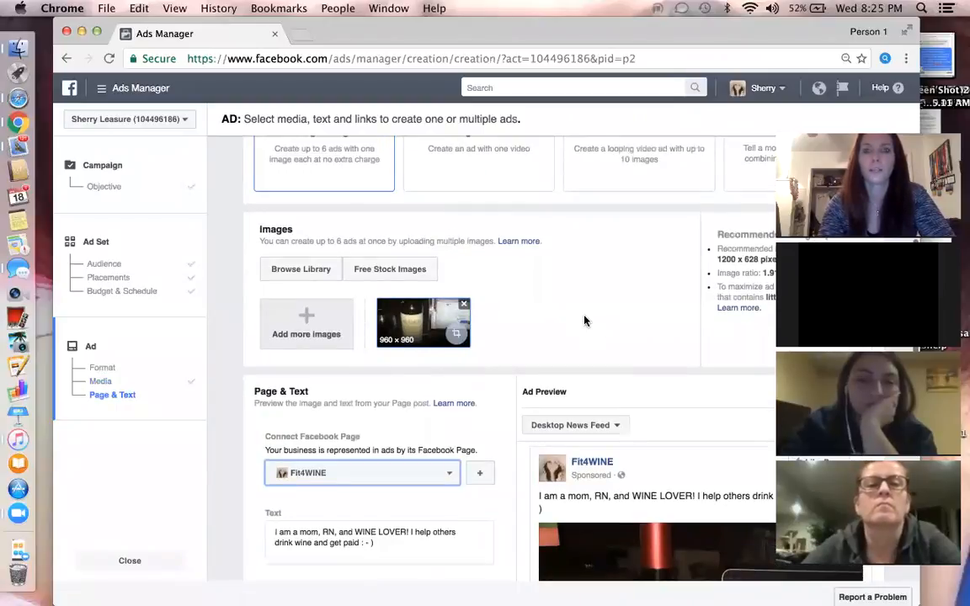
pyautogui.scroll(2, 585, 320)
pyautogui.scroll(-4, 585, 320)
pyautogui.scroll(-2, 585, 320)
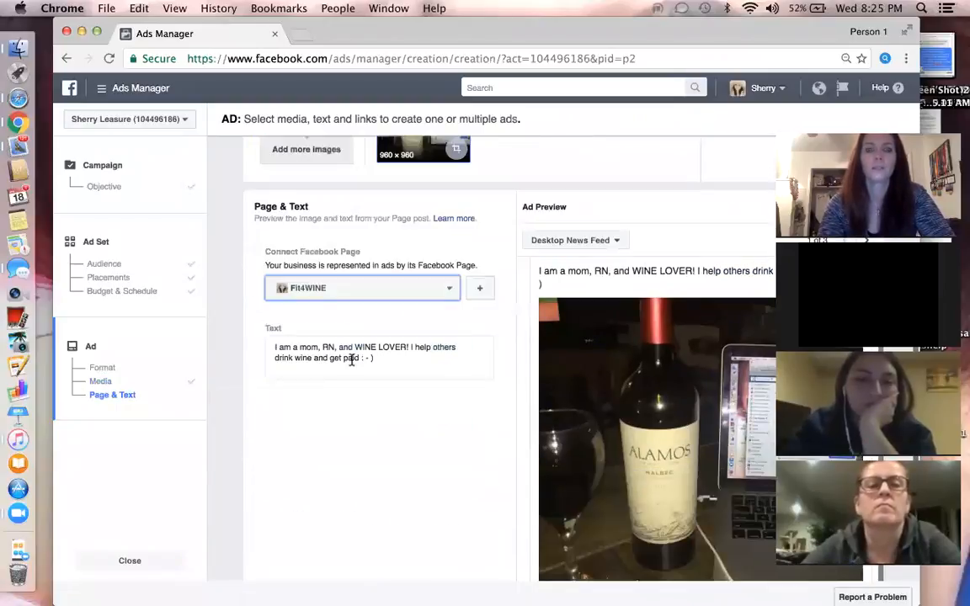
# - Clear the existing ad text and copy the ATTENTION WINE LOVERS note from the Notes app
pyautogui.moveTo(377, 357); pyautogui.dragTo(260, 346)
pyautogui.press('BackSpace')
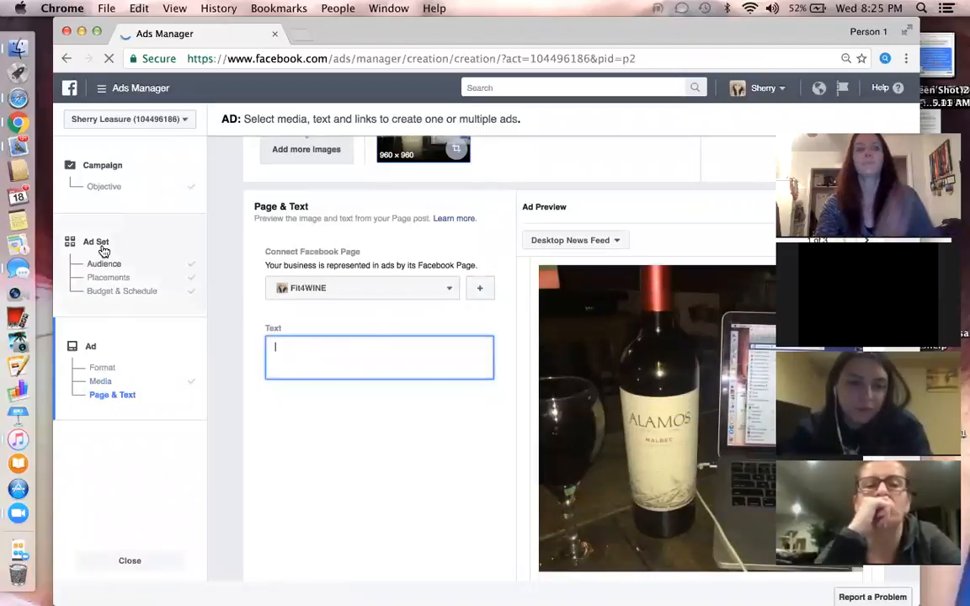
pyautogui.click(21, 221)
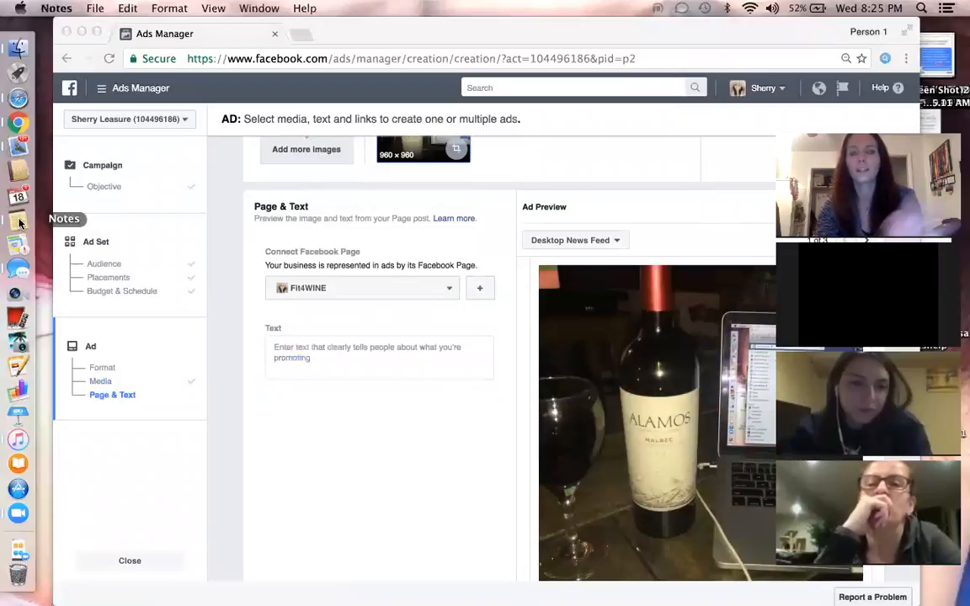
pyautogui.click(205, 76)
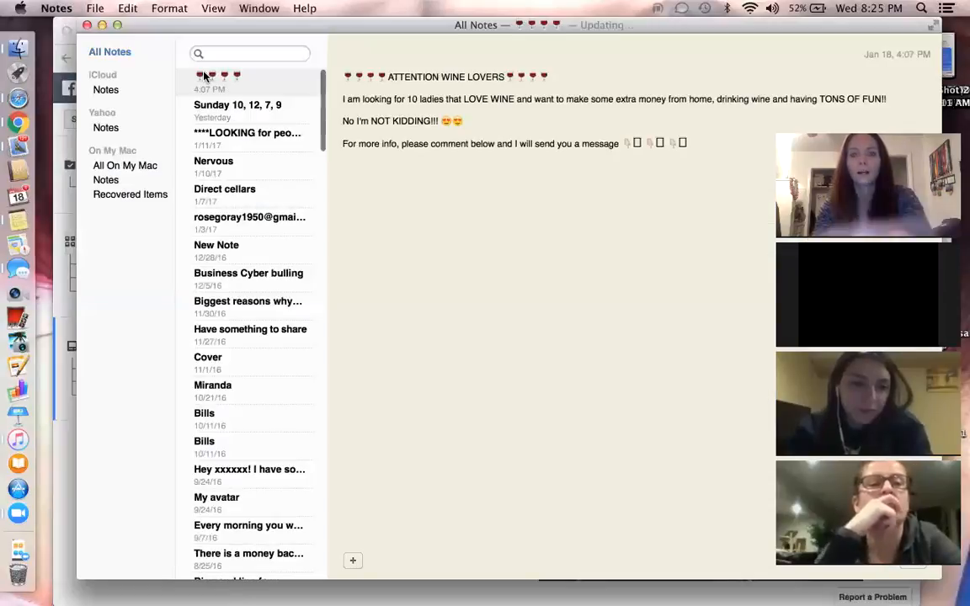
pyautogui.click(87, 25)
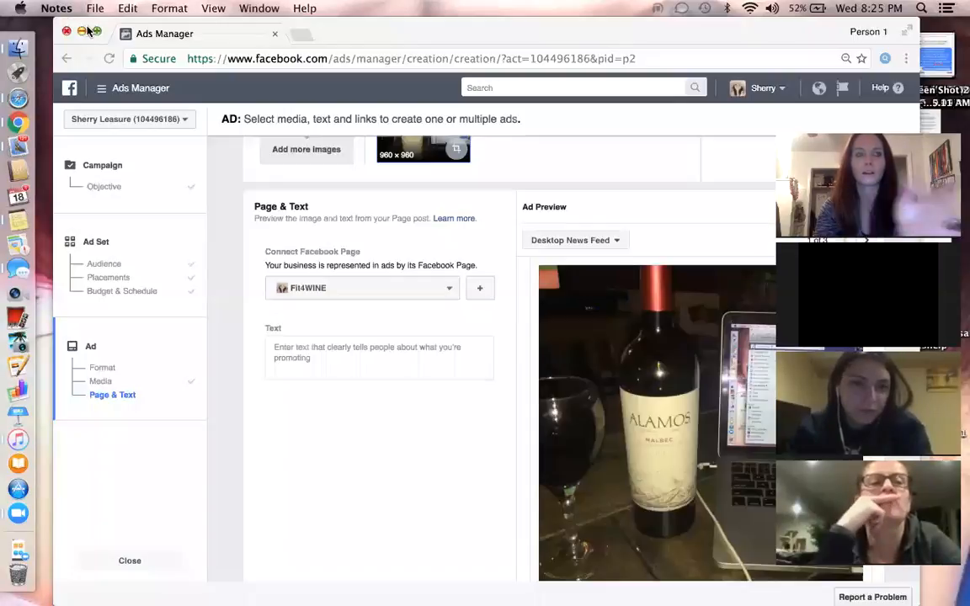
# - Paste the copied ATTENTION WINE LOVERS message as the ad's text in Ads Manager
pyautogui.click(384, 363)
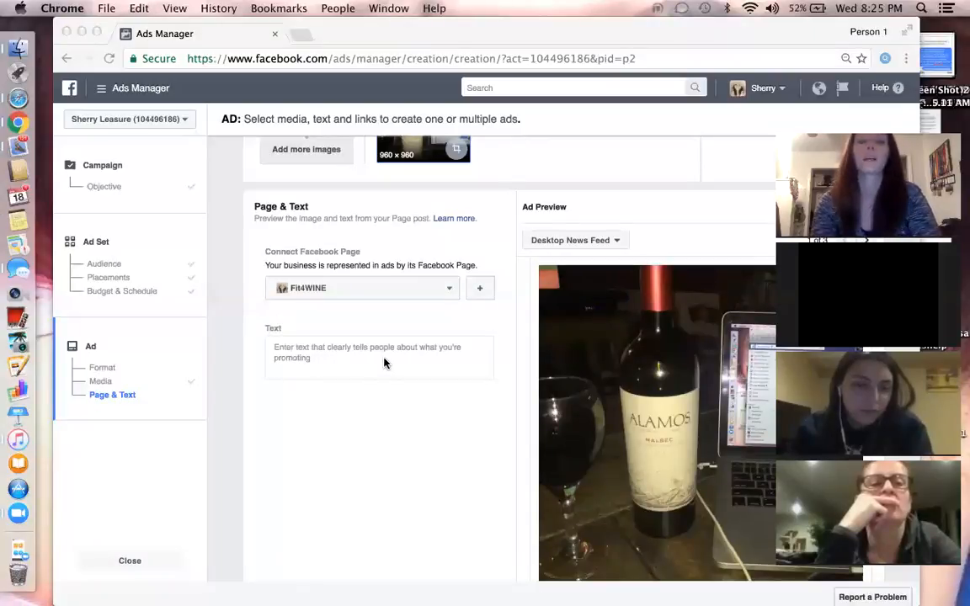
pyautogui.click(331, 357)
pyautogui.rightClick(314, 360)
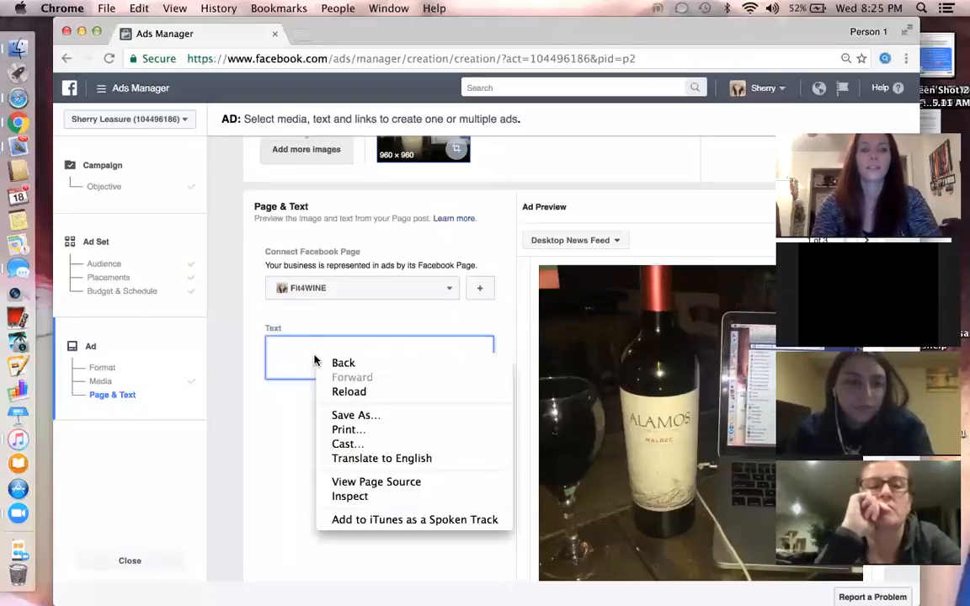
pyautogui.click(295, 348)
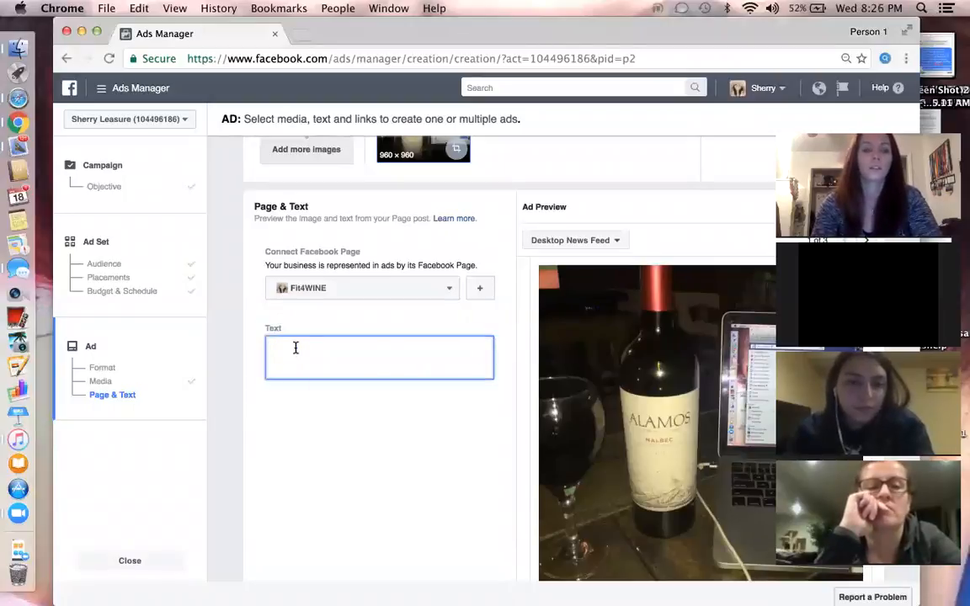
pyautogui.rightClick(296, 348)
pyautogui.click(325, 422)
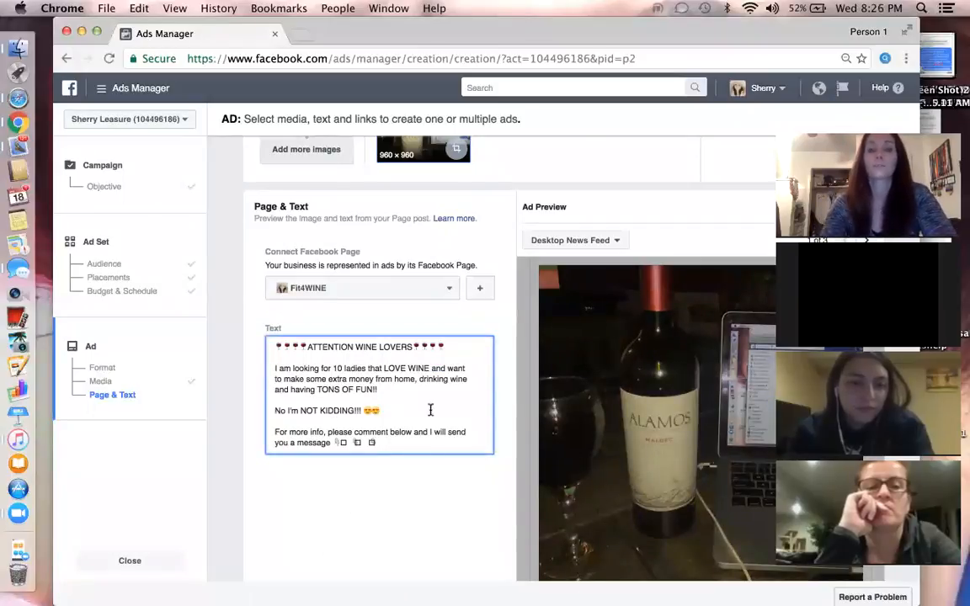
# - Examine the Desktop News Feed preview of the ad with the new wine lovers text
pyautogui.click(675, 249)
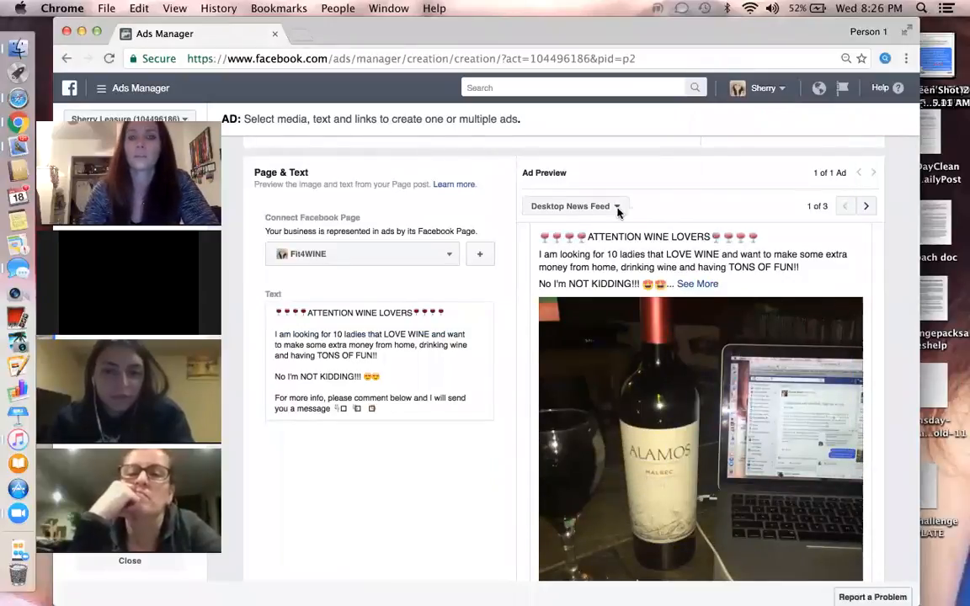
pyautogui.scroll(-3, 739, 330)
pyautogui.scroll(3, 739, 331)
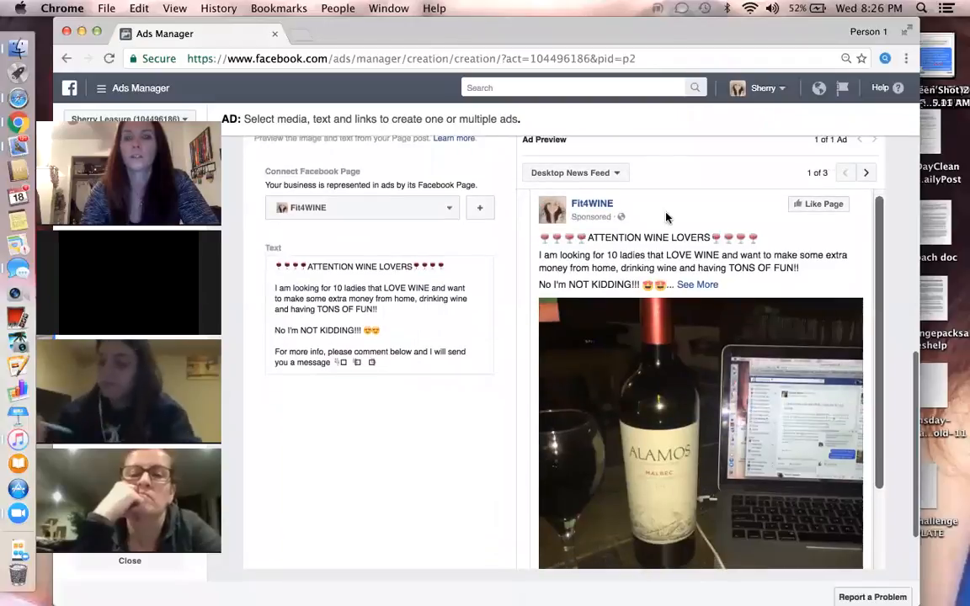
pyautogui.scroll(-2, 717, 272)
pyautogui.scroll(3, 717, 272)
pyautogui.scroll(-3, 716, 272)
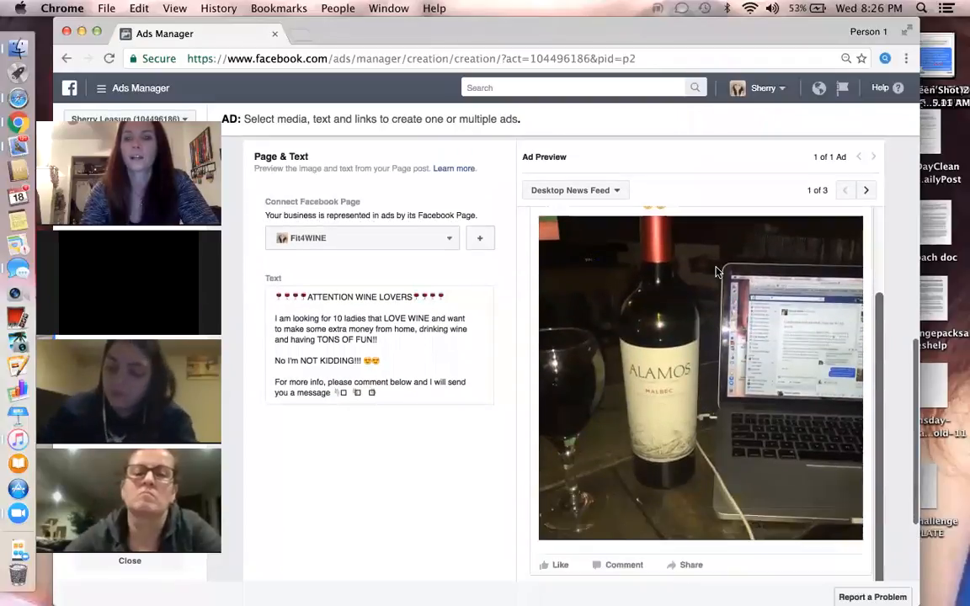
pyautogui.scroll(2, 714, 272)
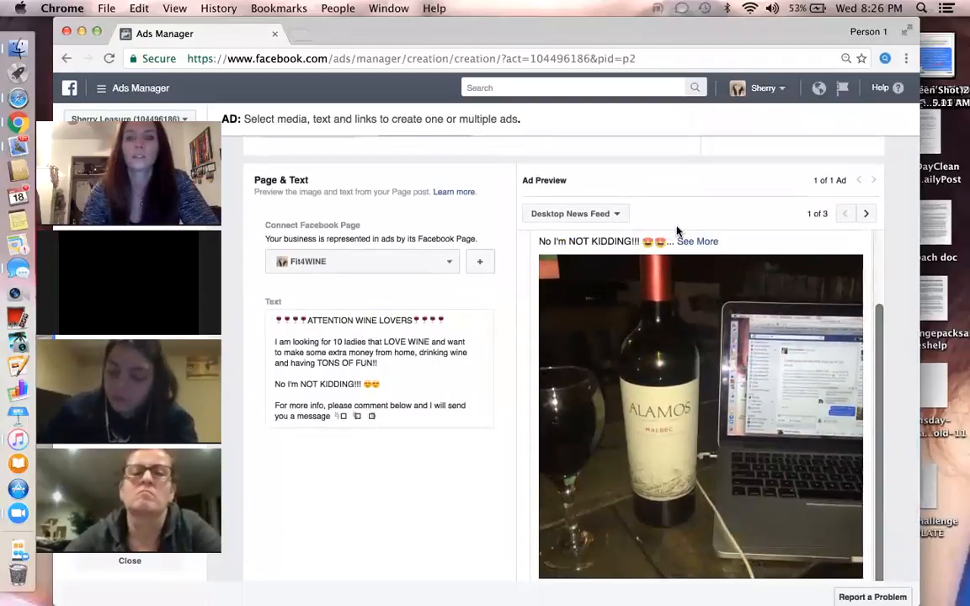
pyautogui.scroll(2, 678, 234)
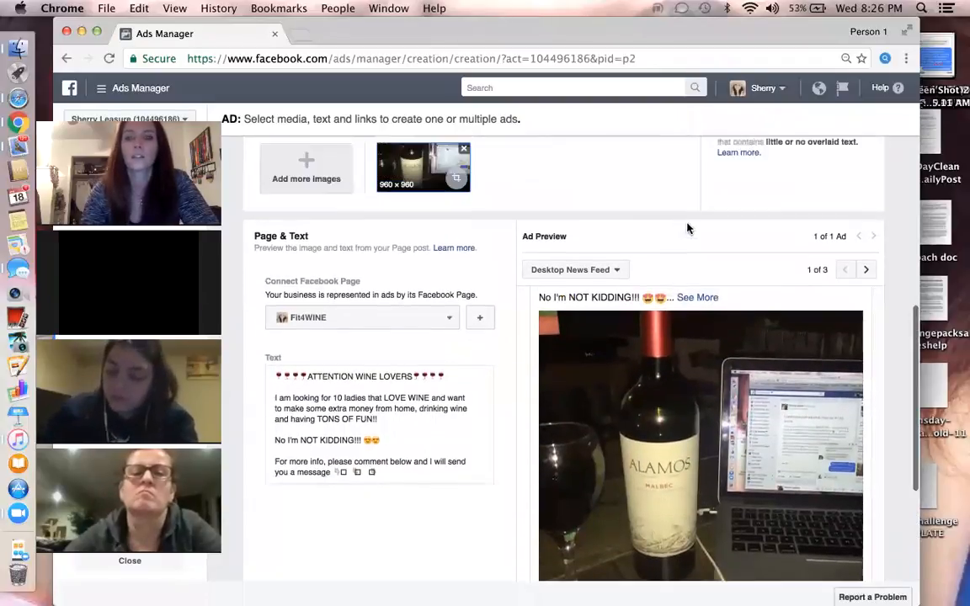
# - Switch the ad preview to Mobile News Feed and examine the ad's text, photo and reaction bar
pyautogui.click(616, 270)
pyautogui.click(629, 346)
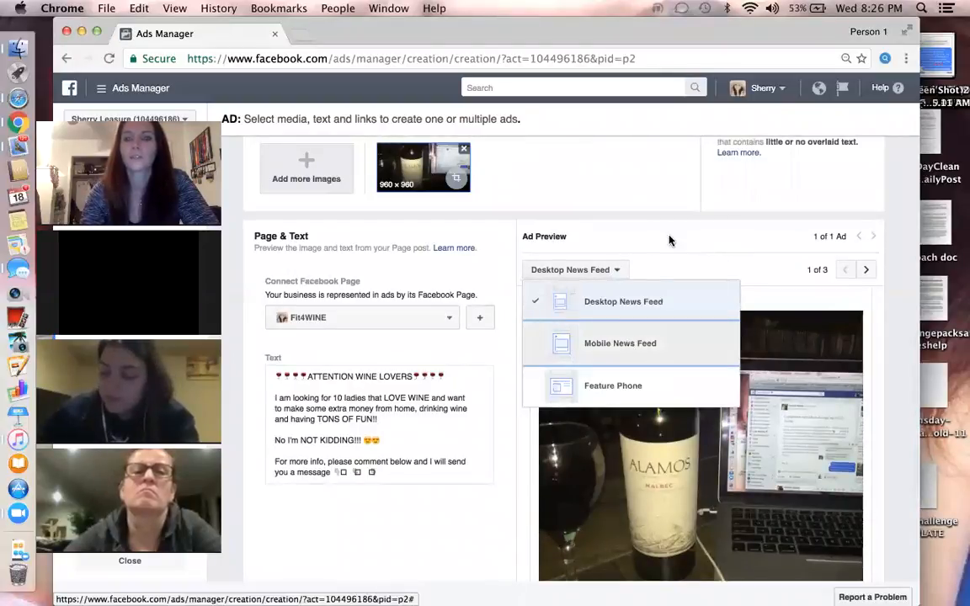
pyautogui.scroll(-2, 759, 397)
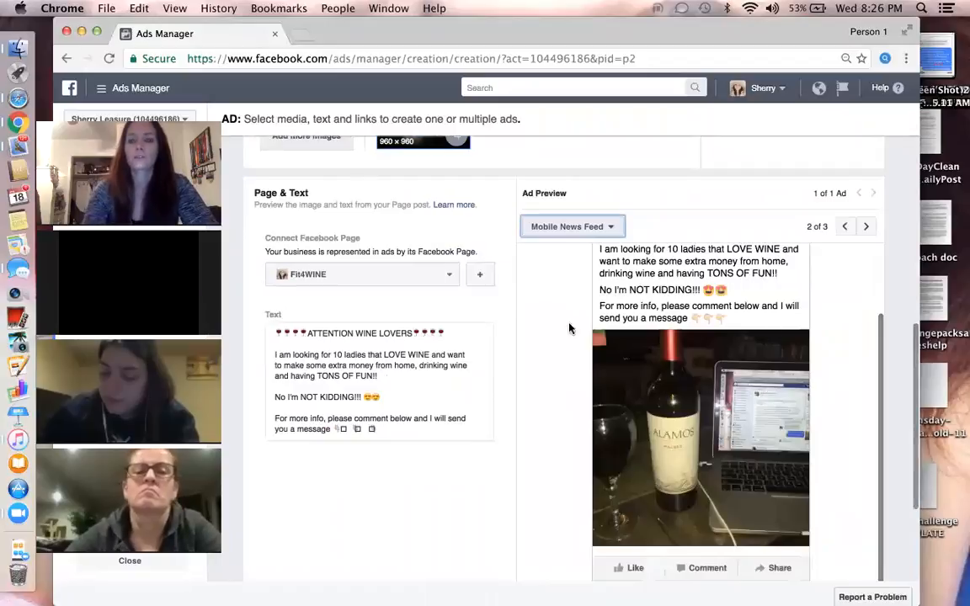
pyautogui.scroll(3, 554, 339)
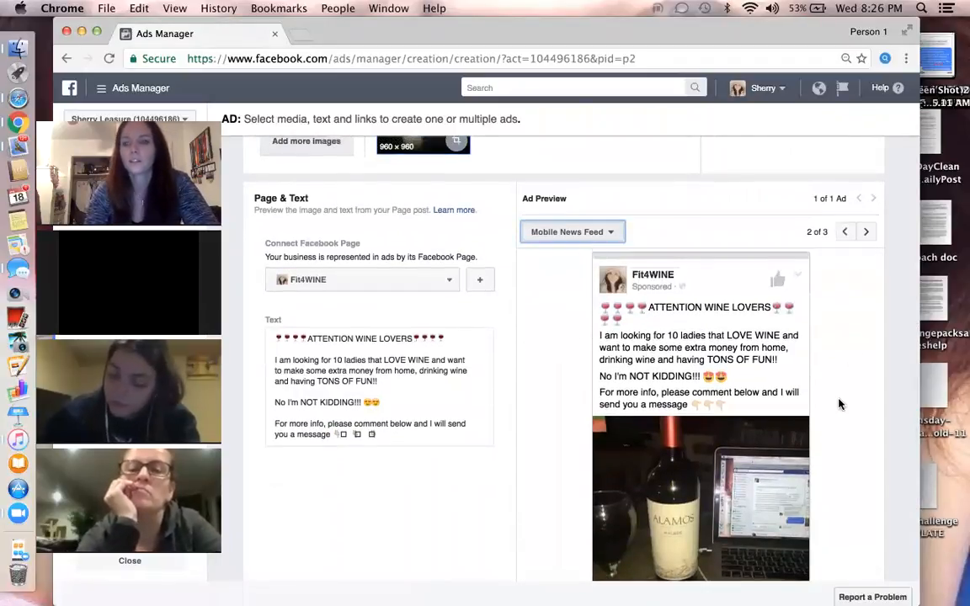
pyautogui.scroll(-3, 839, 405)
pyautogui.scroll(-2, 837, 359)
pyautogui.scroll(3, 836, 359)
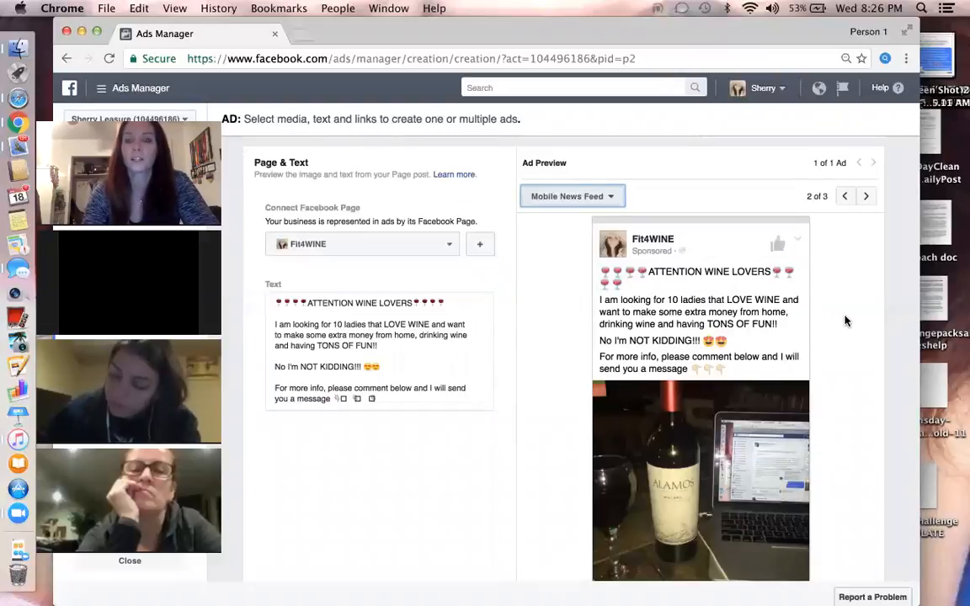
pyautogui.scroll(-2, 848, 321)
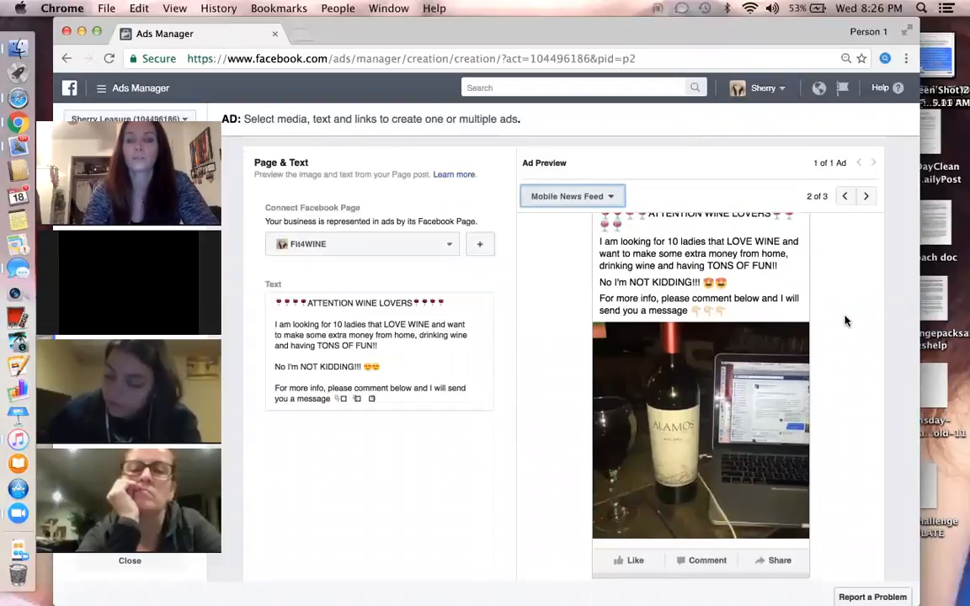
pyautogui.scroll(-2, 845, 320)
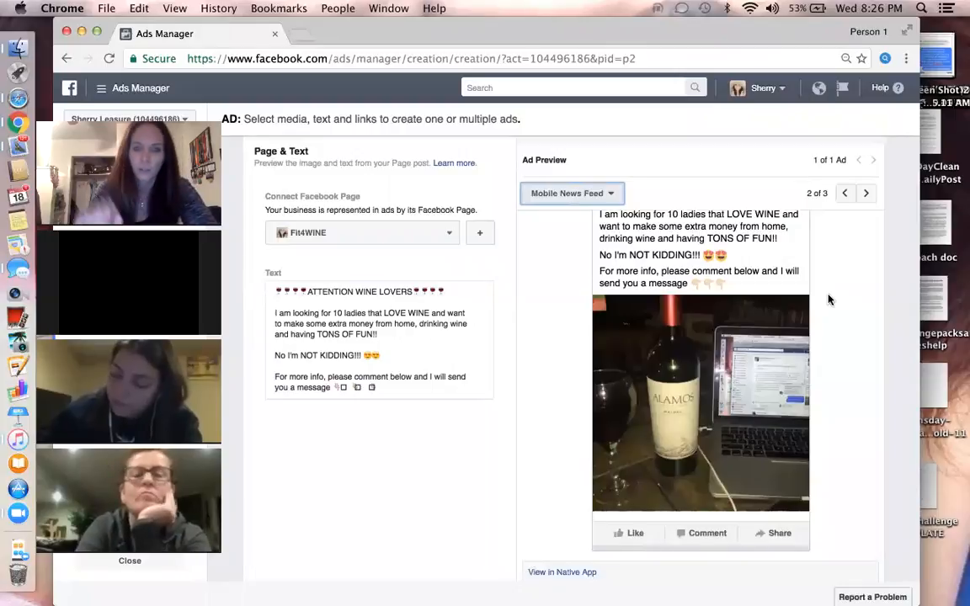
pyautogui.scroll(-1, 850, 312)
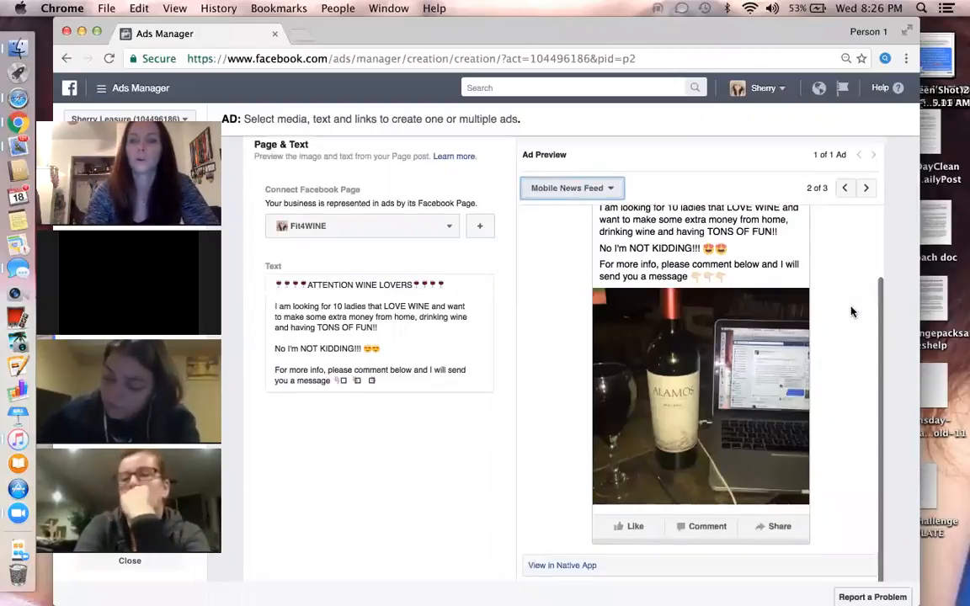
pyautogui.scroll(-3, 851, 311)
pyautogui.scroll(3, 850, 312)
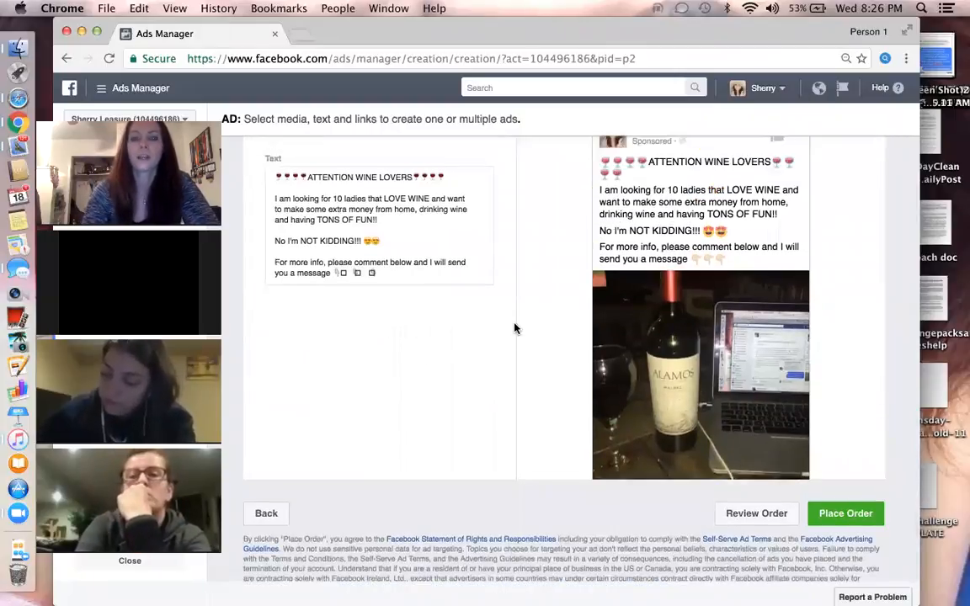
# - Review the whole ad setup, from the format and image through the text and preview to the order options
pyautogui.scroll(10, 515, 328)
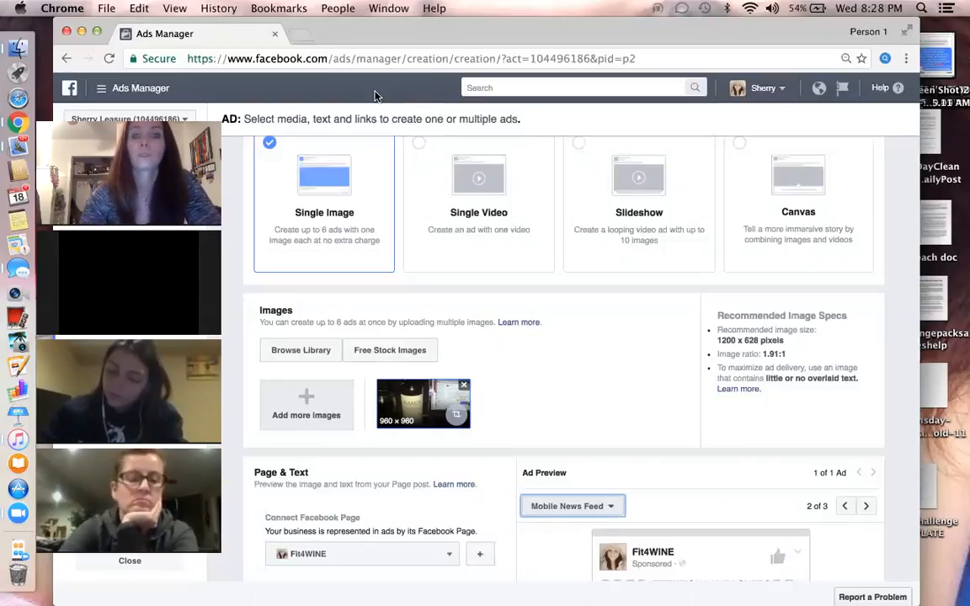
pyautogui.scroll(-1, 594, 326)
pyautogui.scroll(-10, 594, 326)
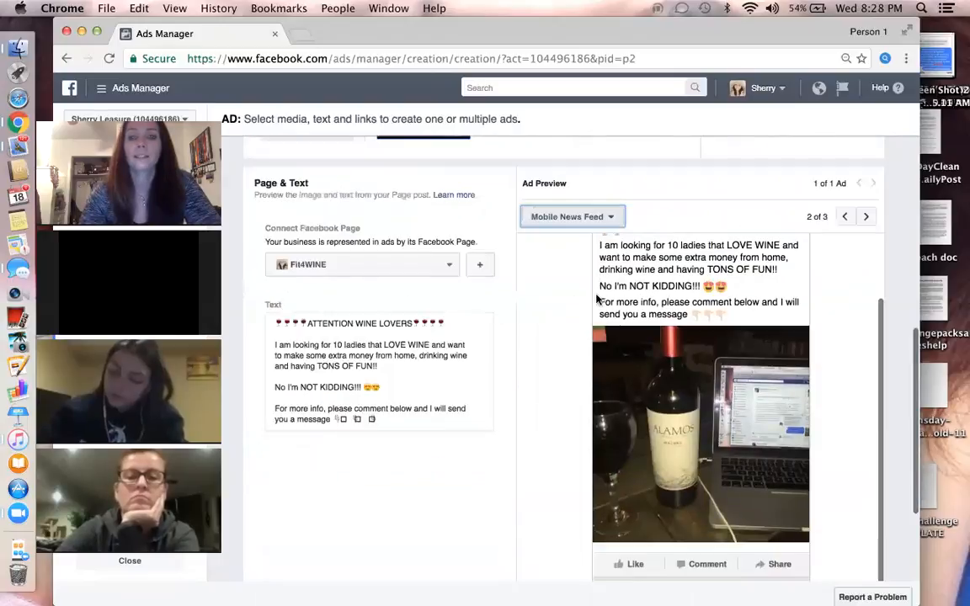
pyautogui.scroll(-3, 687, 336)
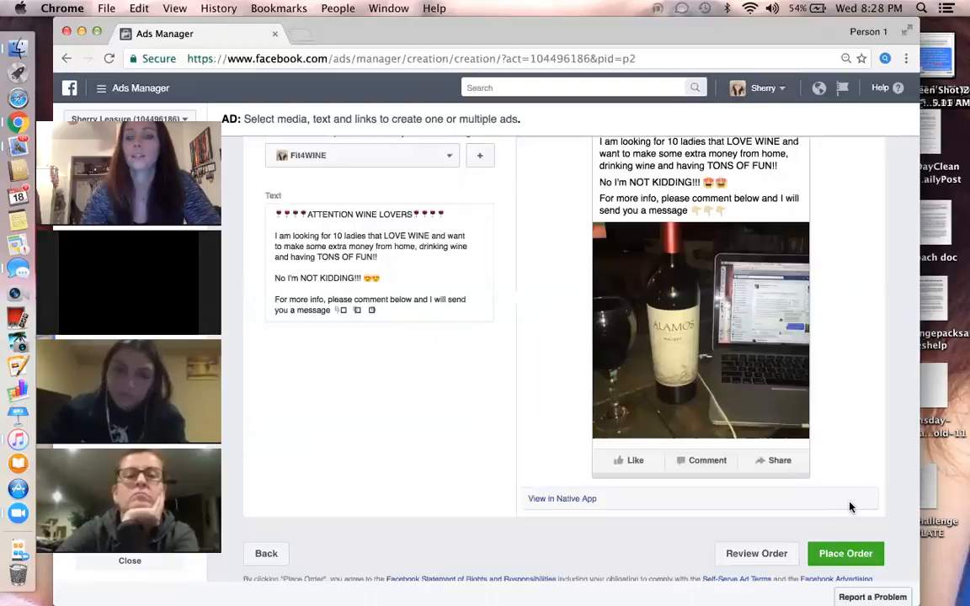
pyautogui.scroll(-2, 849, 505)
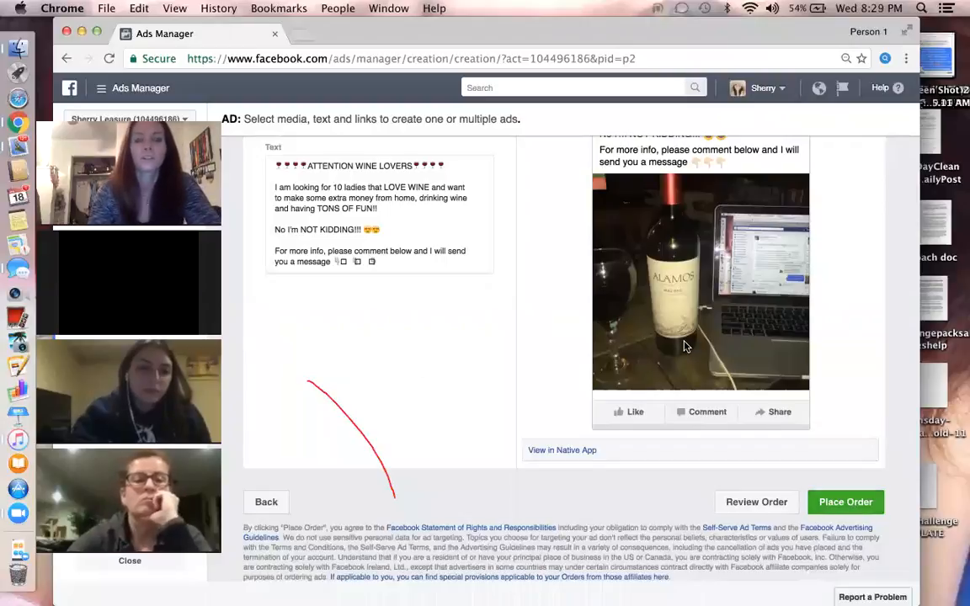
pyautogui.scroll(5, 615, 306)
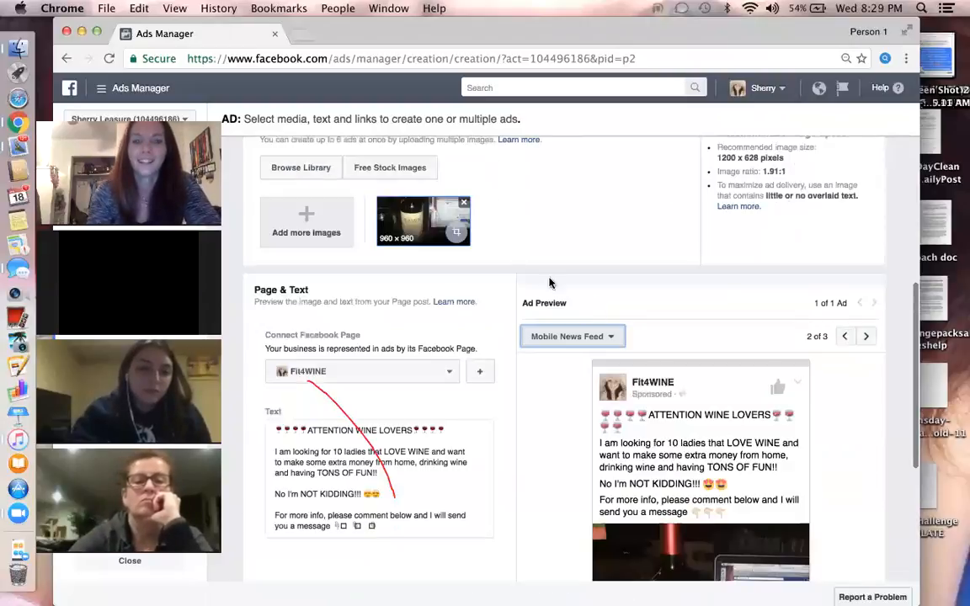
pyautogui.scroll(1, 550, 282)
pyautogui.scroll(4, 673, 244)
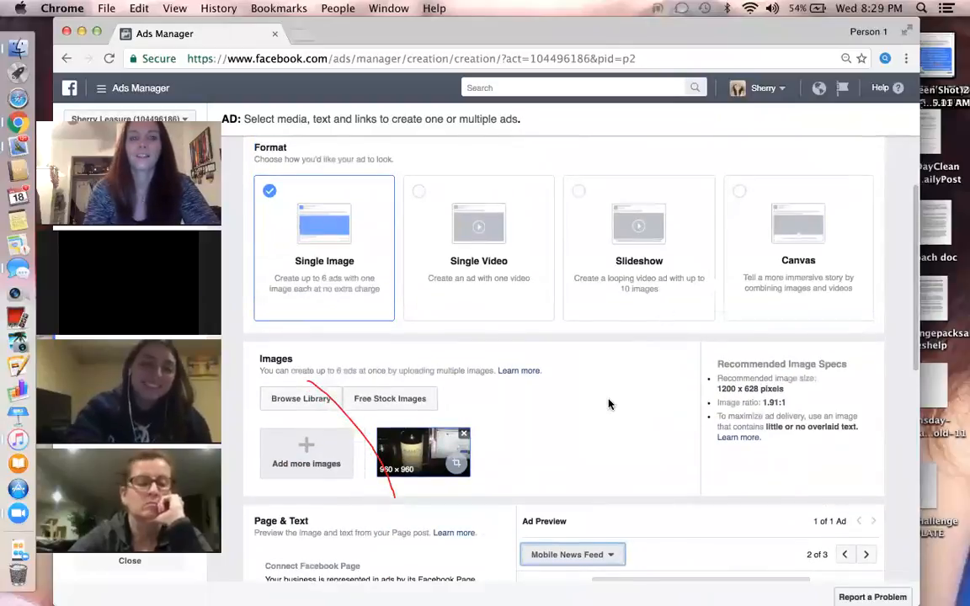
pyautogui.scroll(-2, 608, 402)
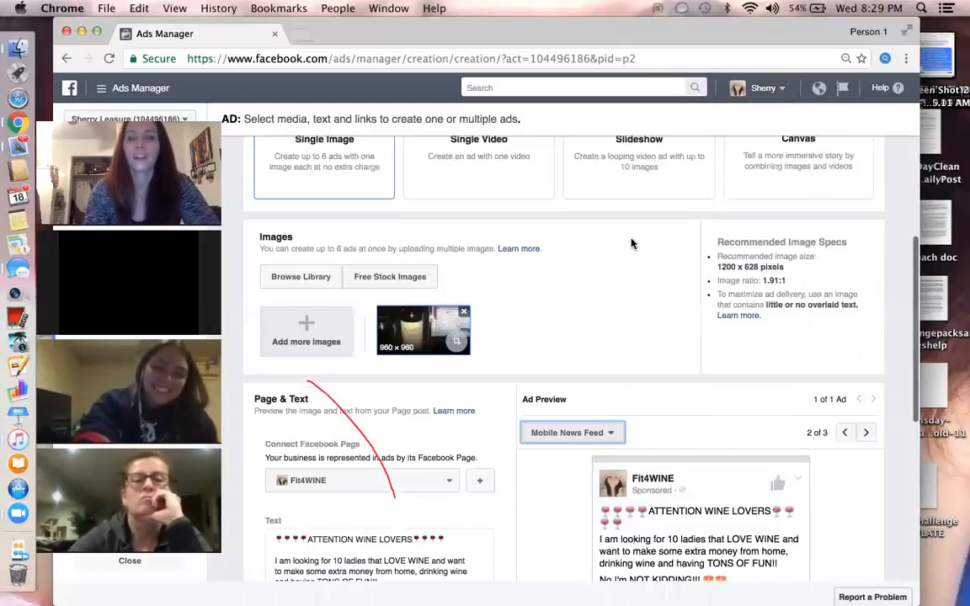
pyautogui.scroll(-3, 633, 242)
pyautogui.scroll(-4, 541, 455)
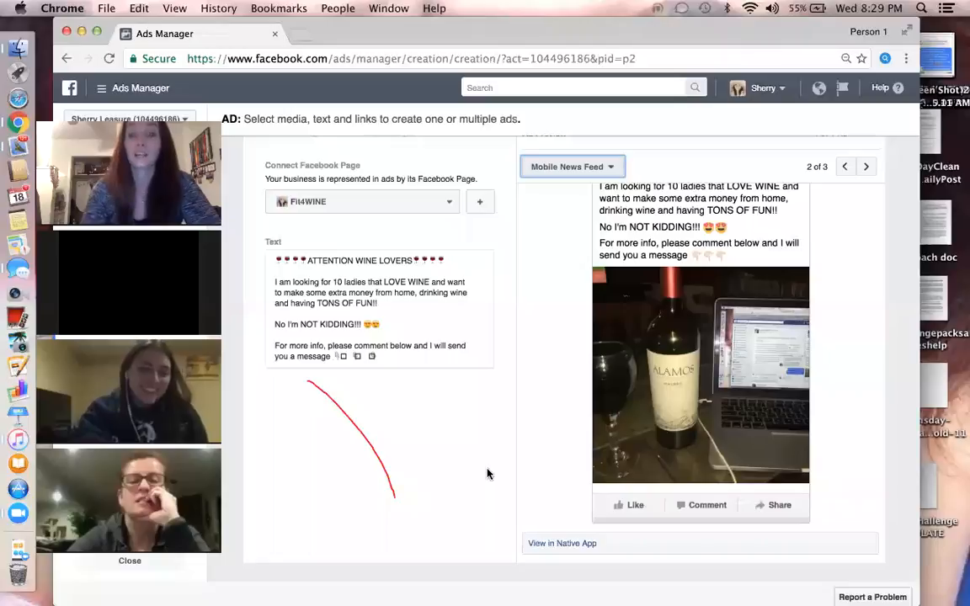
pyautogui.scroll(3, 581, 235)
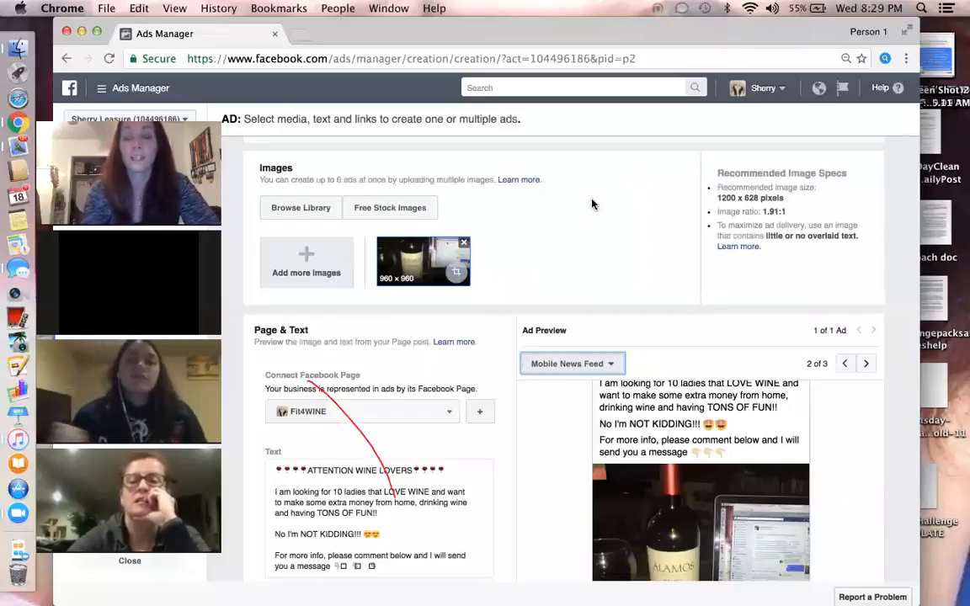
pyautogui.scroll(1, 592, 204)
pyautogui.scroll(2, 592, 203)
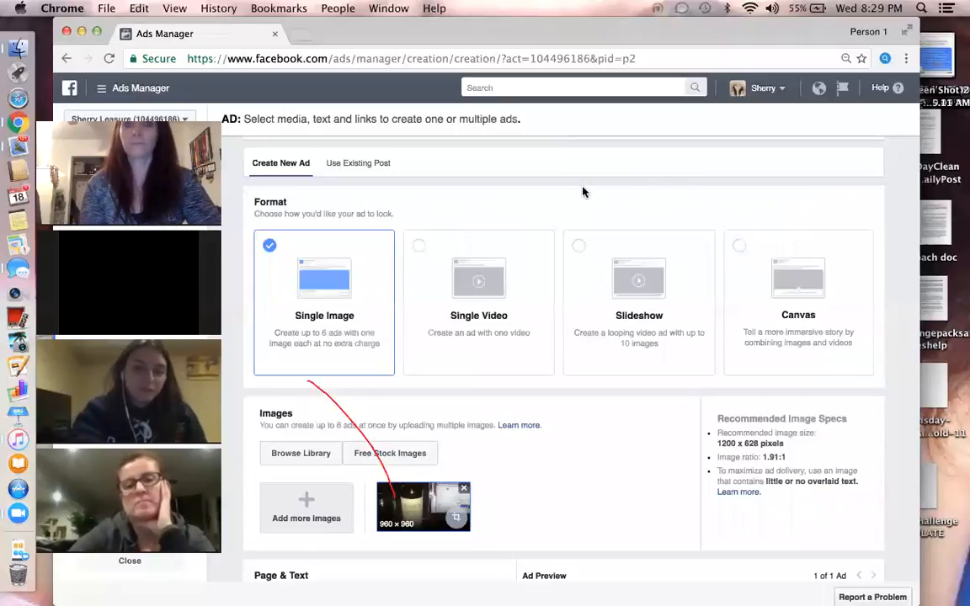
pyautogui.scroll(-1, 594, 194)
pyautogui.scroll(-2, 600, 198)
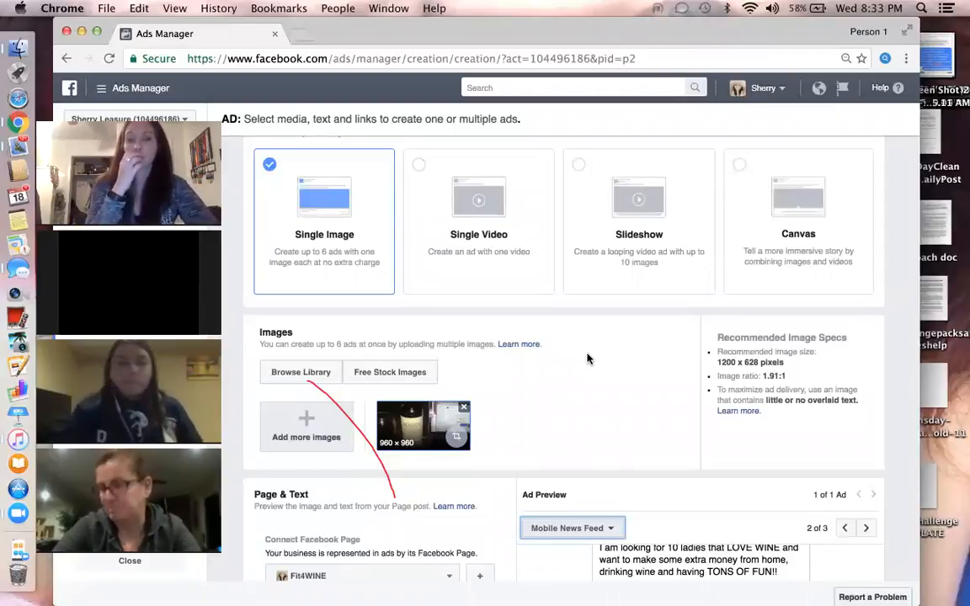
pyautogui.scroll(-5, 461, 379)
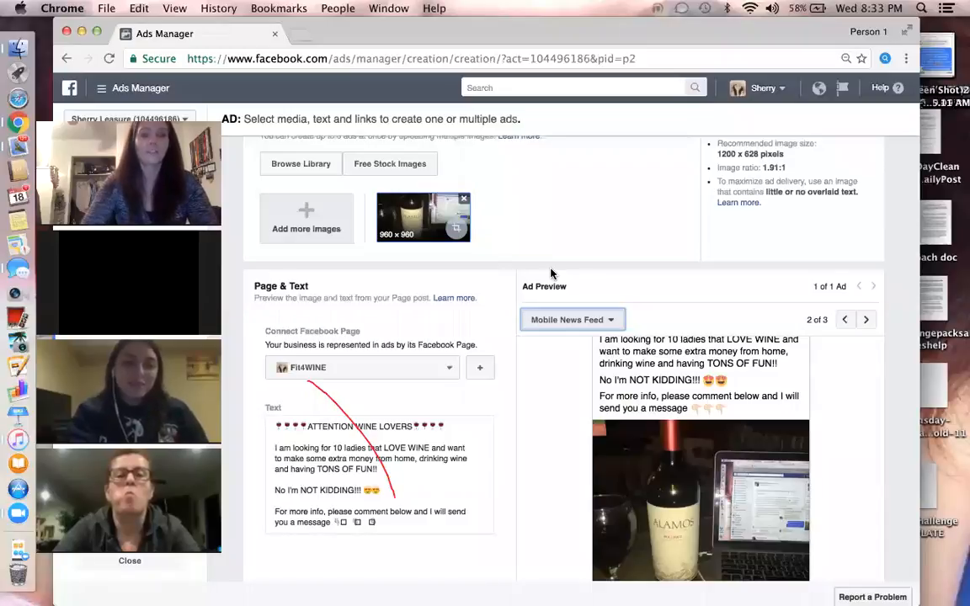
# - Leave the ad creation, accepting that the changes are saved, and look over the account's campaign list in Ads Manager
pyautogui.scroll(5, 600, 152)
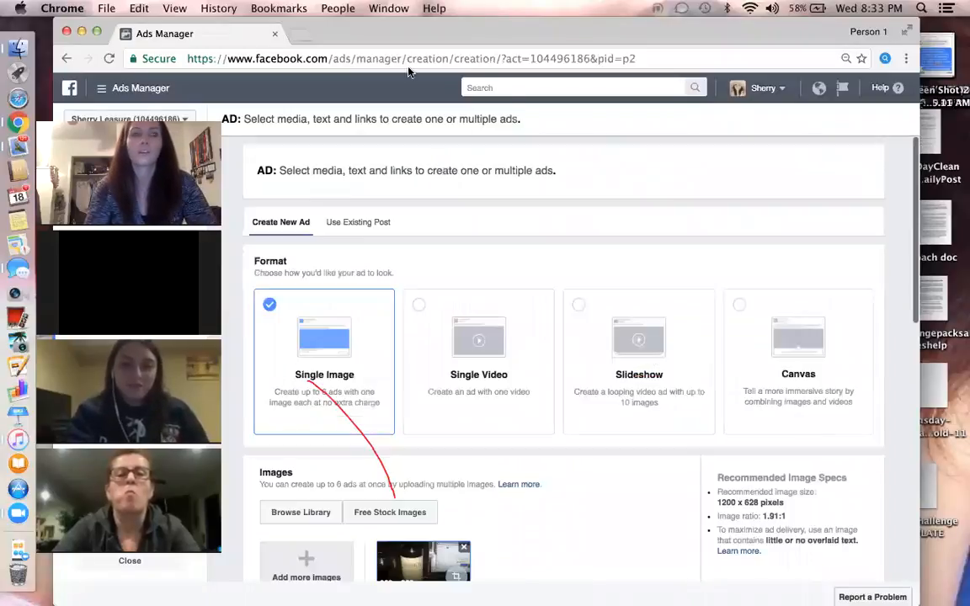
pyautogui.click(135, 88)
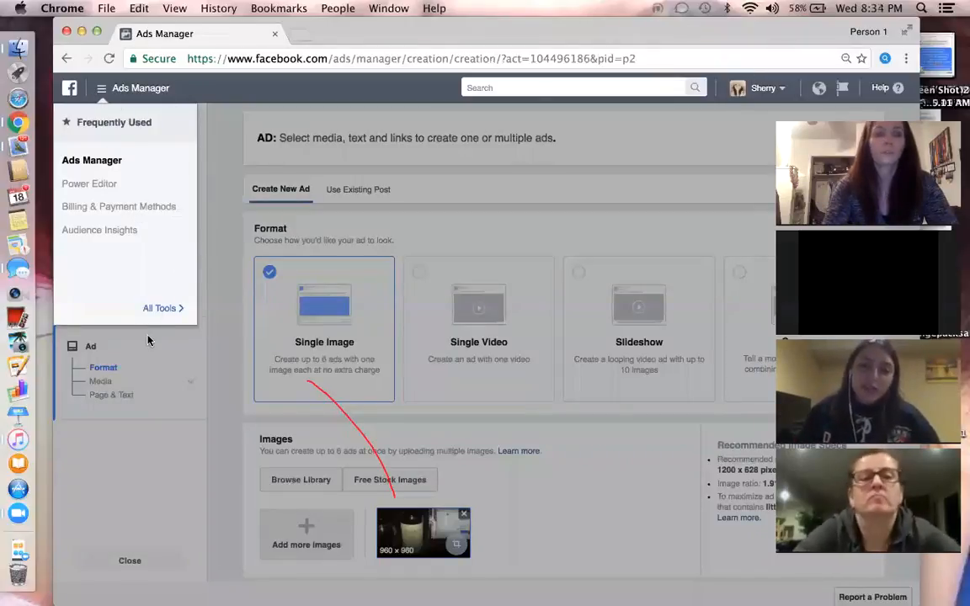
pyautogui.click(145, 355)
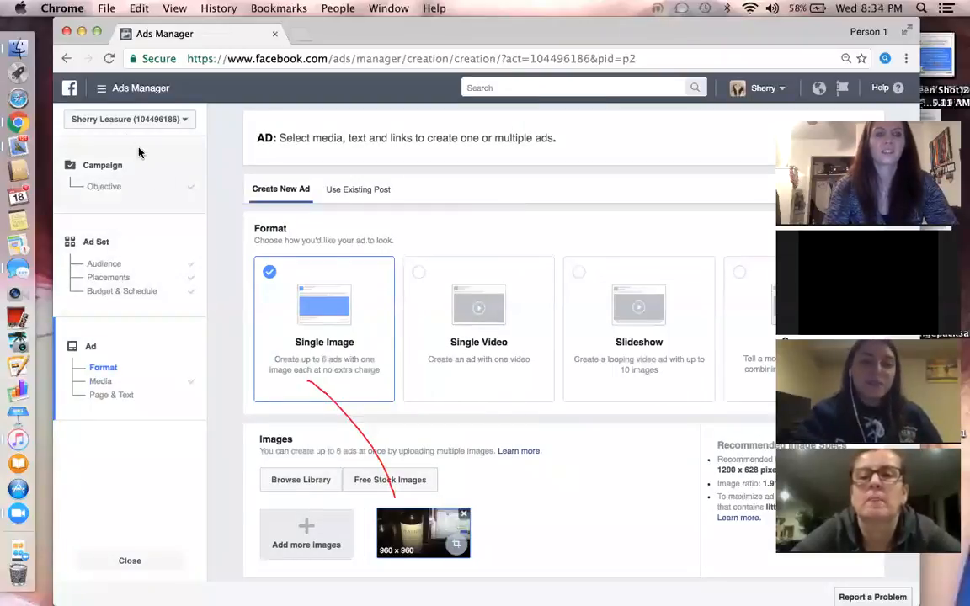
pyautogui.click(101, 90)
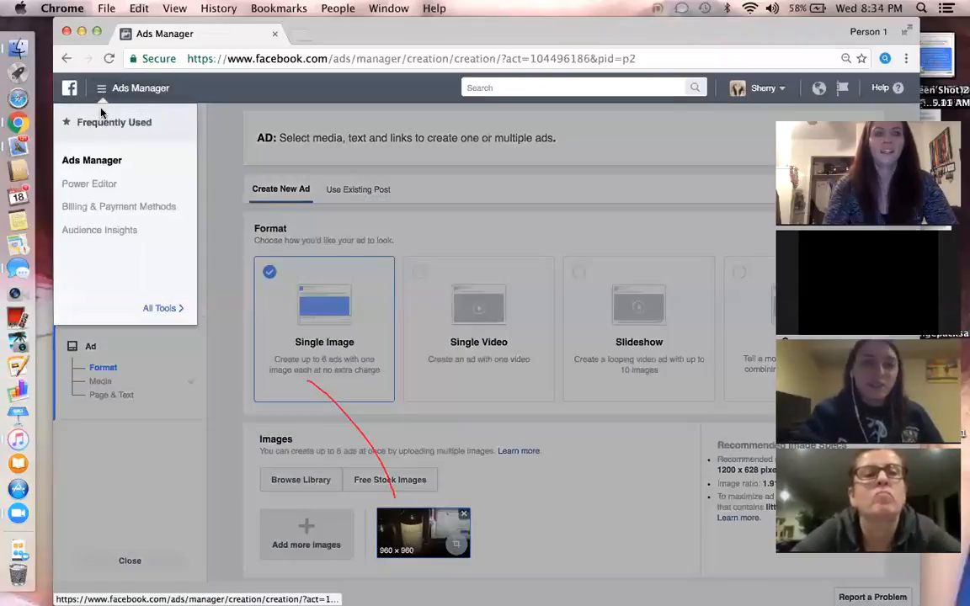
pyautogui.click(84, 164)
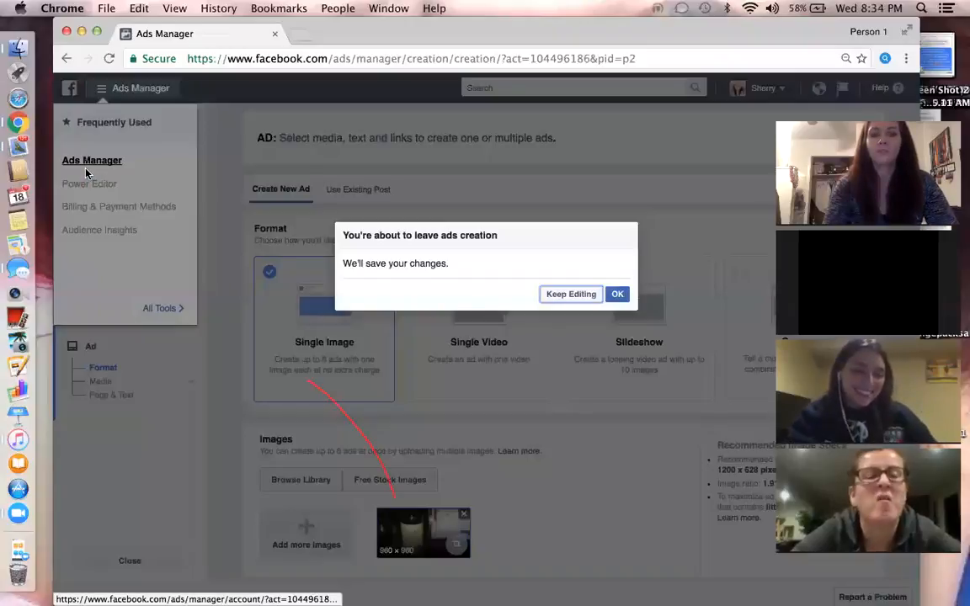
pyautogui.click(617, 296)
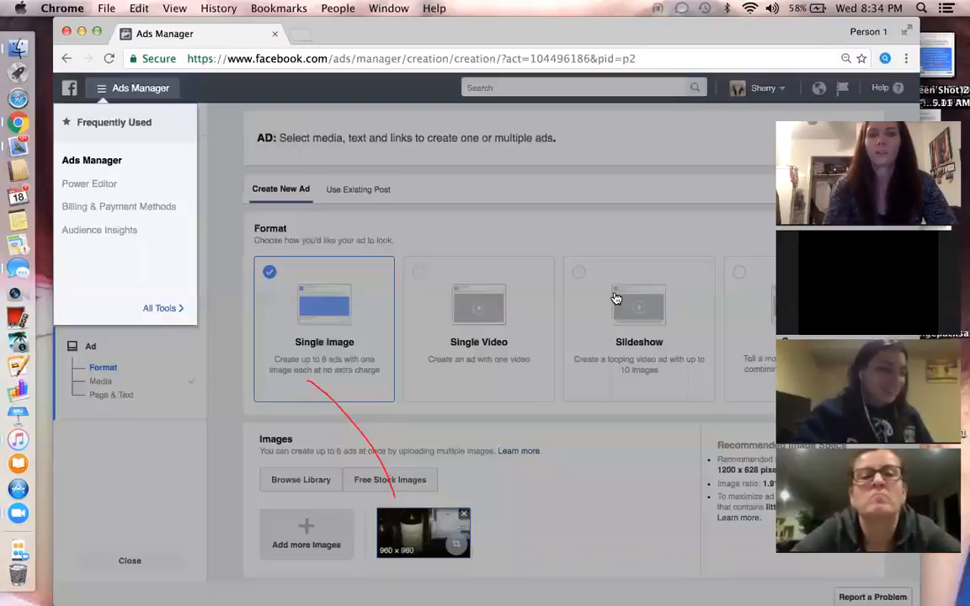
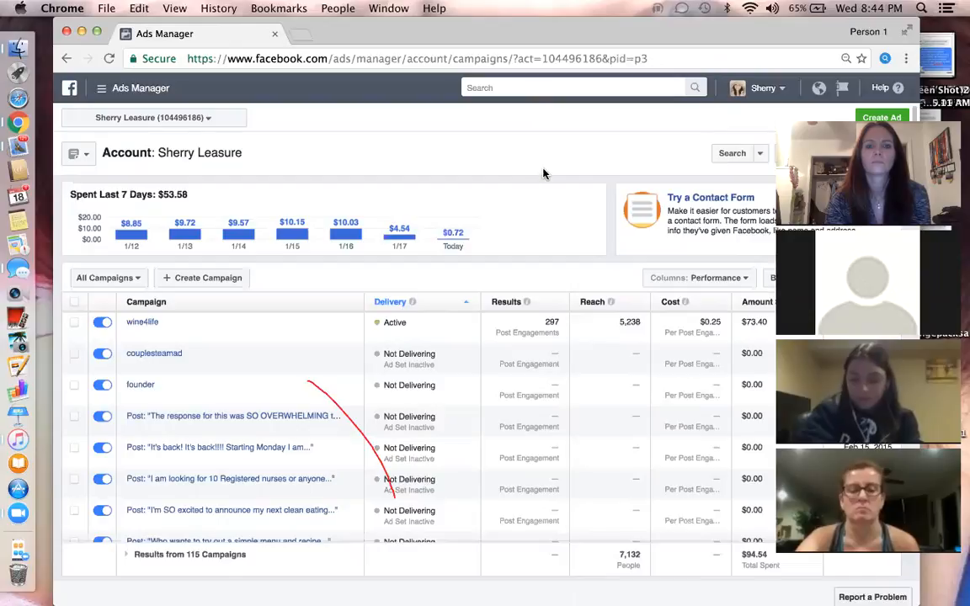
pyautogui.scroll(-2, 553, 148)
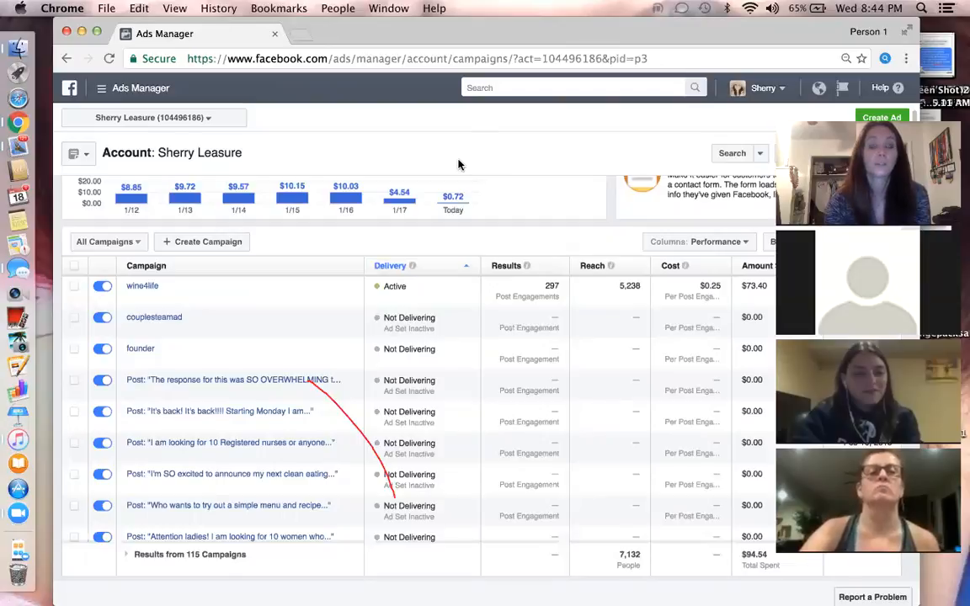
pyautogui.scroll(2, 459, 164)
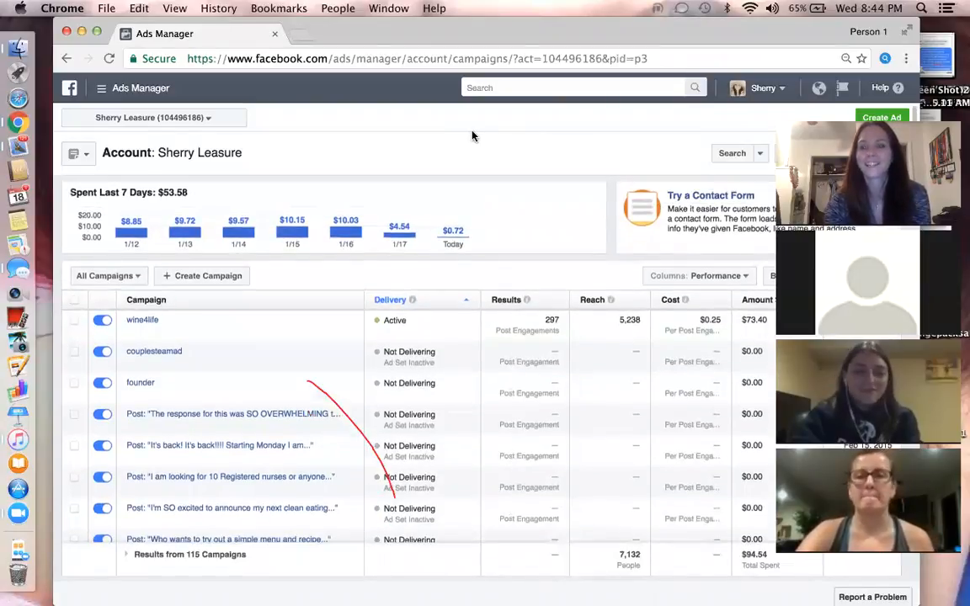